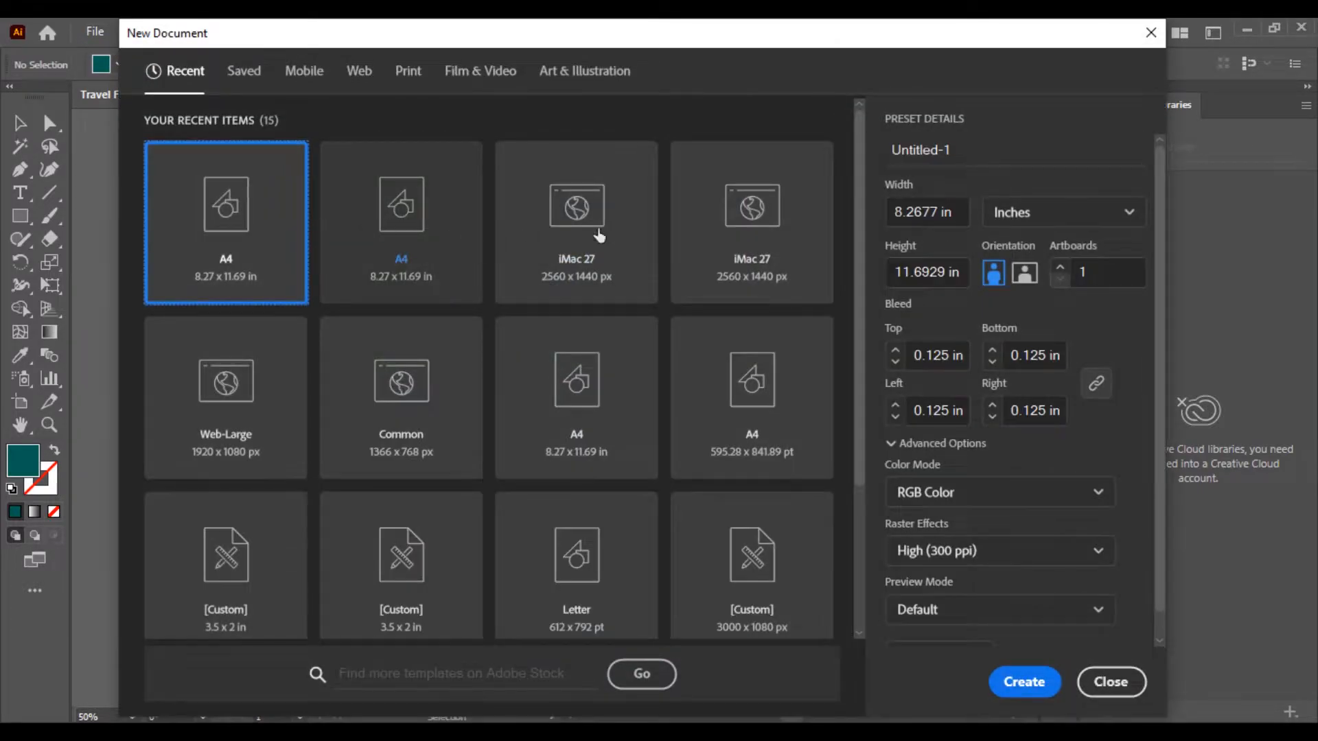
- Create an 8.2677 x 11.6929 in A4 portrait document named Travel Flyer Design with 0.125 in bleed and RGB colour
click(964, 150)
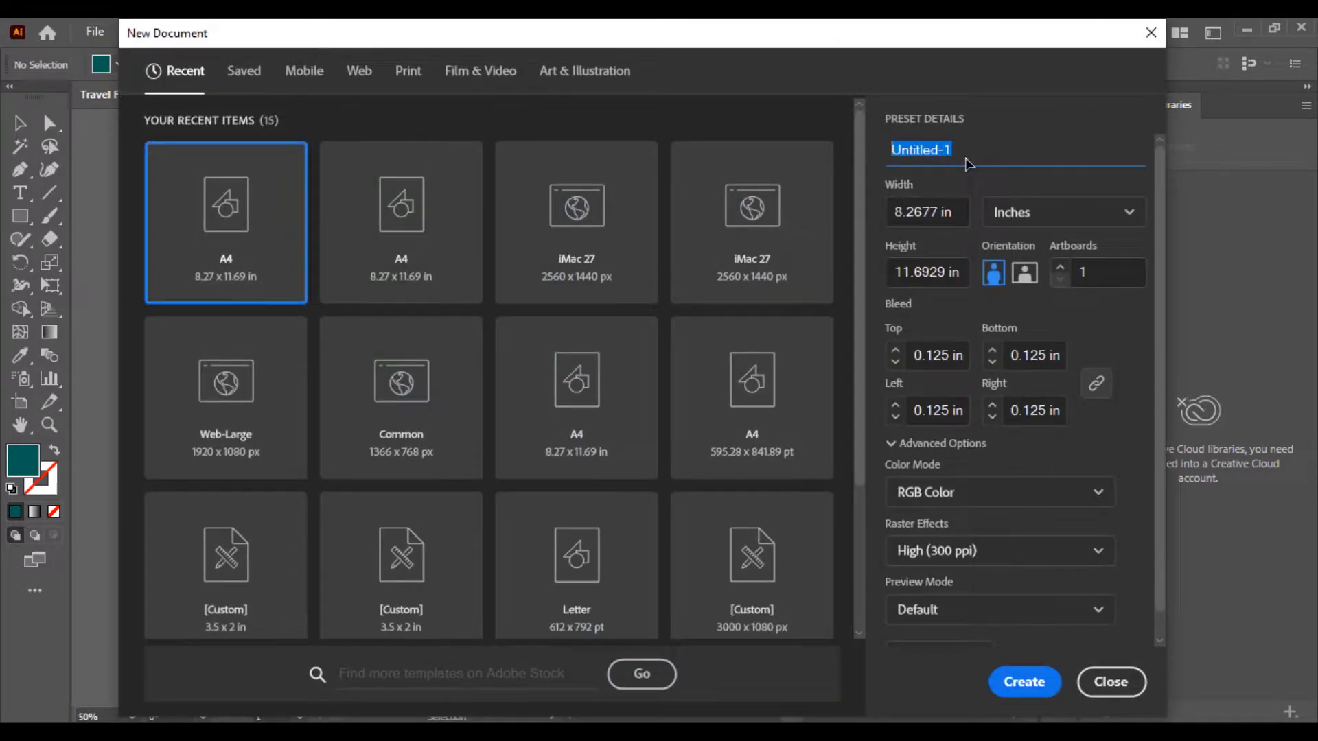
text(T)
text(yer Designravel Fl)
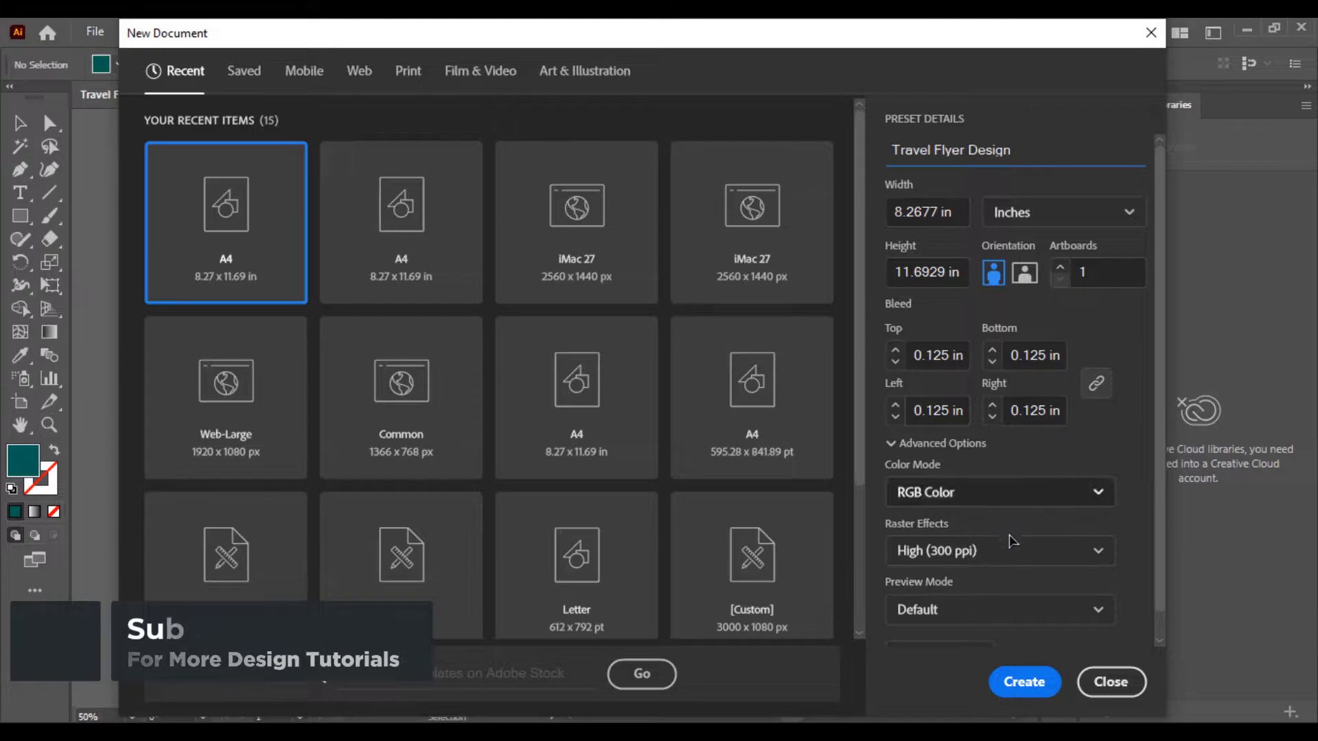
click(1030, 678)
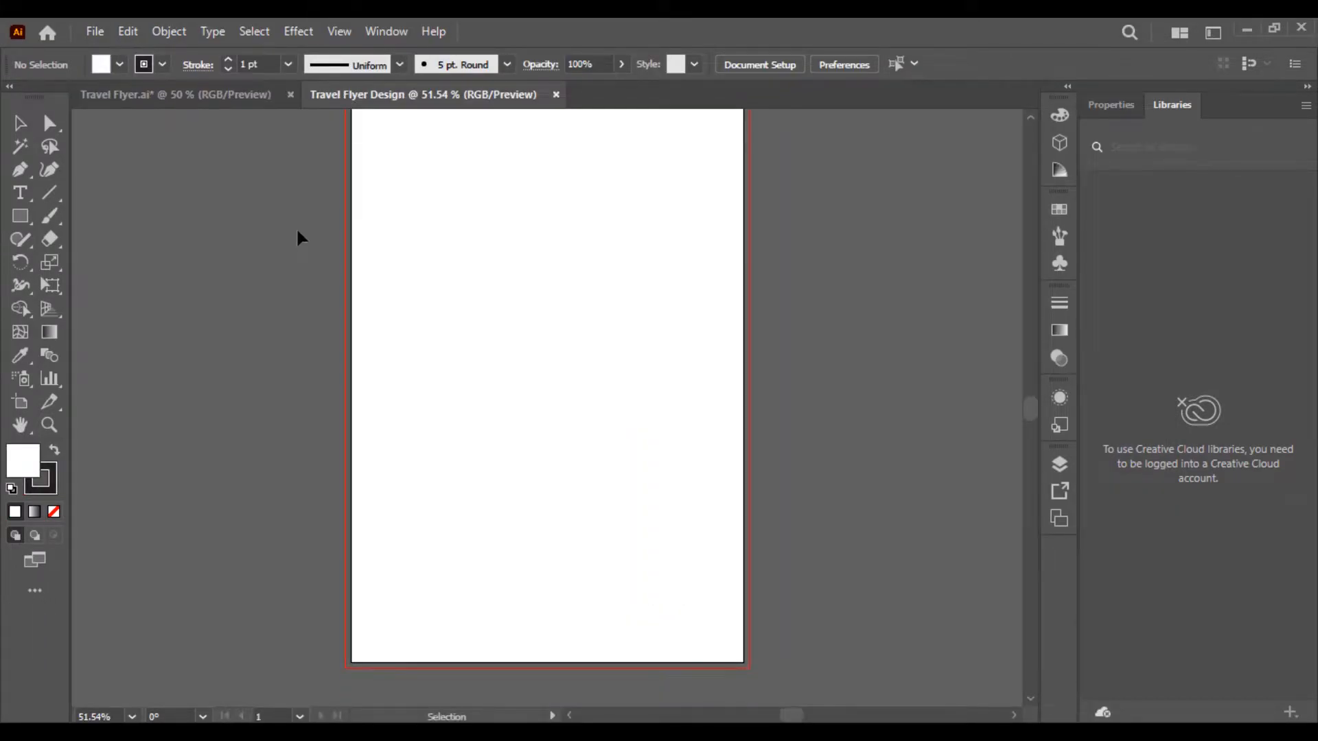
- Draw a white rectangle with no stroke that covers the whole artboard exactly
click(136, 34)
click(136, 35)
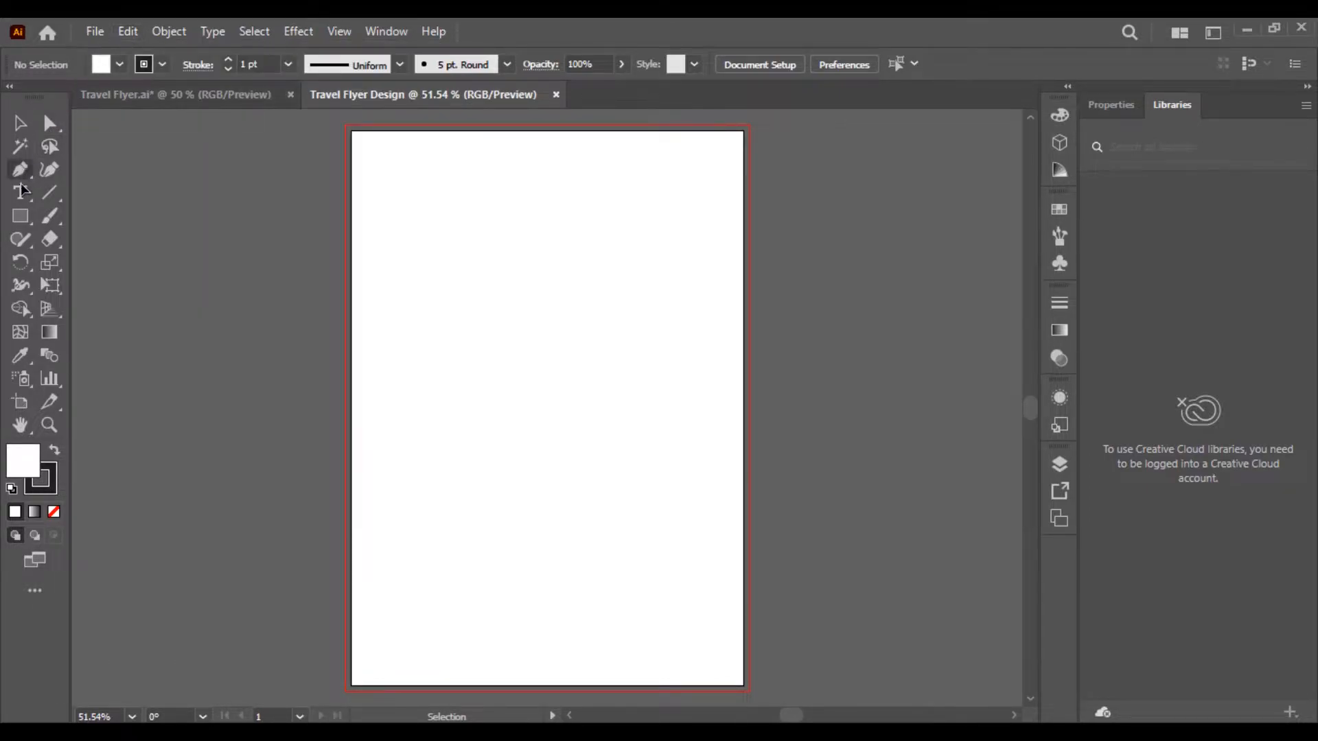
click(20, 215)
click(162, 64)
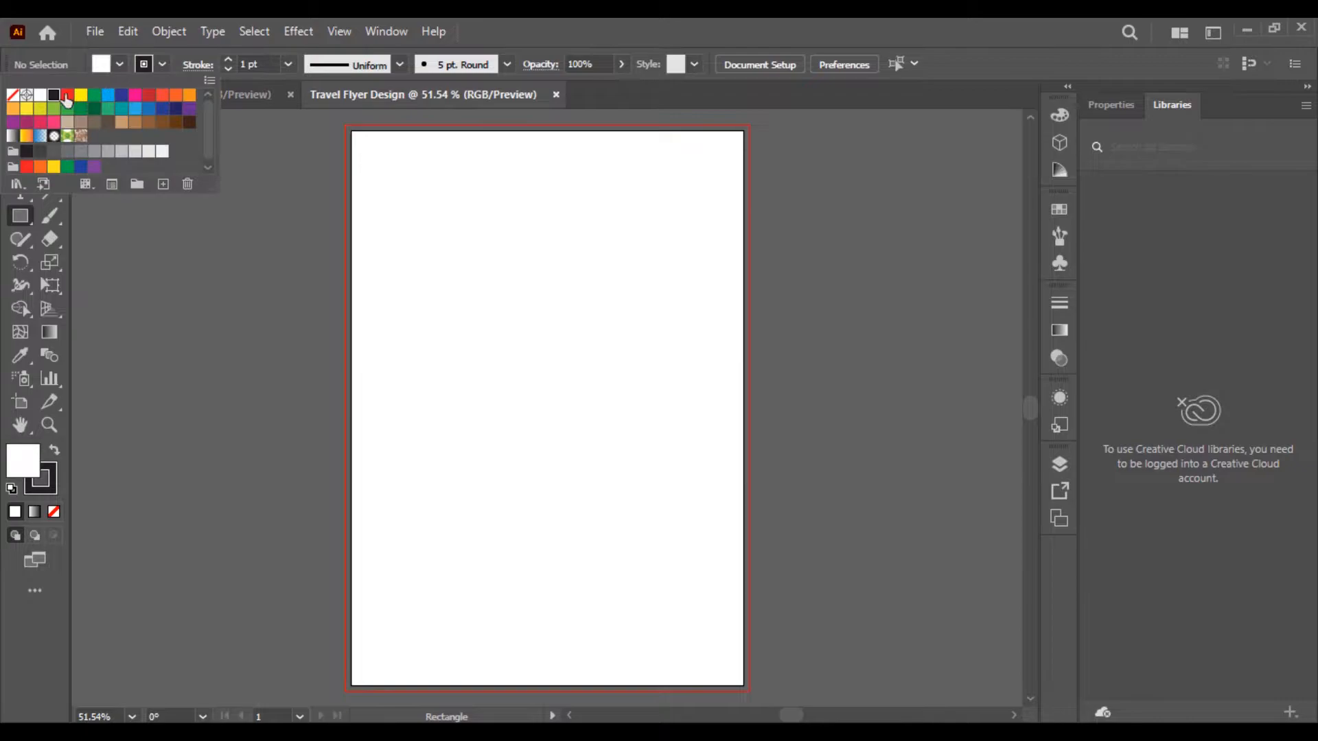
click(12, 94)
click(346, 125)
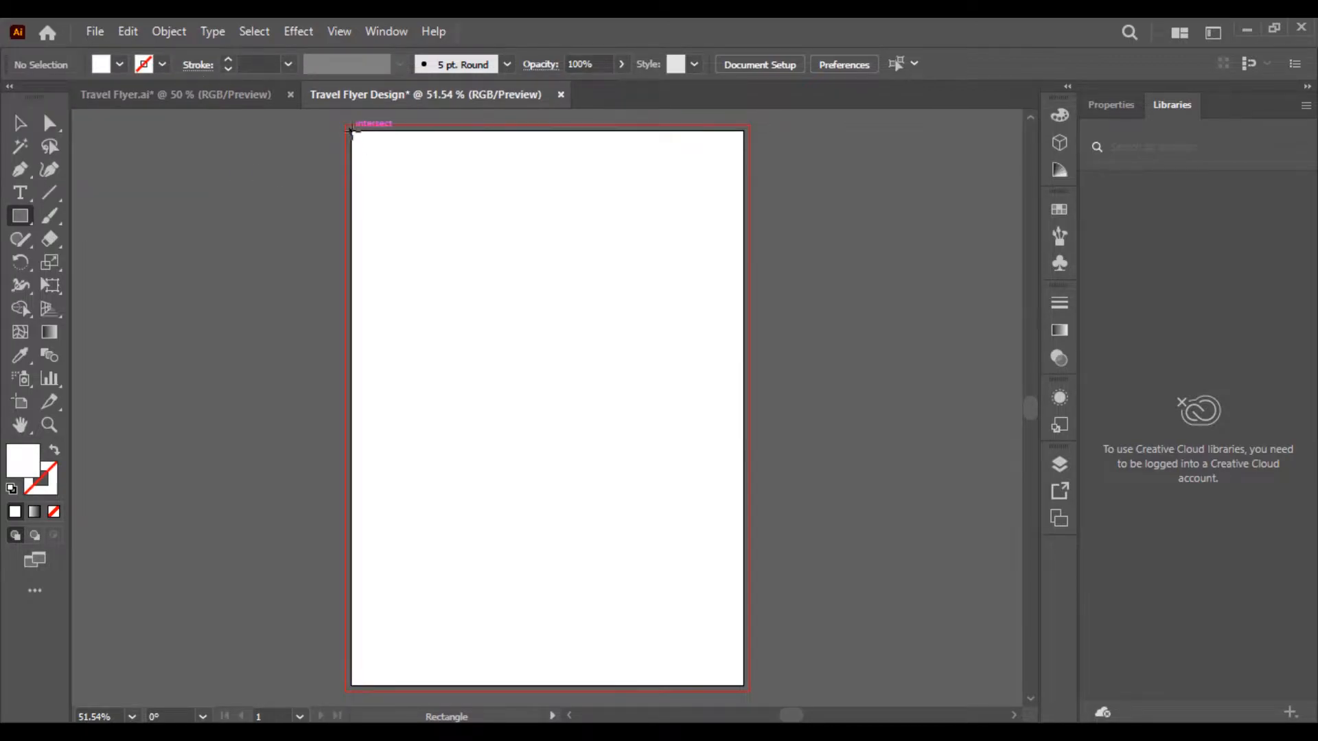
drag(351, 131, 744, 685)
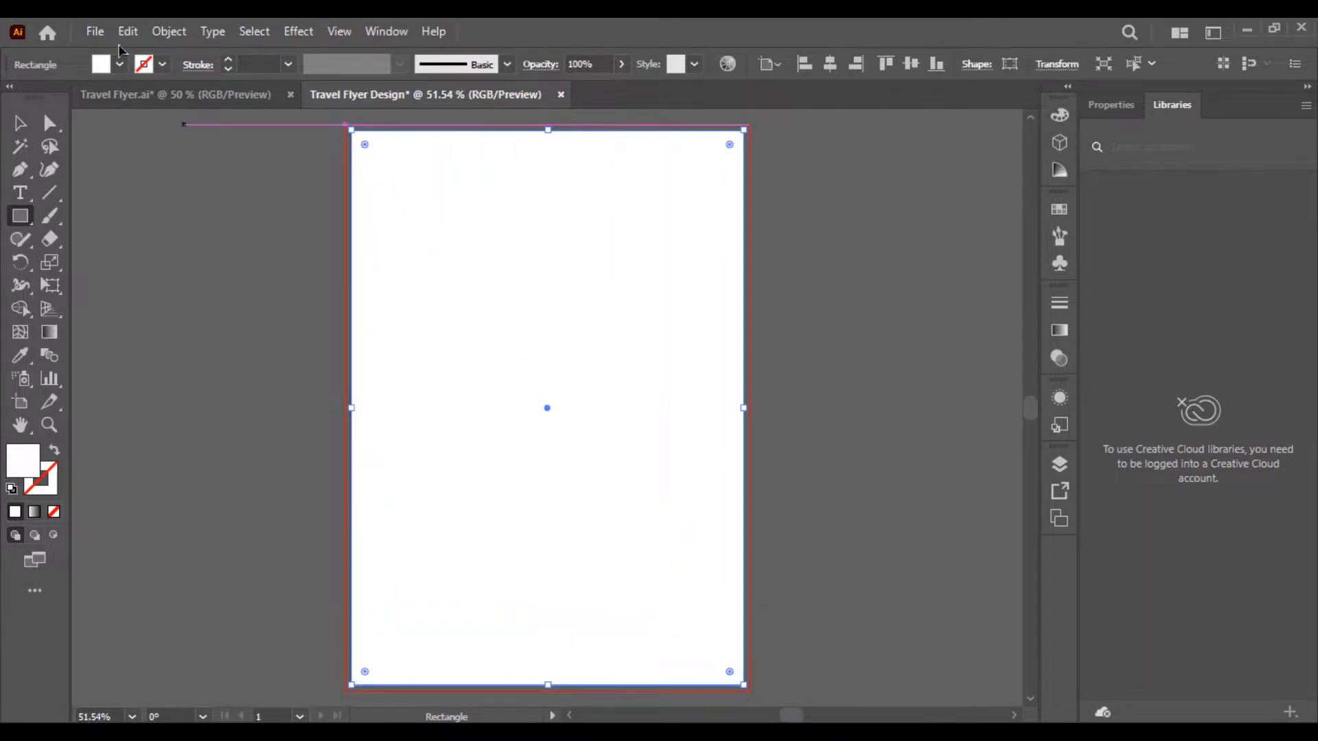
- Offset the artboard rectangle's path by -0.5 in with miter joins to make a smaller inset rectangle
click(169, 31)
mouse_move(406, 489)
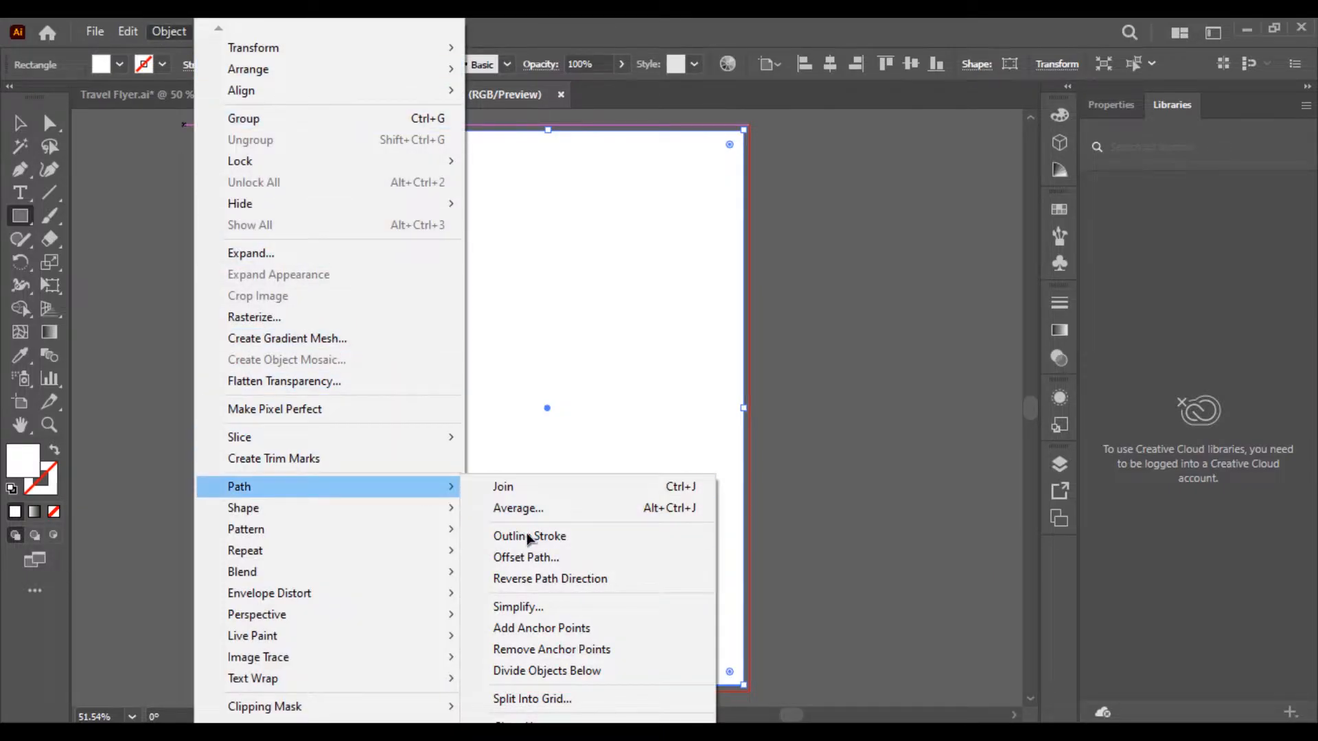
click(550, 556)
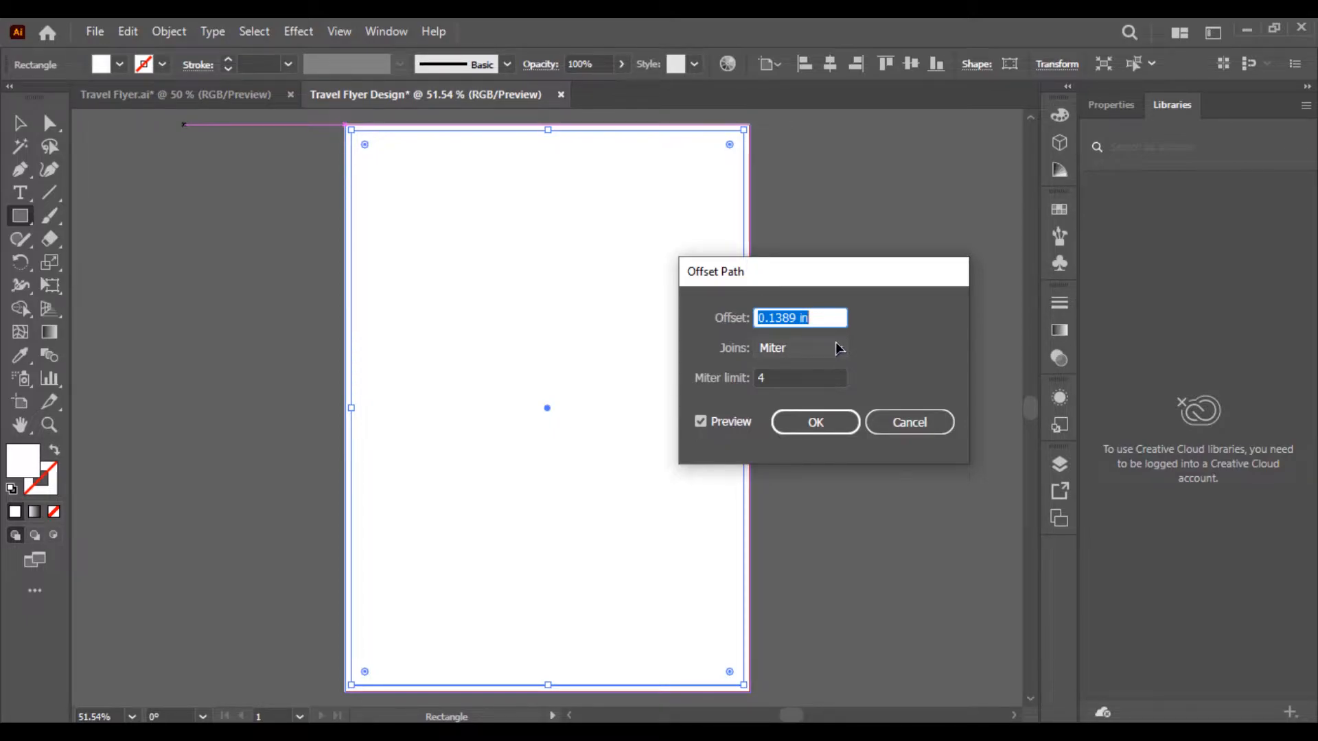
text(.-5)
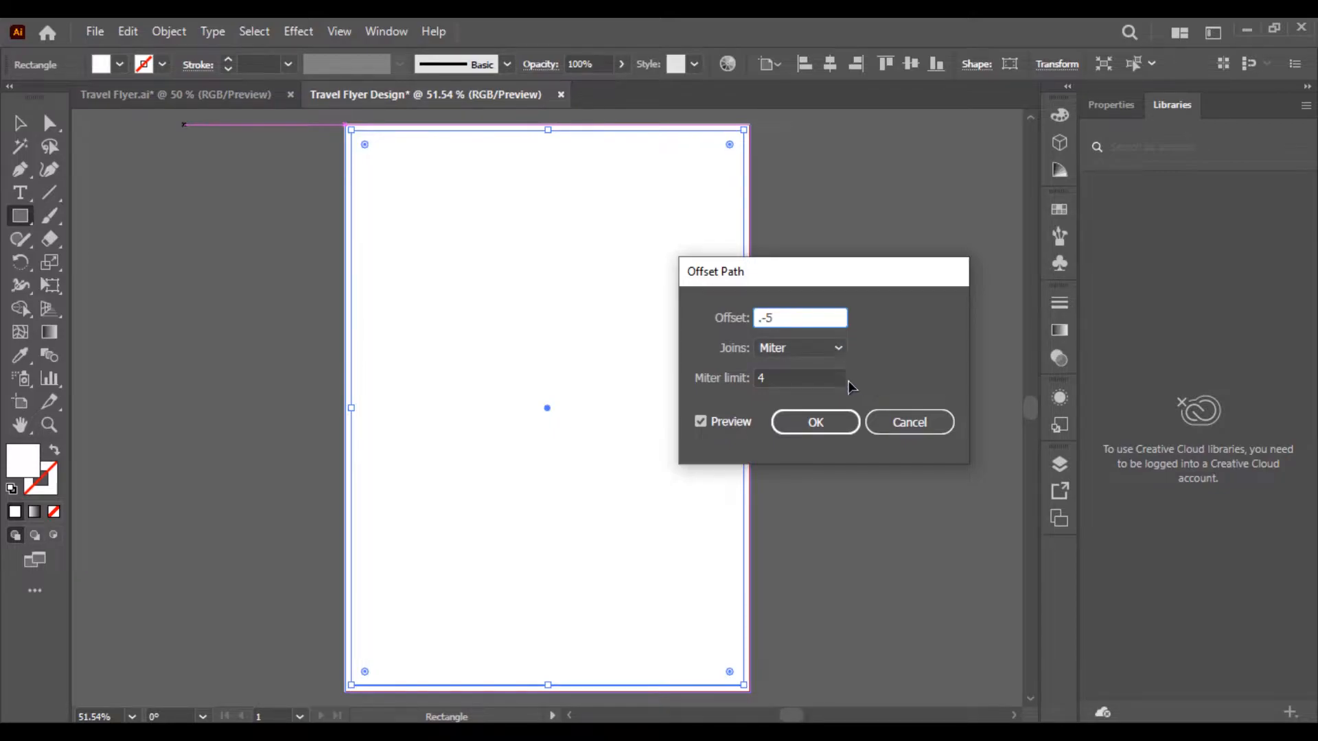
click(731, 422)
click(732, 425)
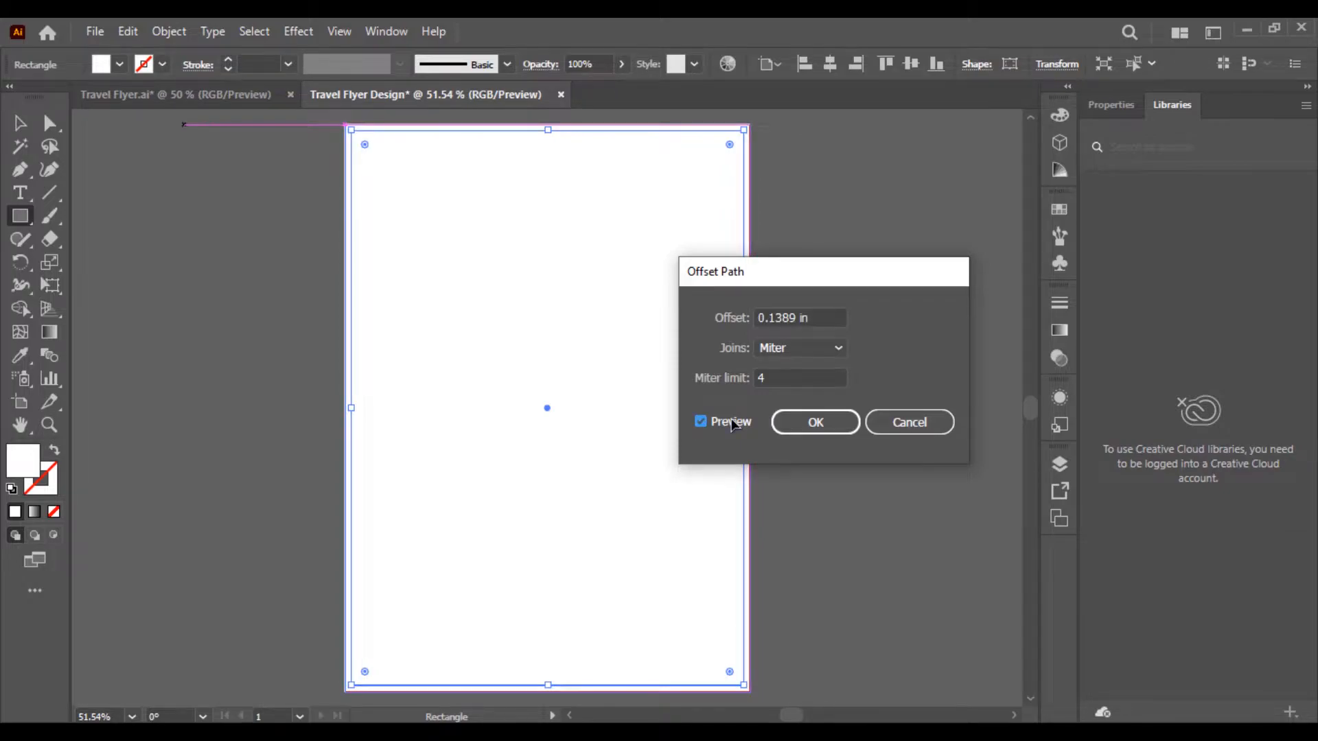
click(817, 317)
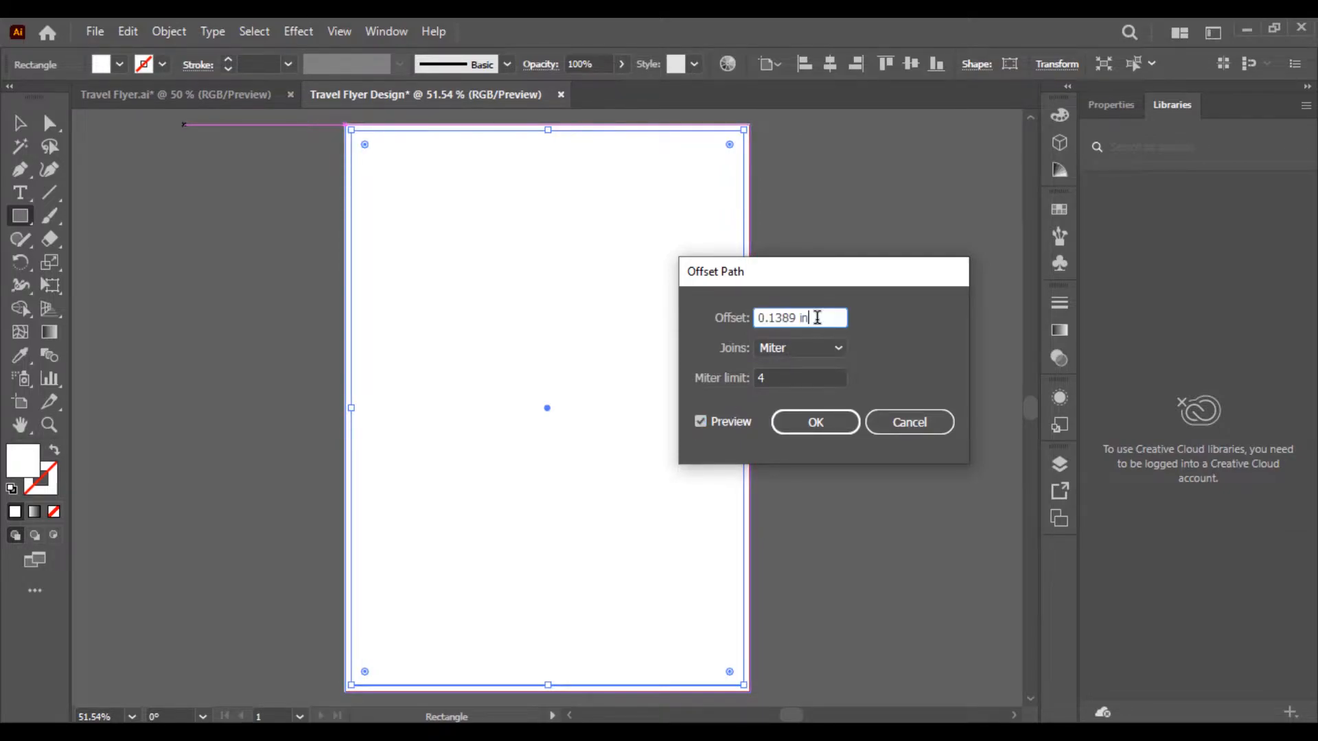
triple_click(817, 317)
text(.)
key(BackSpace)
key(BackSpace)
key(BackSpace)
text(-.5)
click(701, 421)
click(700, 422)
text(-5)
drag(804, 316, 731, 326)
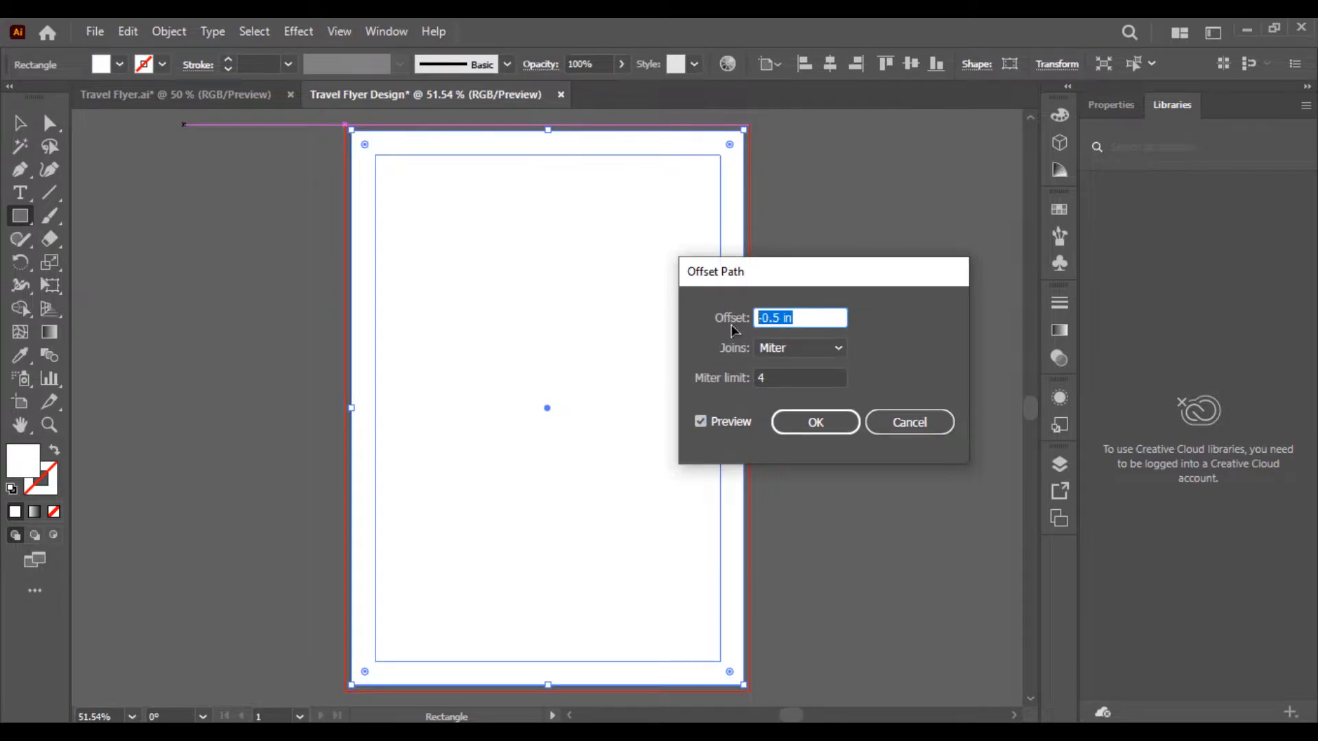
click(805, 422)
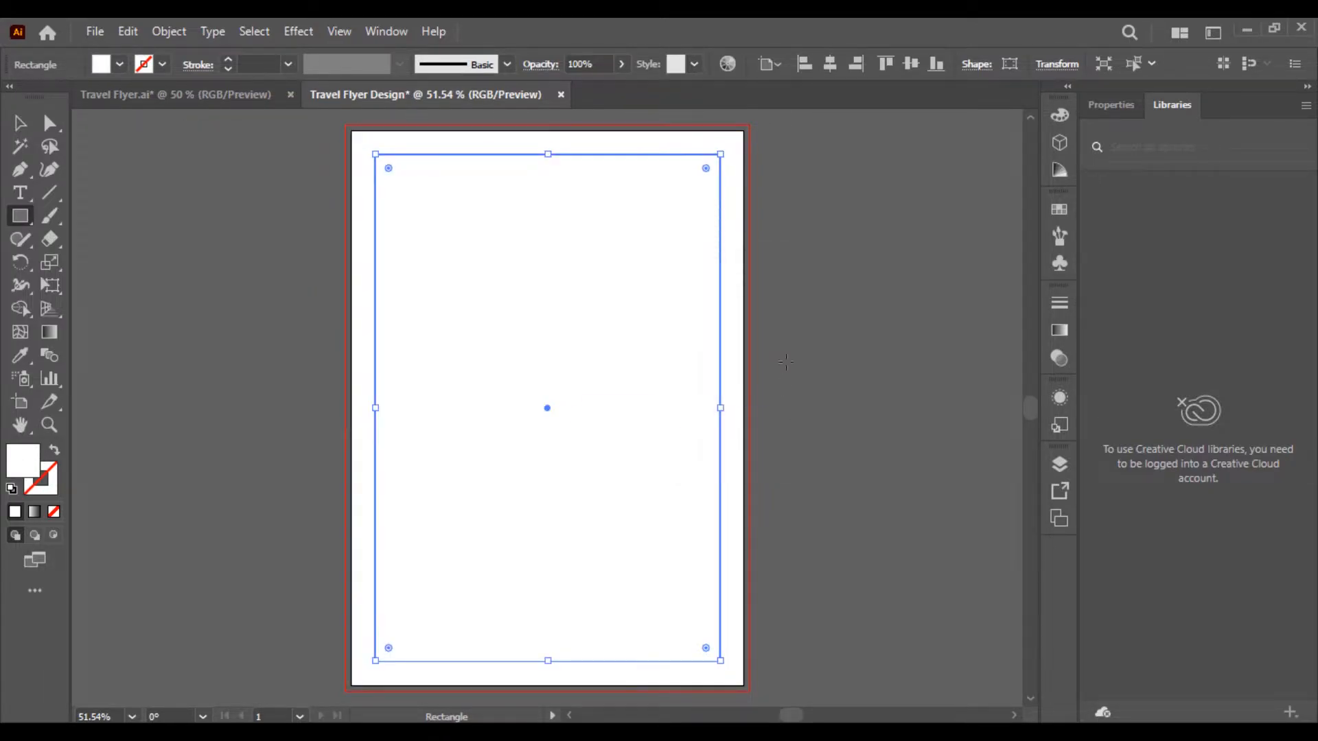
- Fill the inset rectangle with light grey and convert it into guides marking the page margins
click(119, 64)
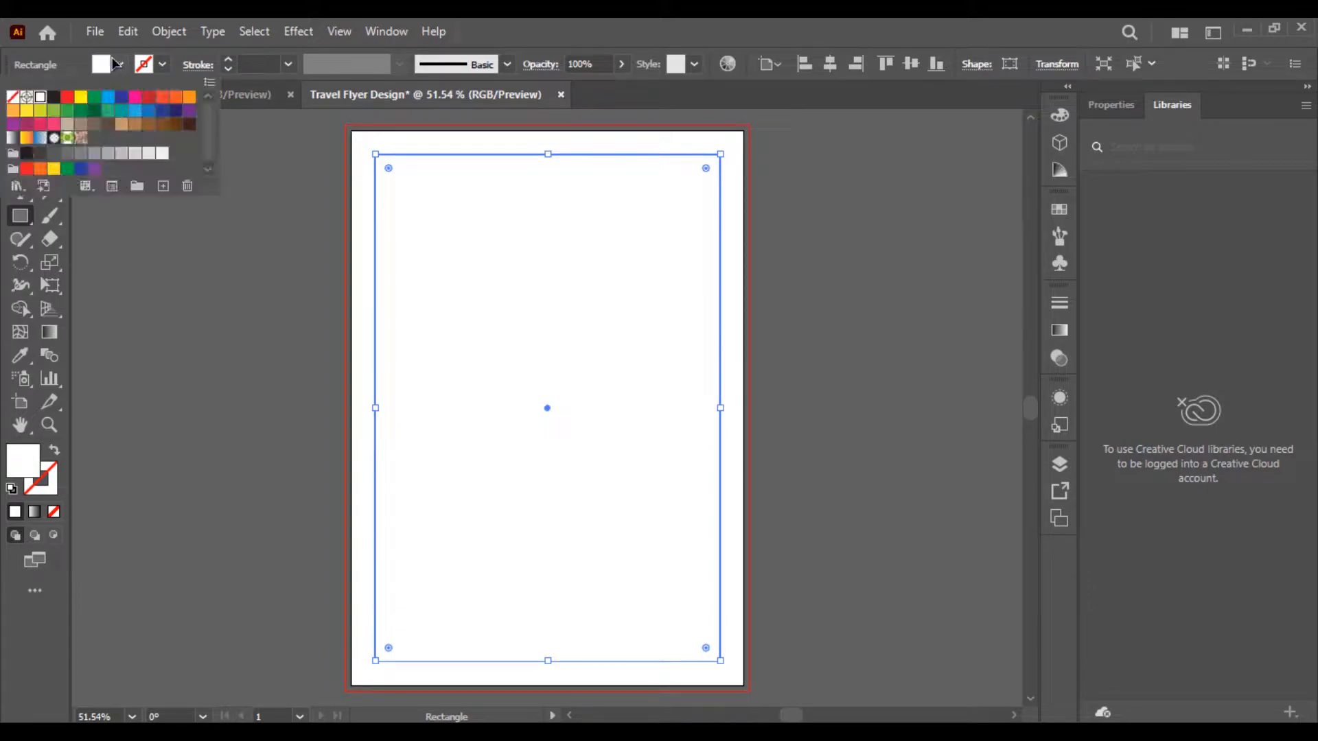
click(118, 158)
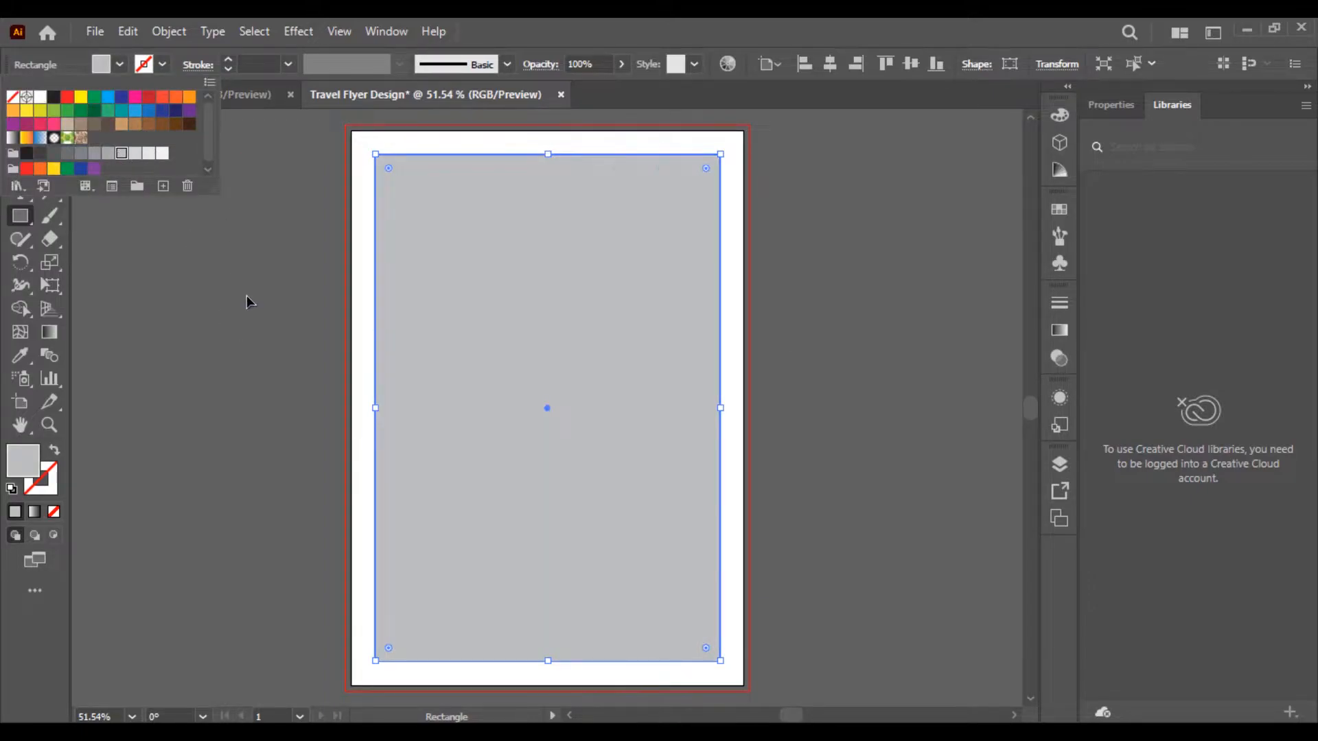
click(246, 295)
right_click(461, 315)
click(520, 574)
key(v)
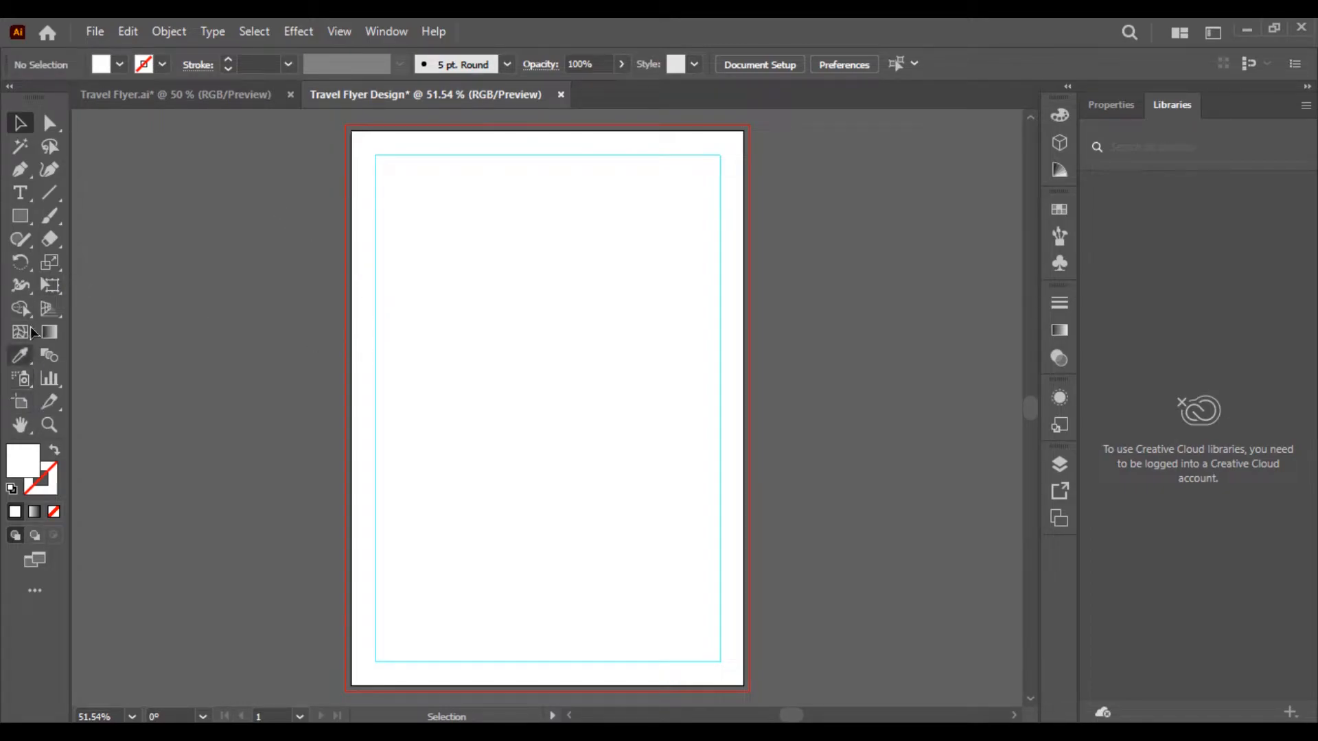
- Draw a white, strokeless rectangle spanning the full bleed area of the page
click(20, 216)
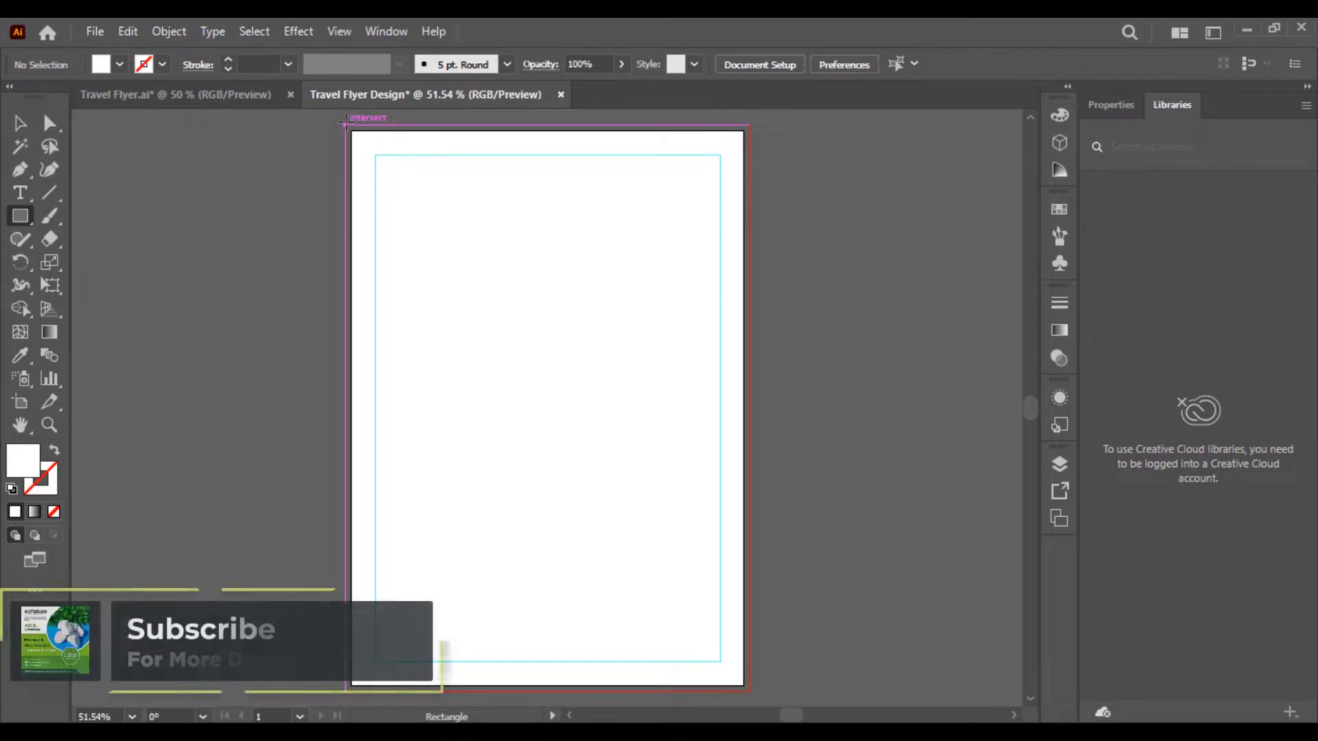
drag(345, 124, 749, 691)
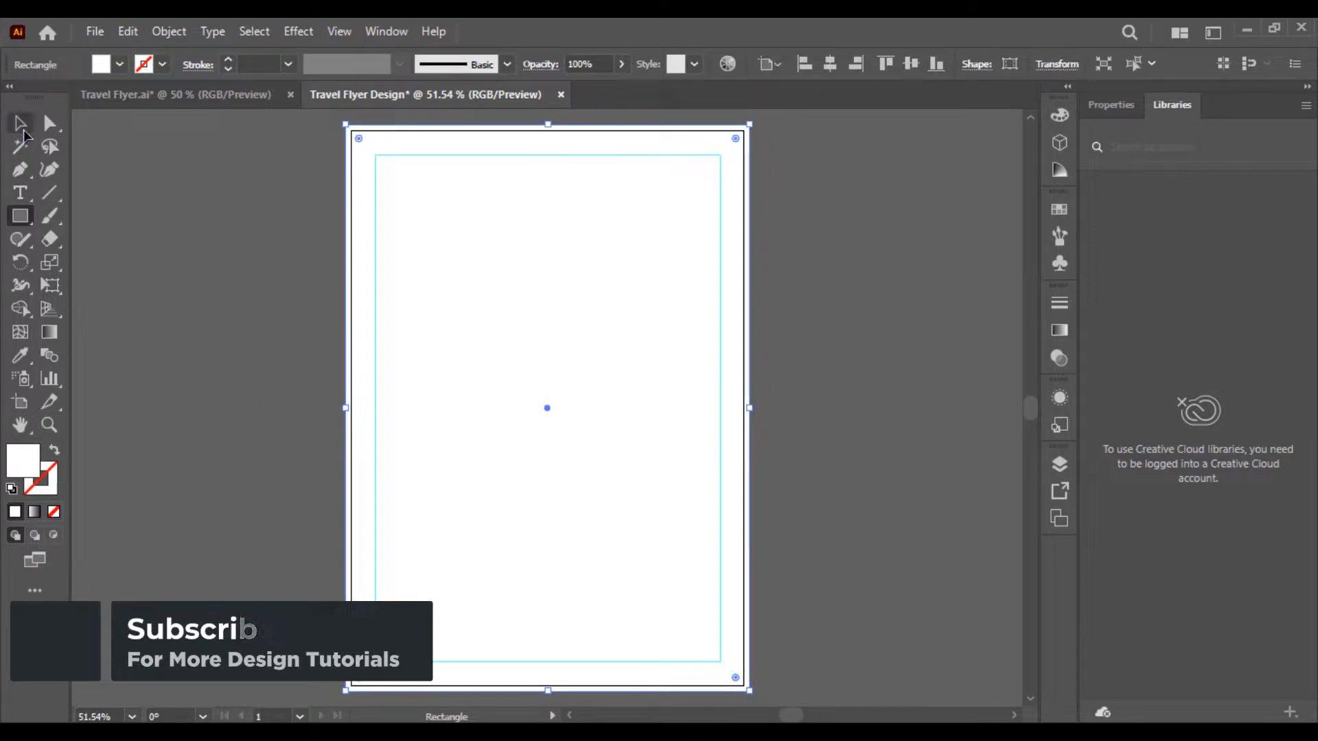
click(21, 124)
- Lock the full-bleed background rectangle
right_click(471, 271)
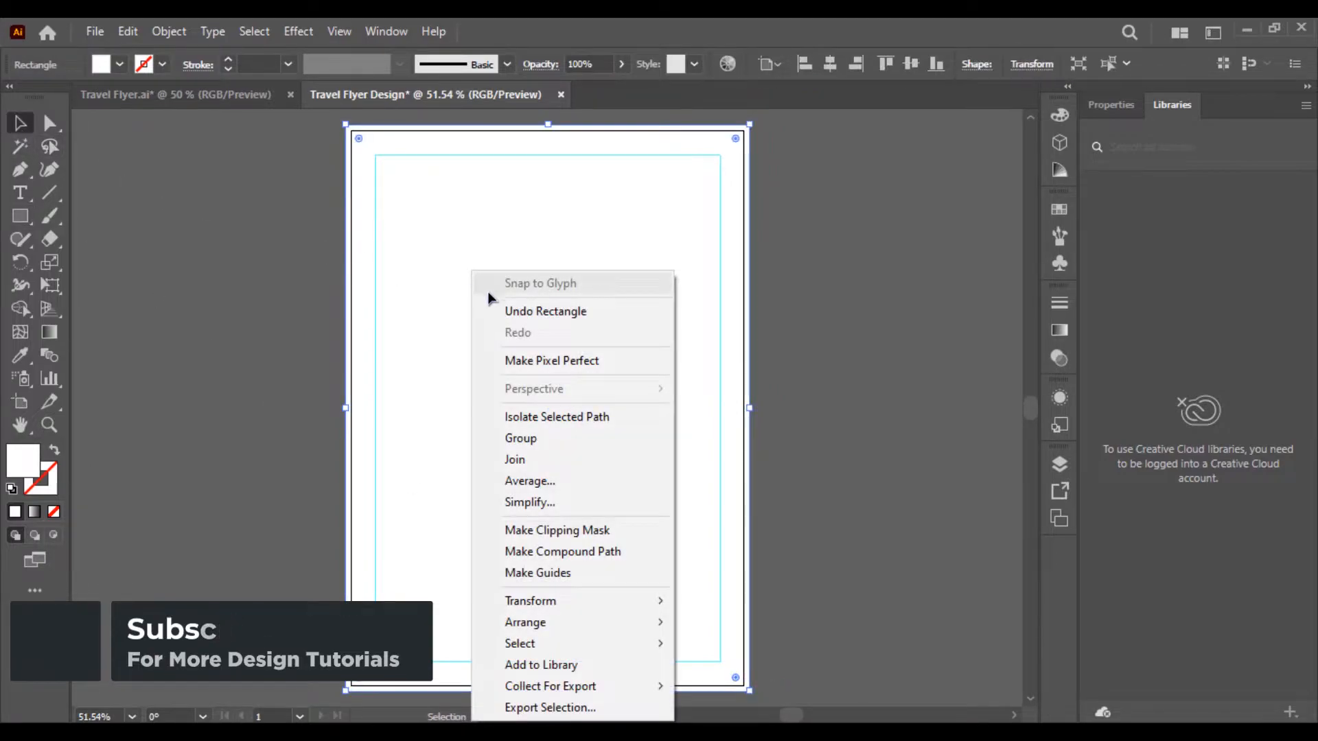
click(442, 308)
right_click(440, 308)
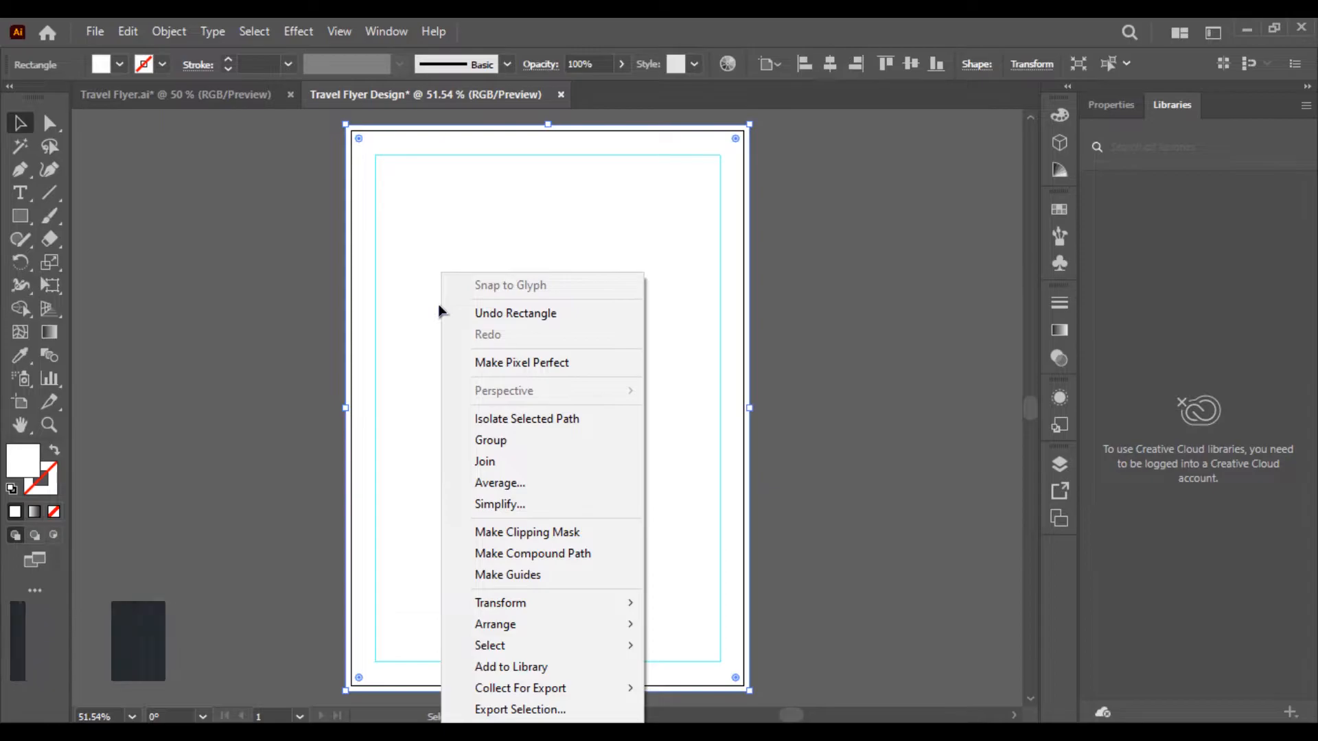
click(439, 310)
click(127, 31)
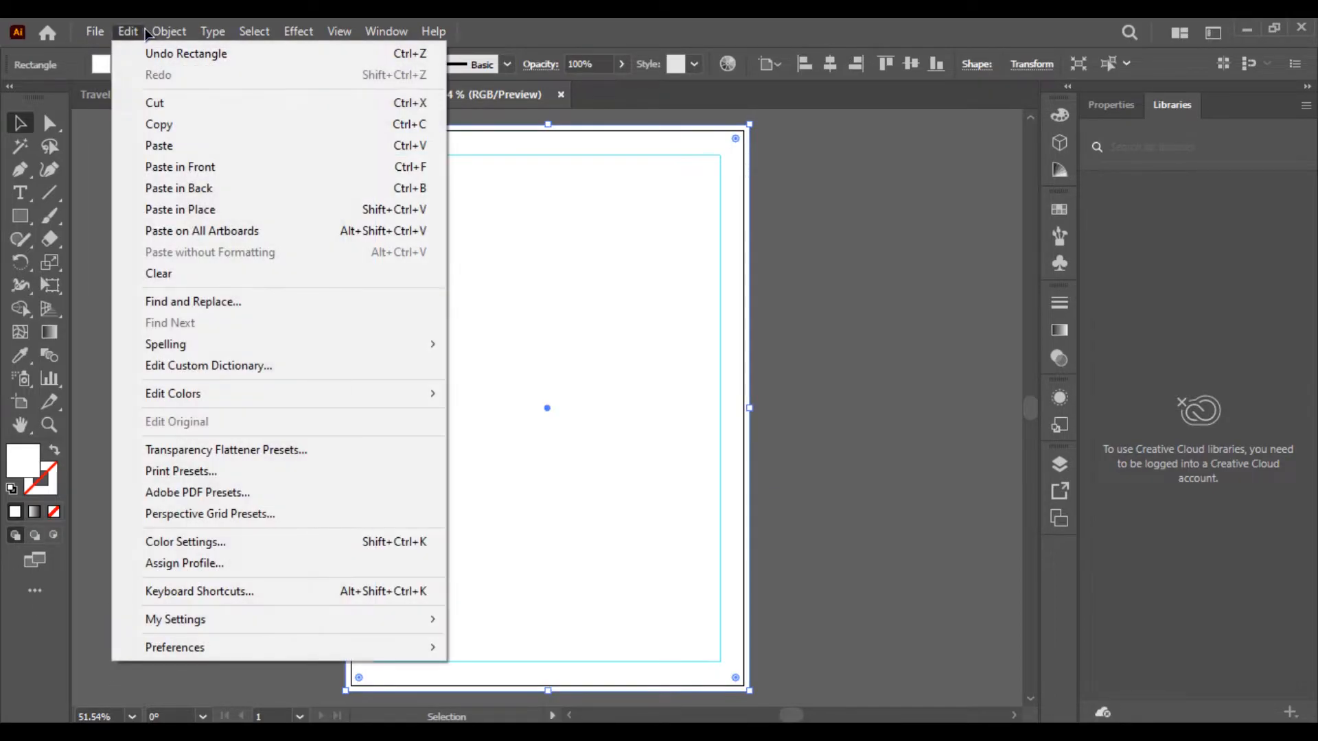
mouse_move(169, 31)
mouse_move(385, 161)
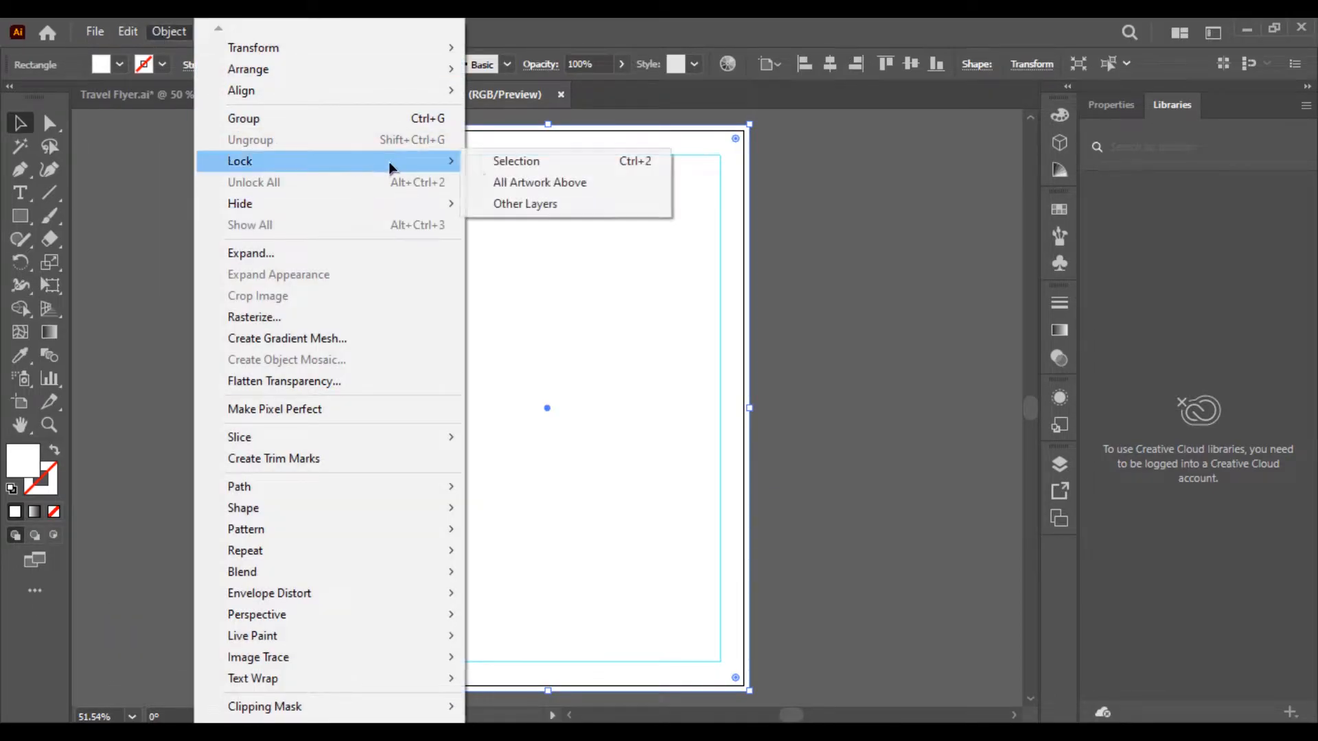
click(533, 165)
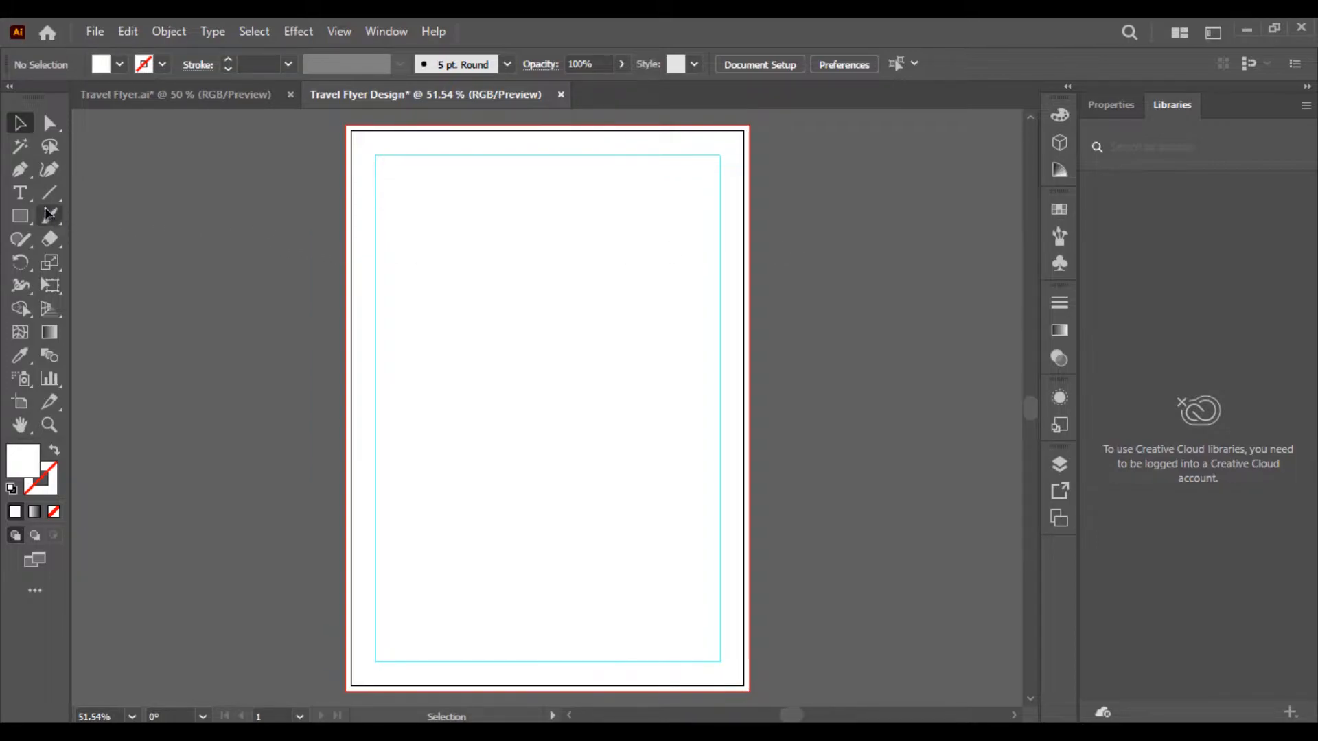
- Draw a closed Pen tool shape over the page's upper part, with an S-curved lower edge and its other sides on the bleed edges
click(20, 169)
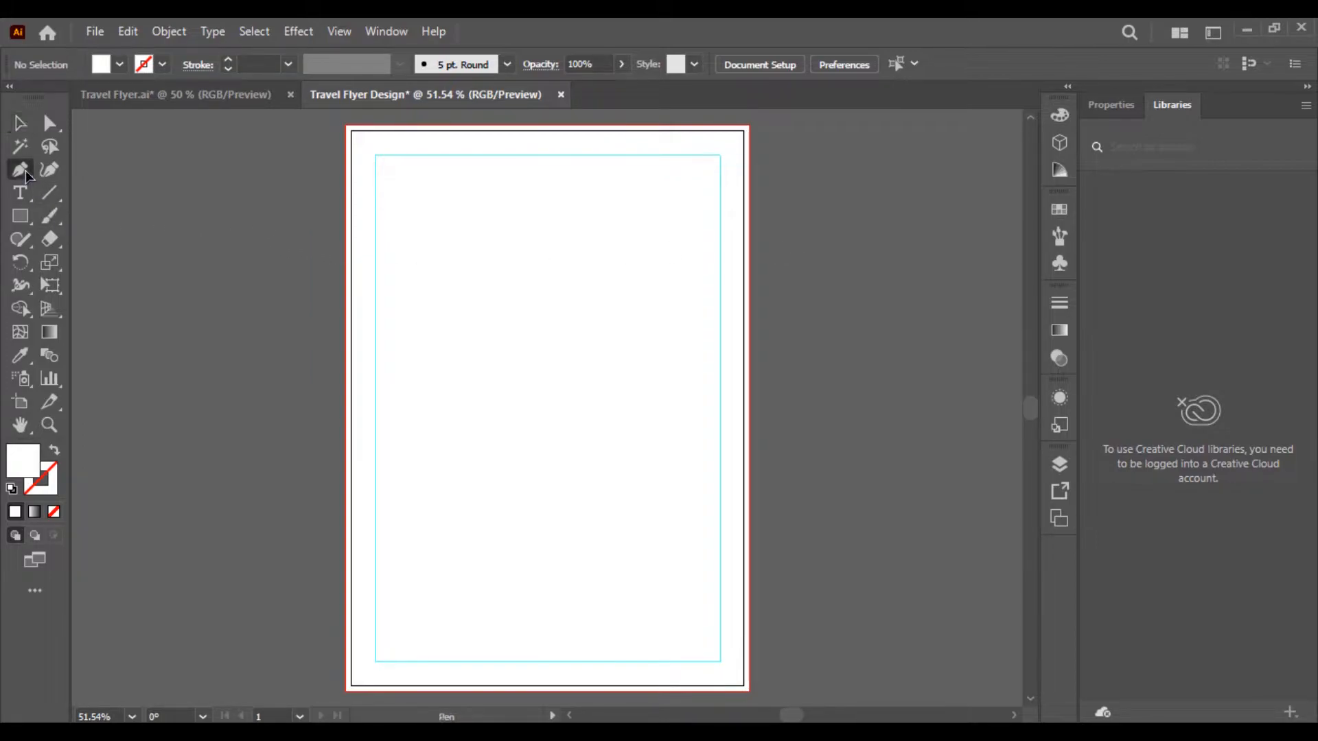
click(345, 383)
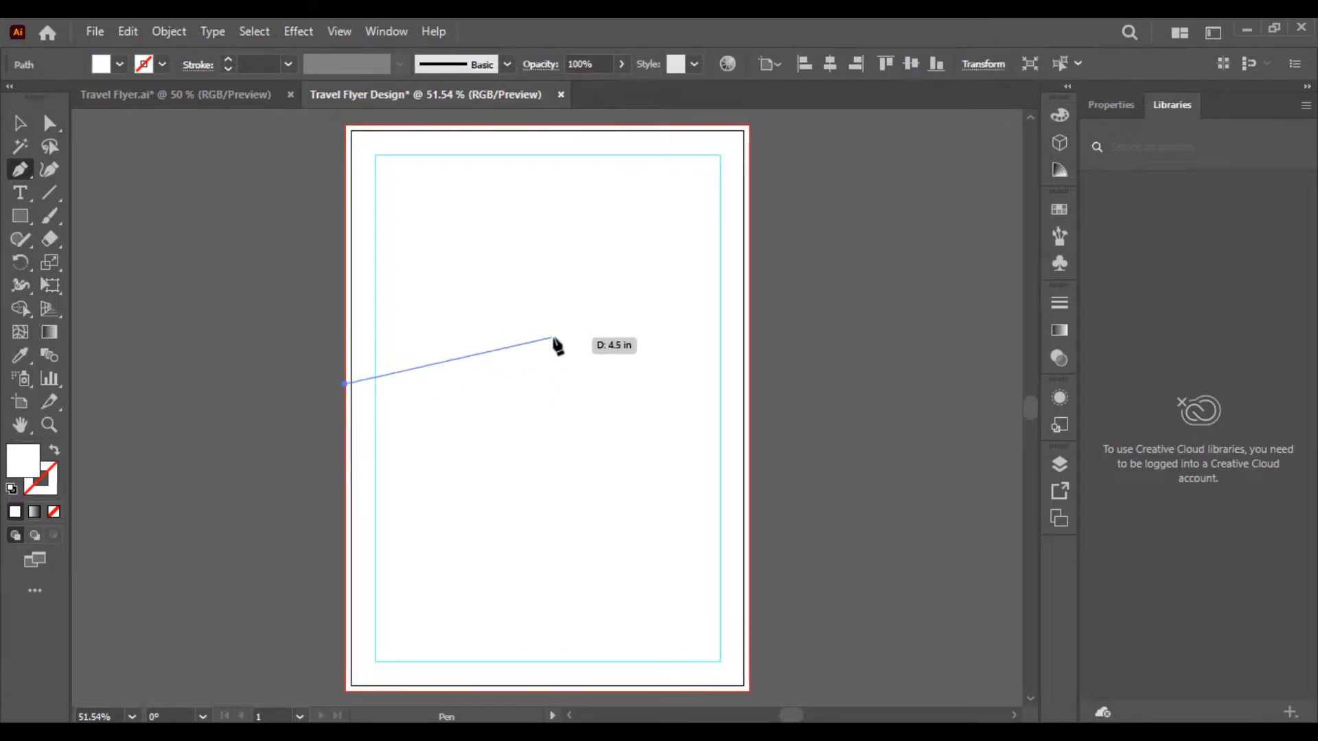
drag(548, 343, 669, 390)
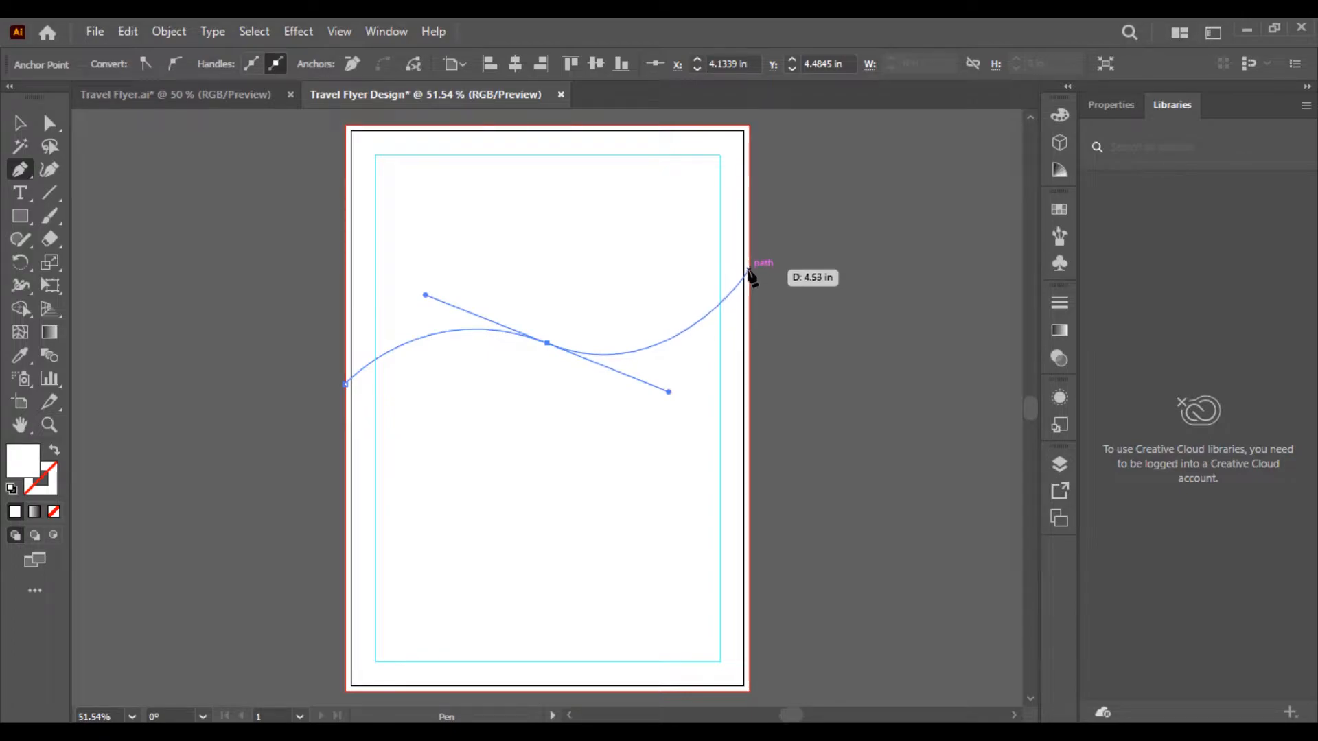
click(749, 273)
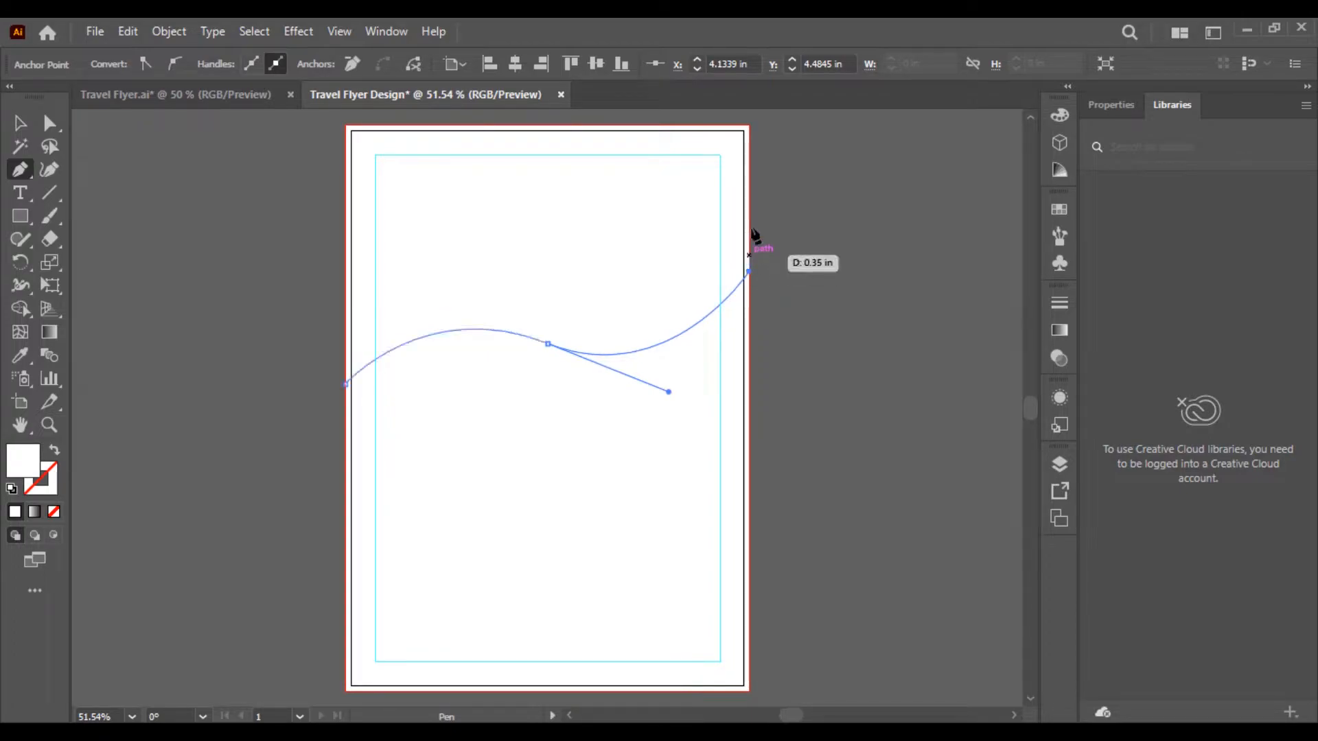
click(749, 126)
scroll(749, 127, up, 1)
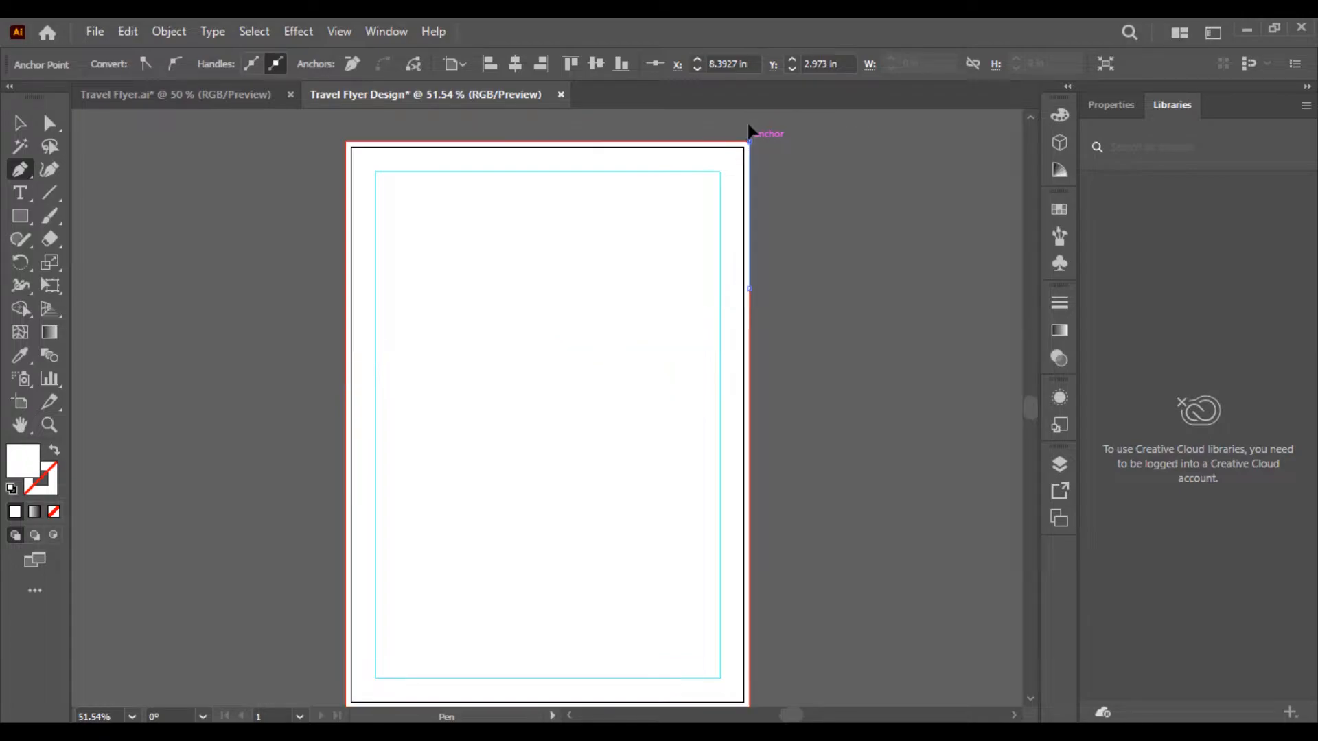
click(347, 142)
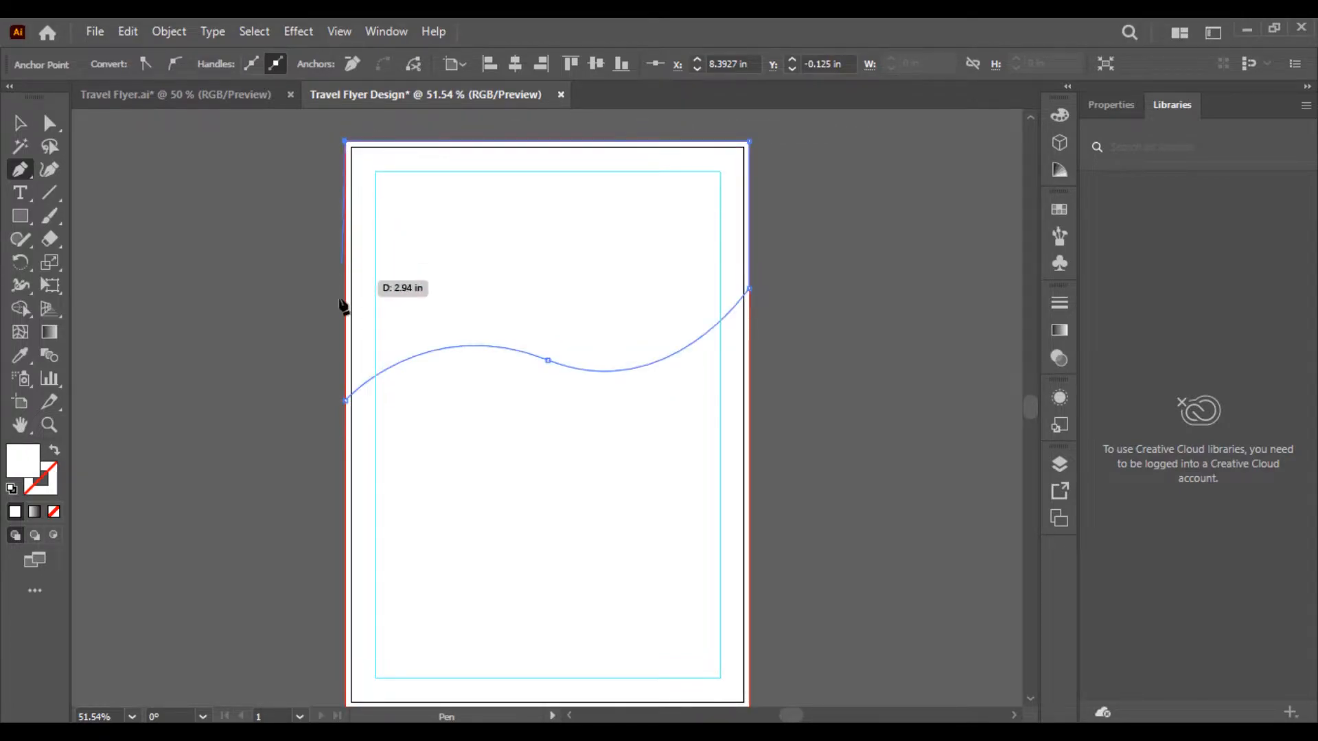
click(345, 401)
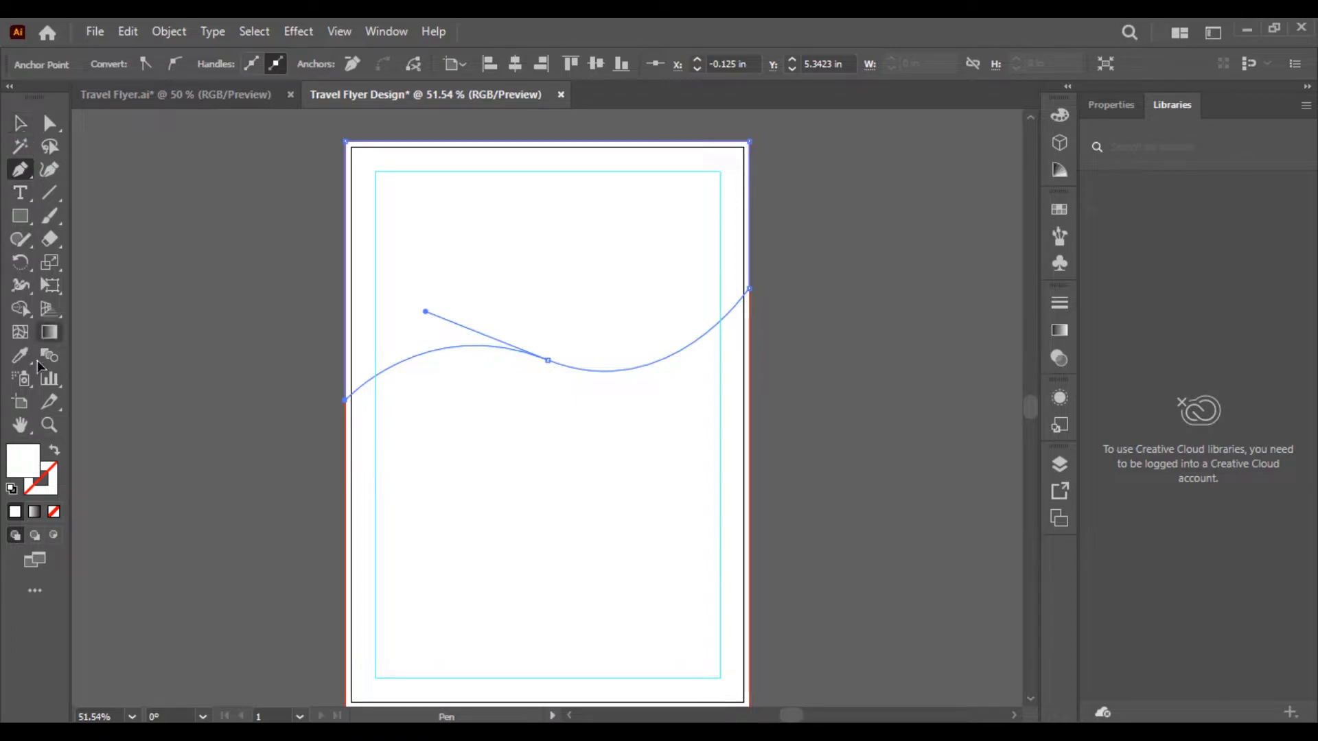
double_click(38, 469)
mouse_move(728, 318)
mouse_down()
mouse_move(755, 344)
mouse_move(866, 298)
mouse_move(698, 415)
mouse_move(641, 433)
mouse_move(746, 276)
mouse_move(712, 232)
mouse_up()
click(1171, 240)
- Stretch the wave-edged shape slightly downward by its bottom edge, keeping its top on the bleed line
click(20, 123)
click(206, 274)
click(462, 306)
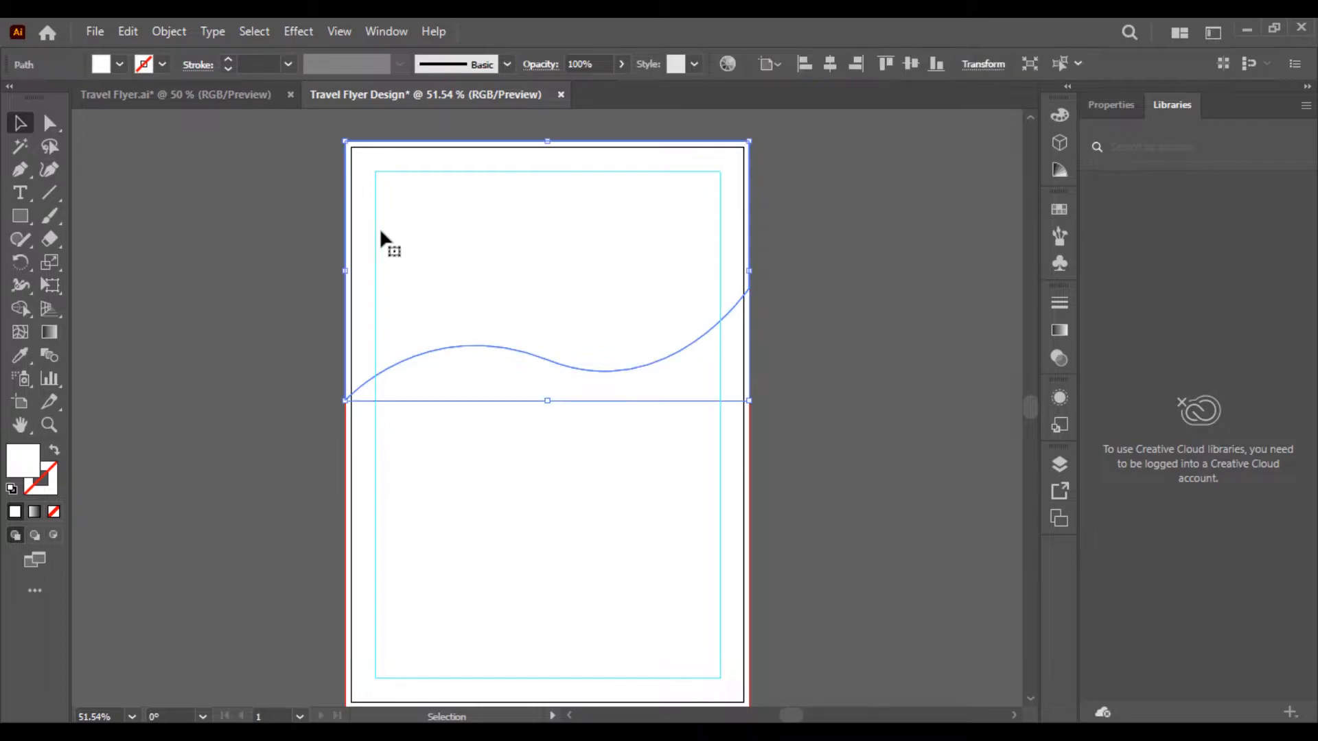
drag(547, 401, 554, 425)
click(793, 357)
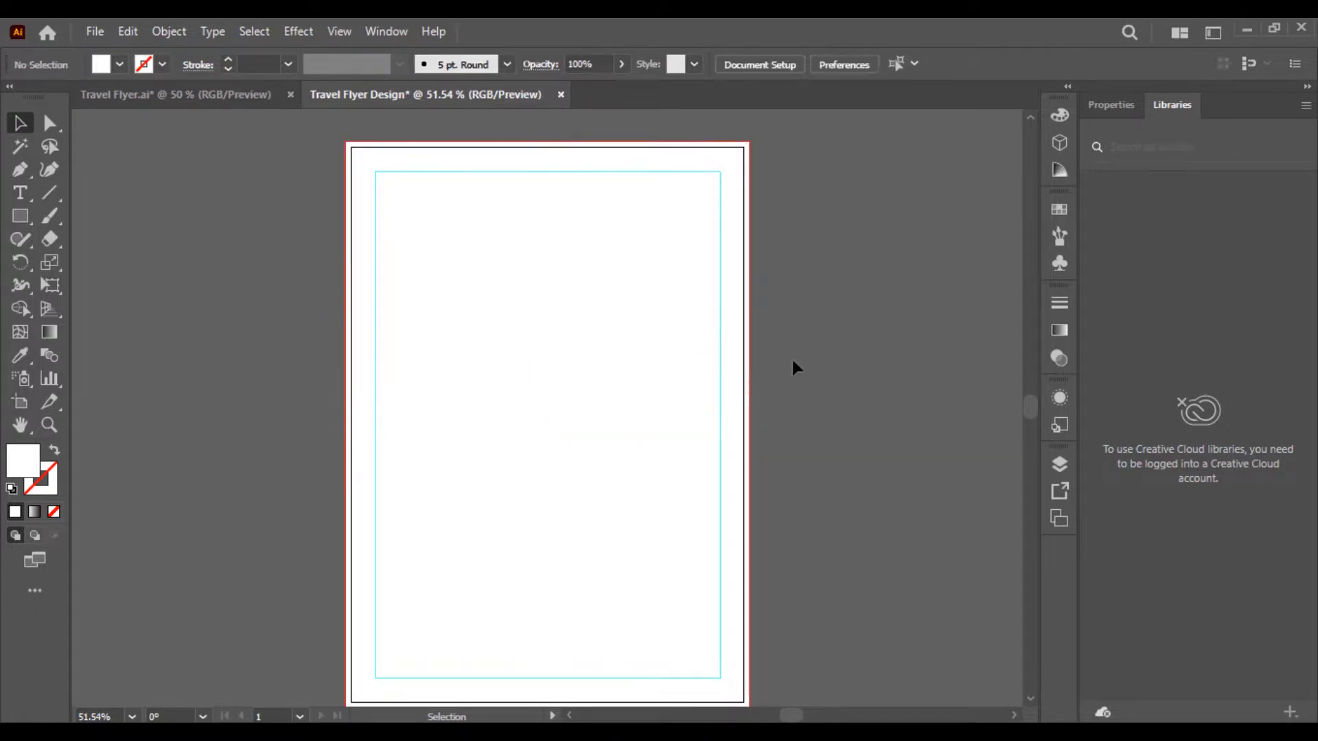
- Fill the wave-edged shape at the page's top with light grey
click(401, 345)
click(120, 64)
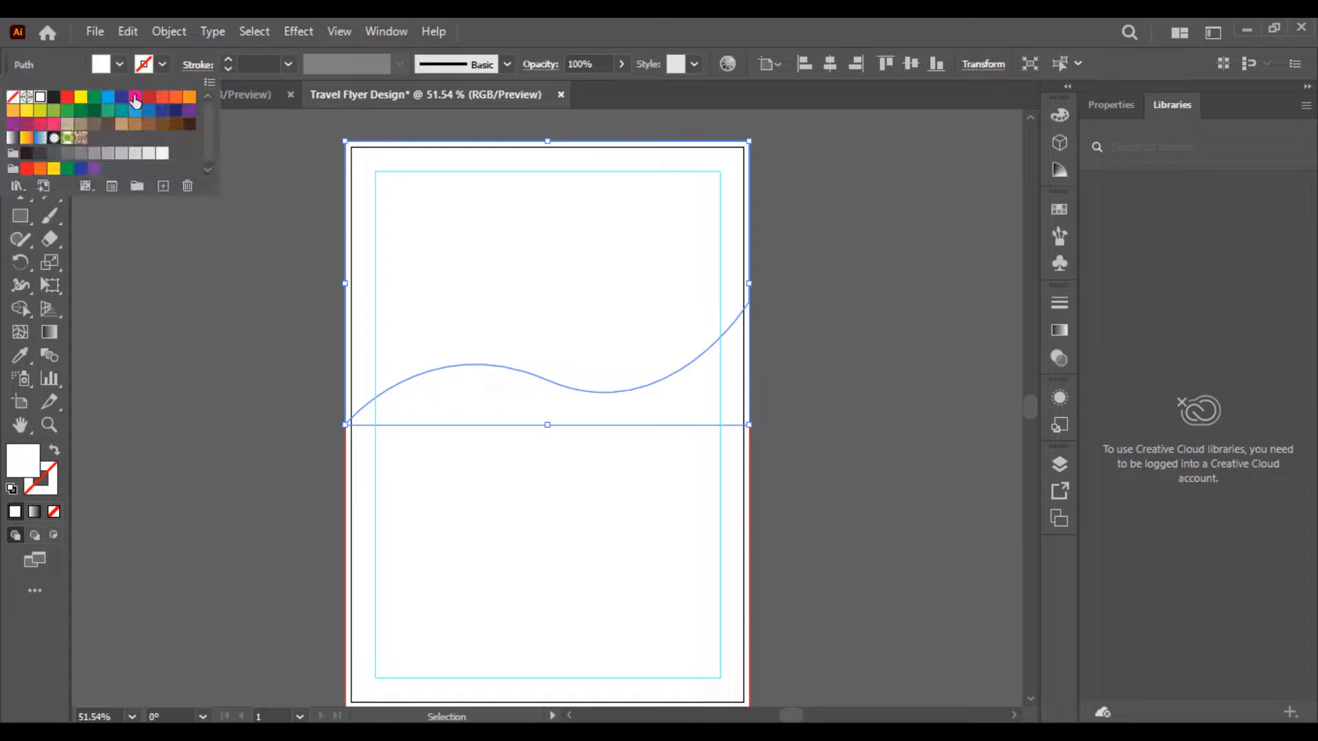
click(121, 154)
click(175, 261)
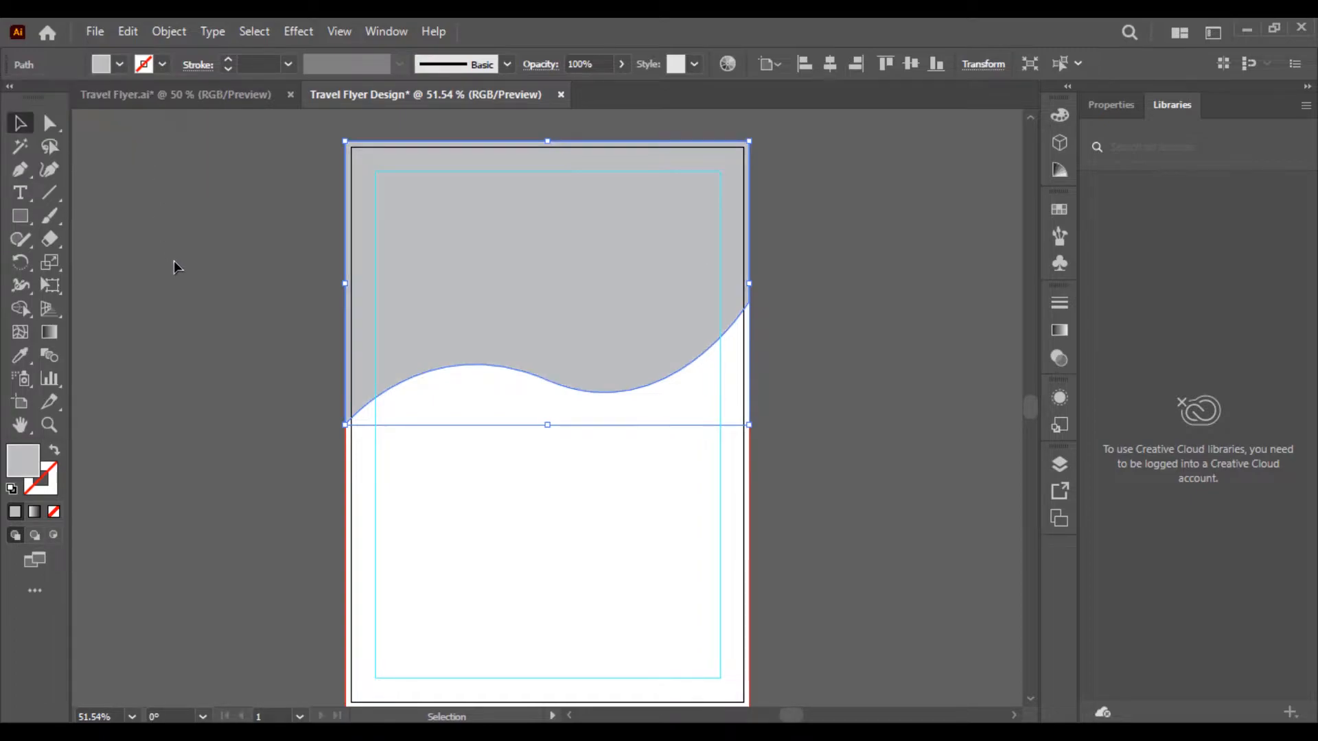
- Paste the copied teal gradient square beside the page's upper-left corner
click(175, 261)
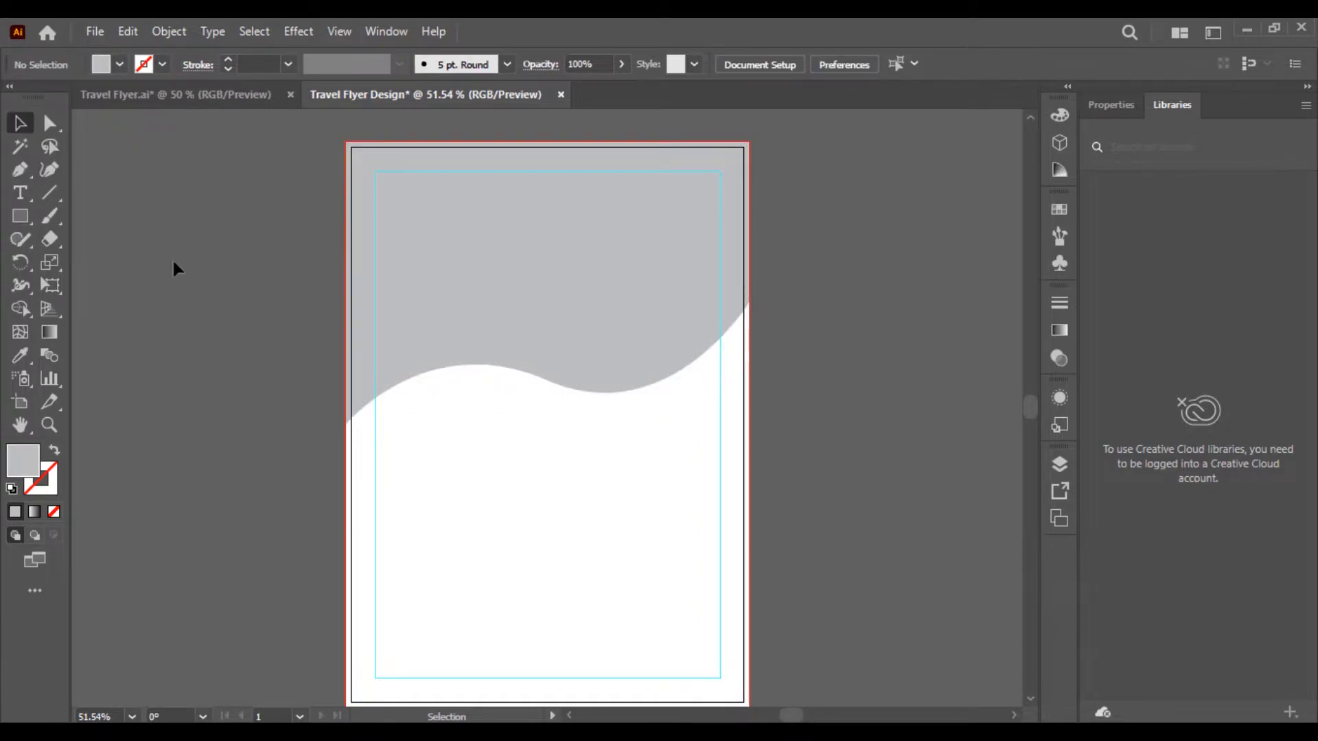
key(ctrl+v)
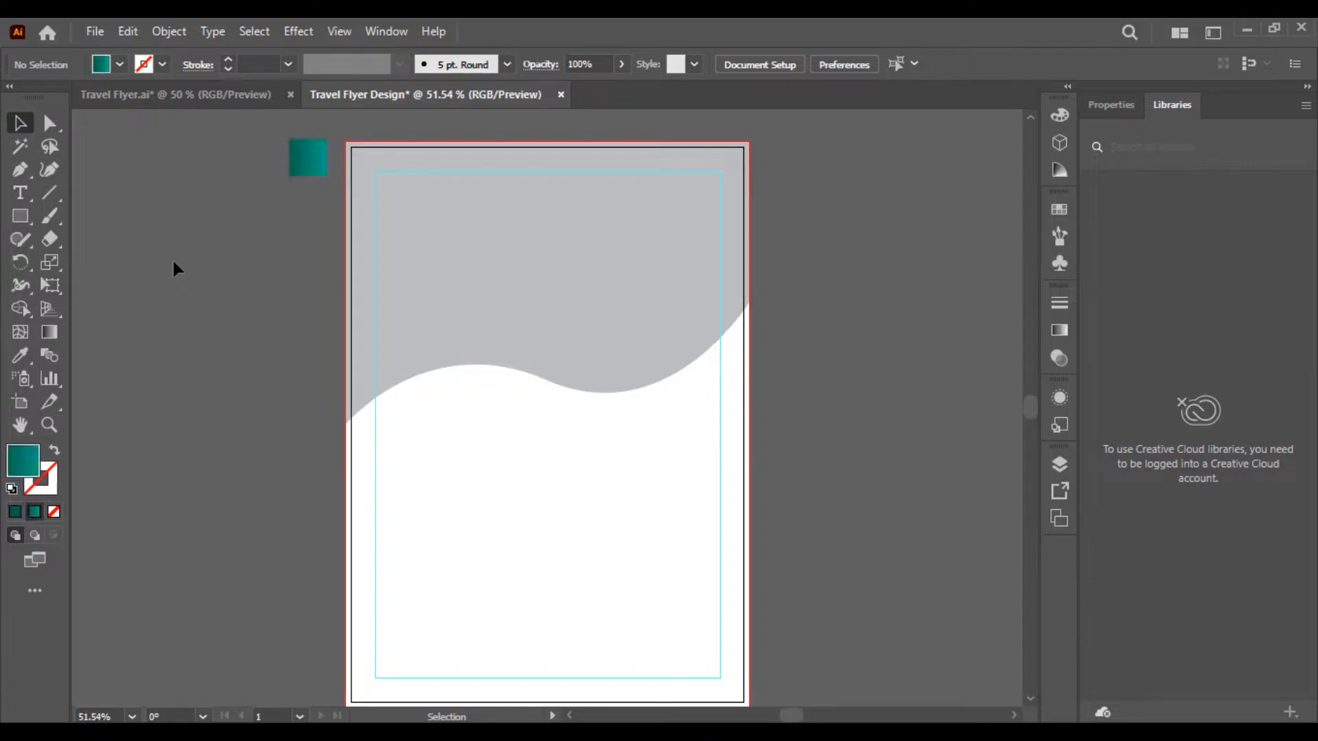
click(492, 292)
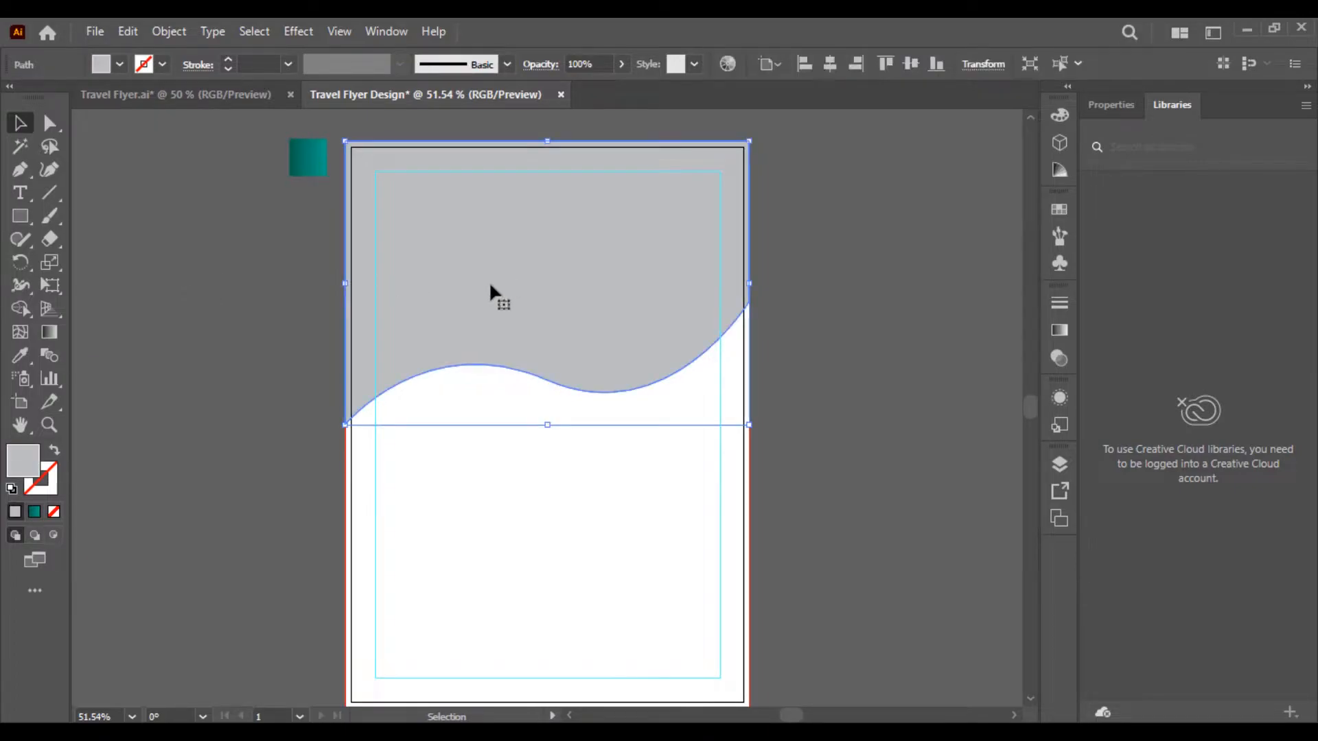
click(20, 355)
click(306, 155)
click(20, 123)
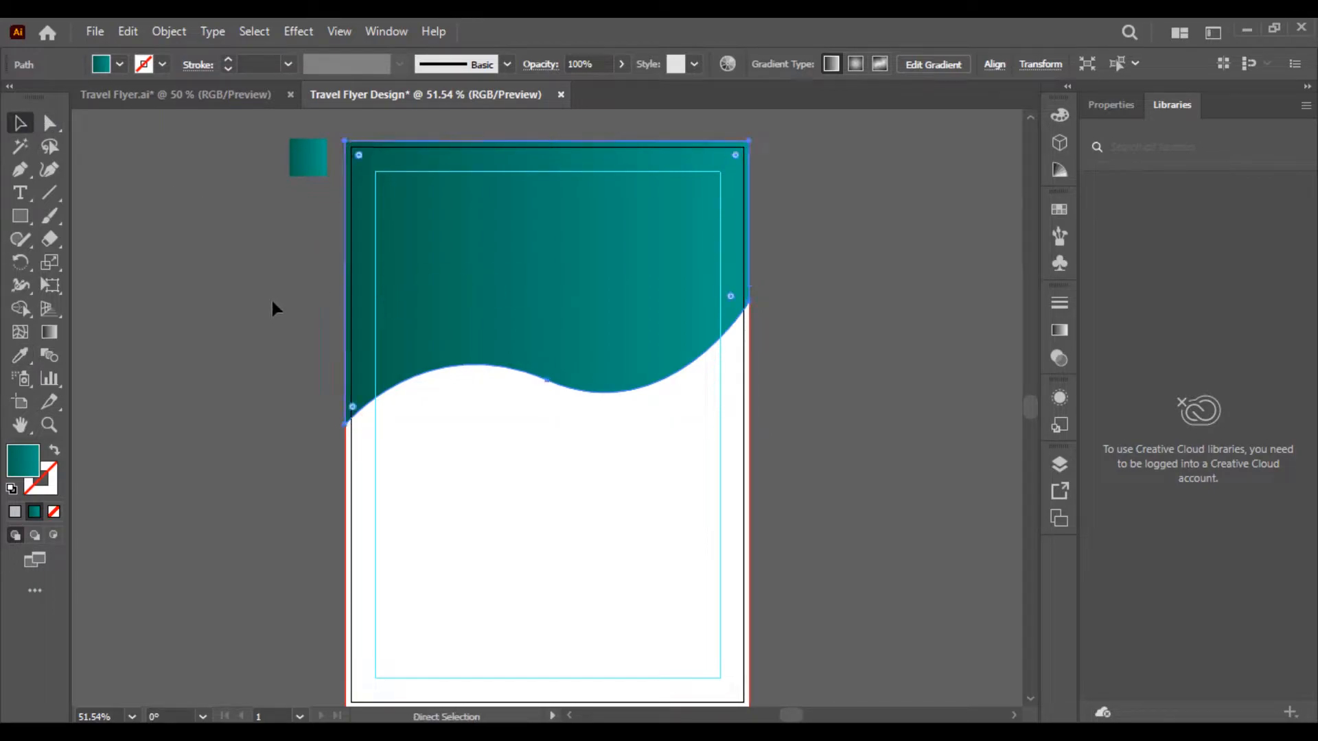
key(ctrl+z)
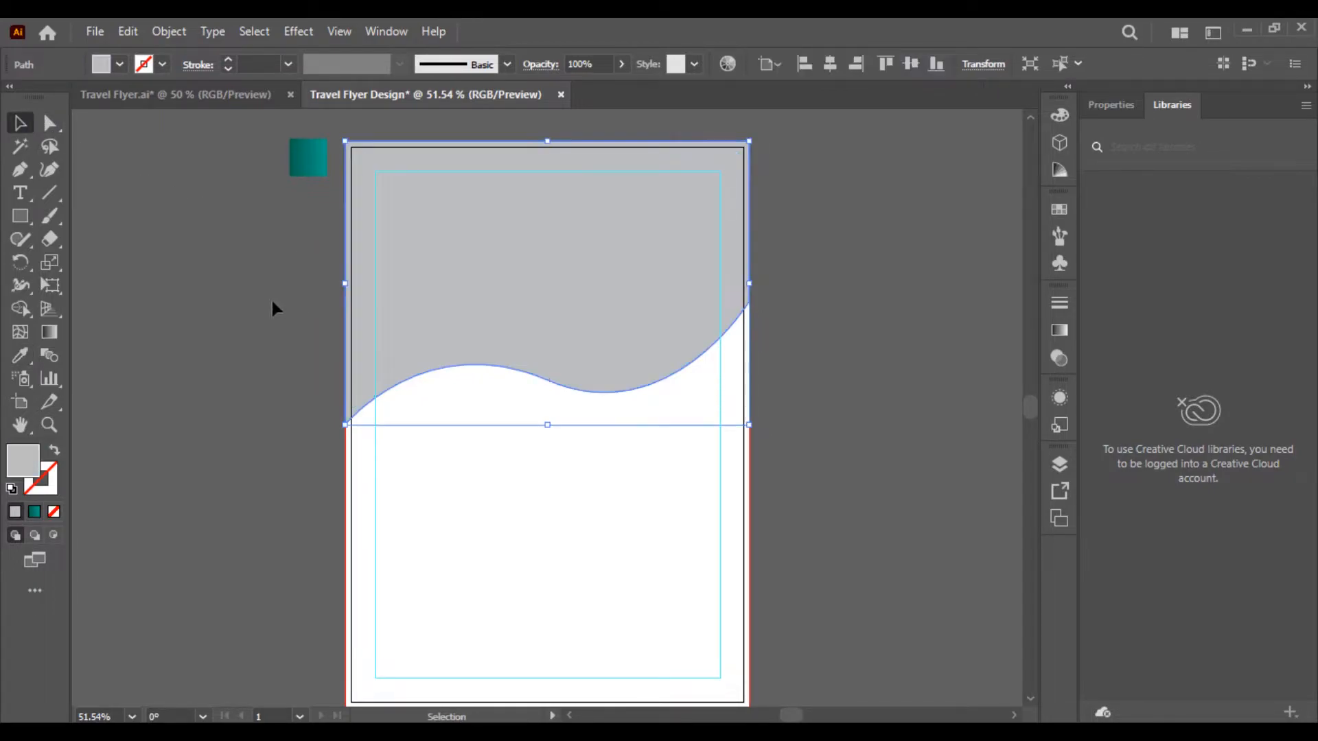
click(226, 245)
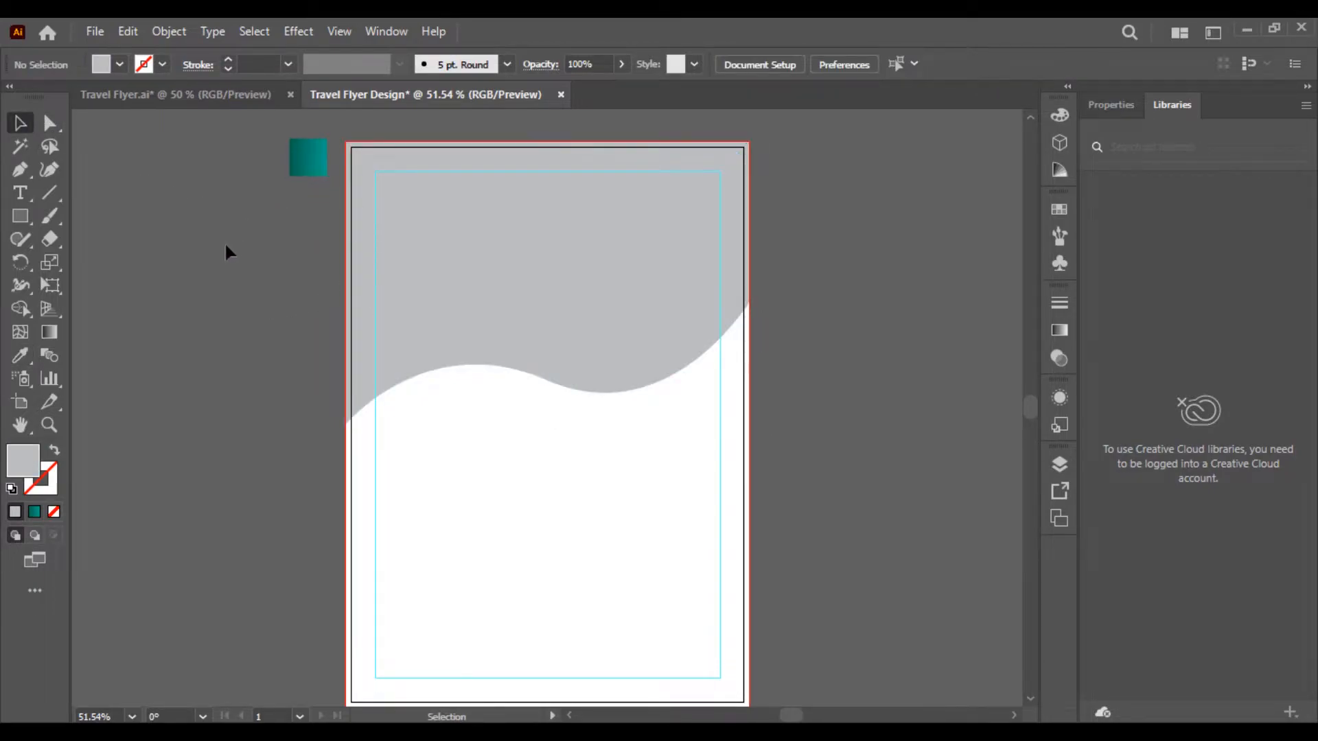
- Duplicate the grey wave-edged shape in front of itself and move the copy off the page to its left side
click(418, 269)
click(127, 31)
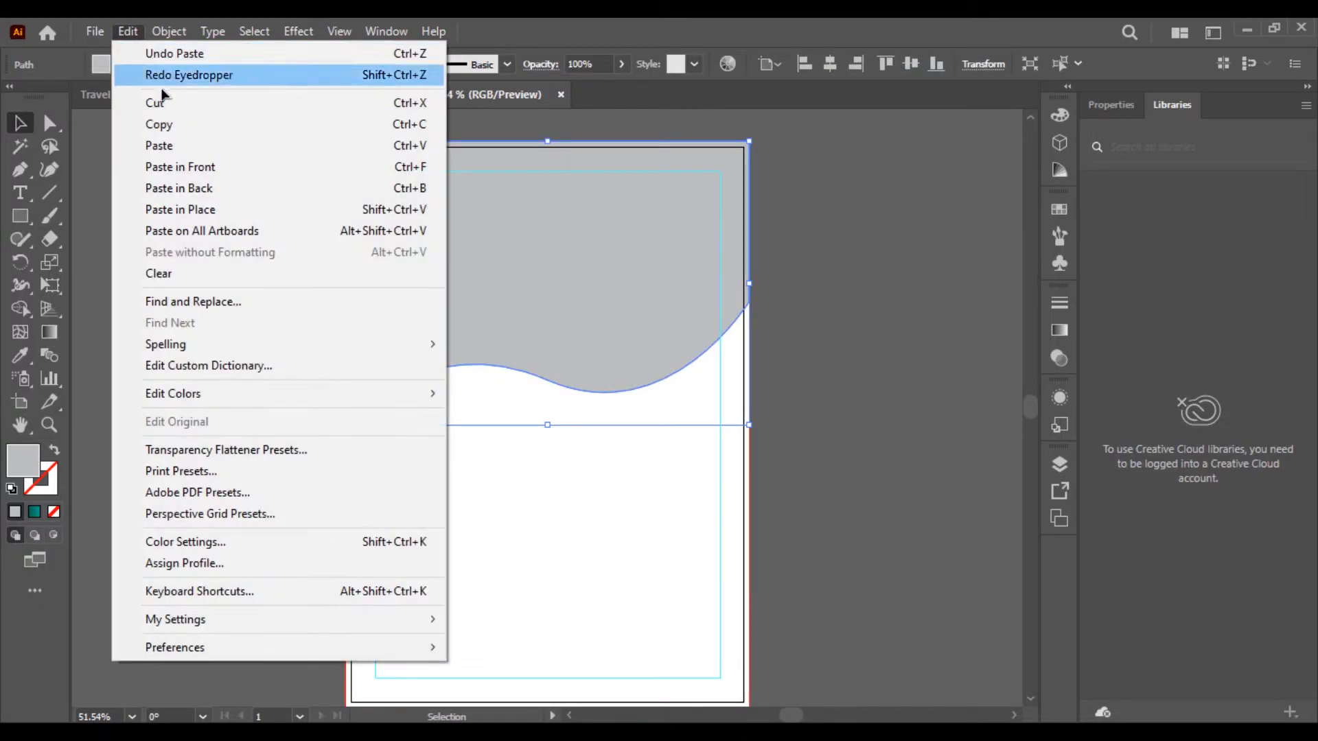
click(808, 231)
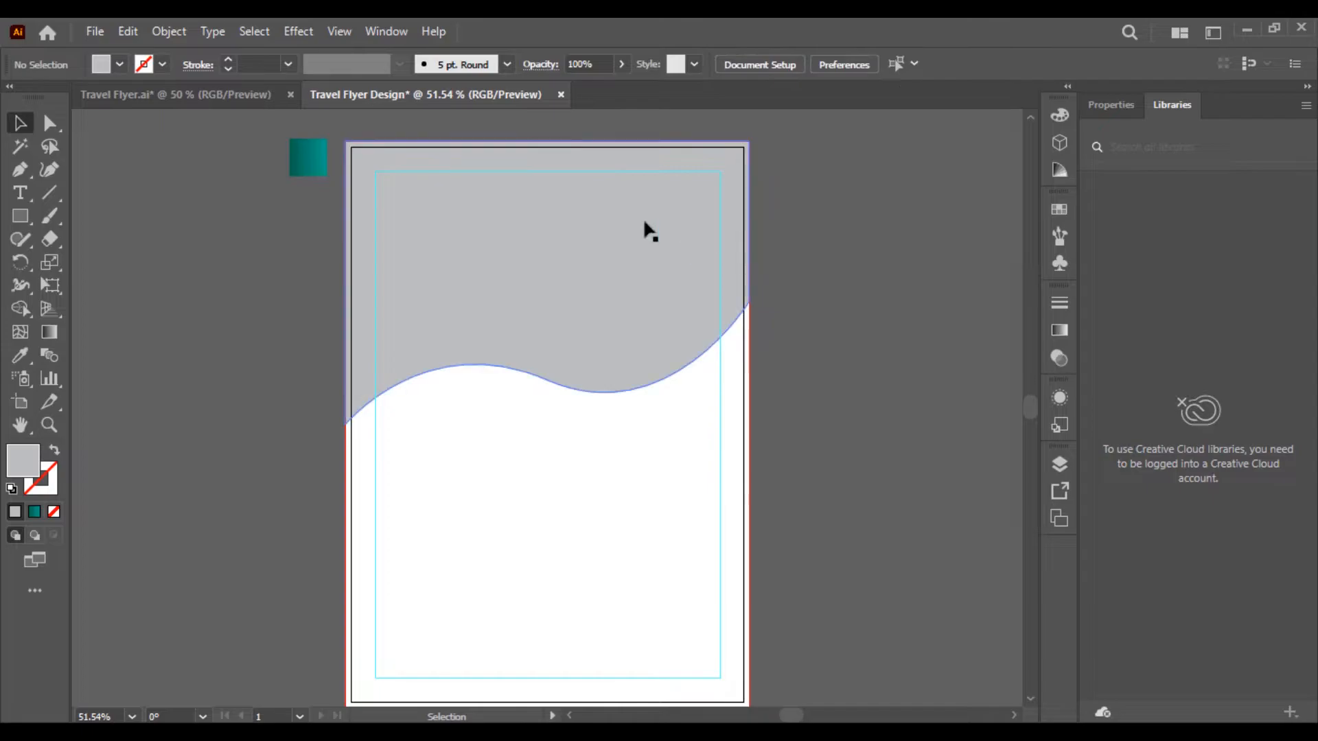
click(457, 251)
click(137, 38)
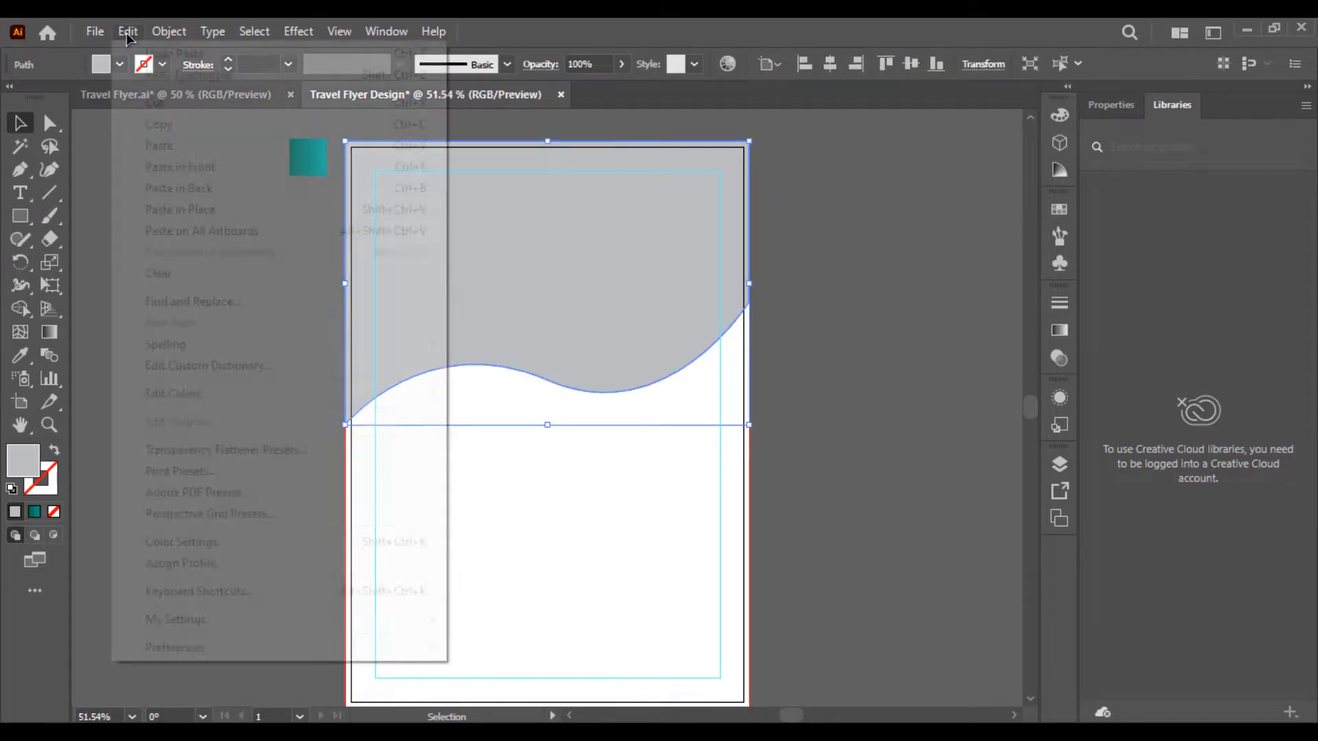
click(137, 38)
click(137, 39)
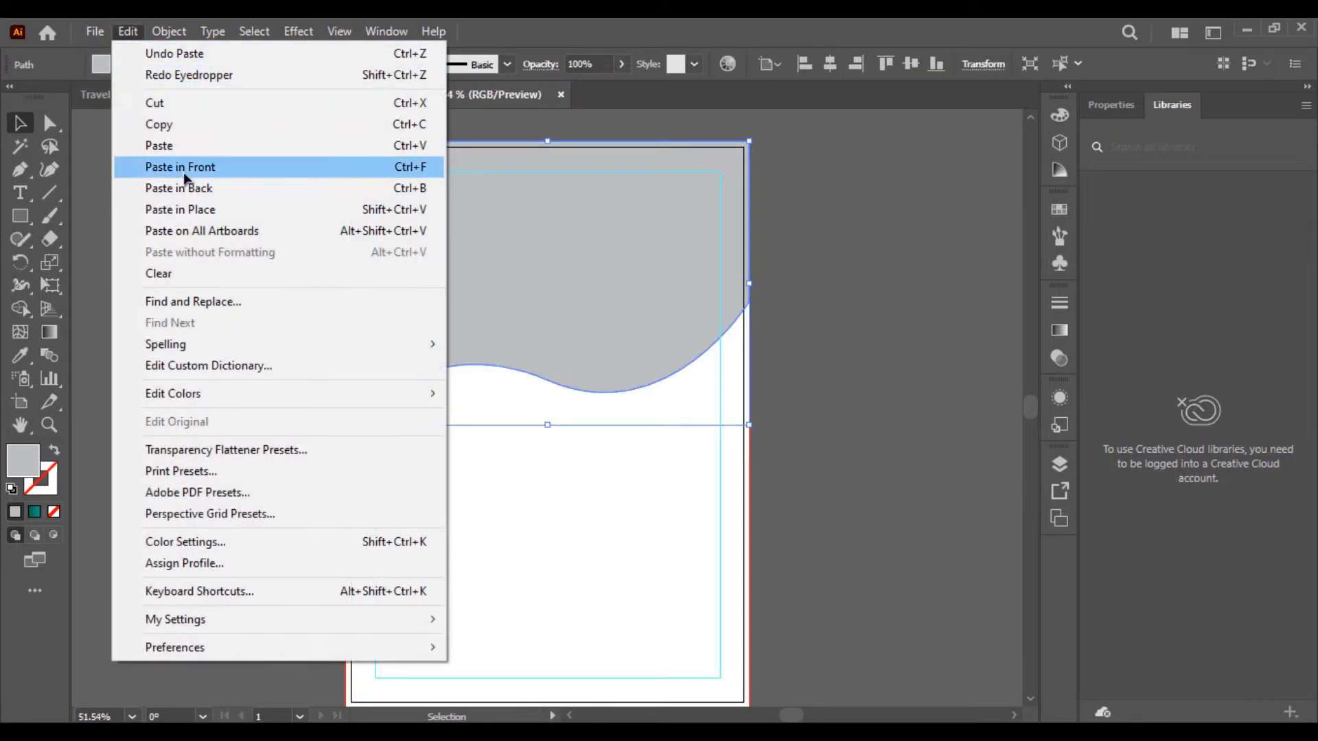
click(183, 167)
drag(423, 274, 23, 420)
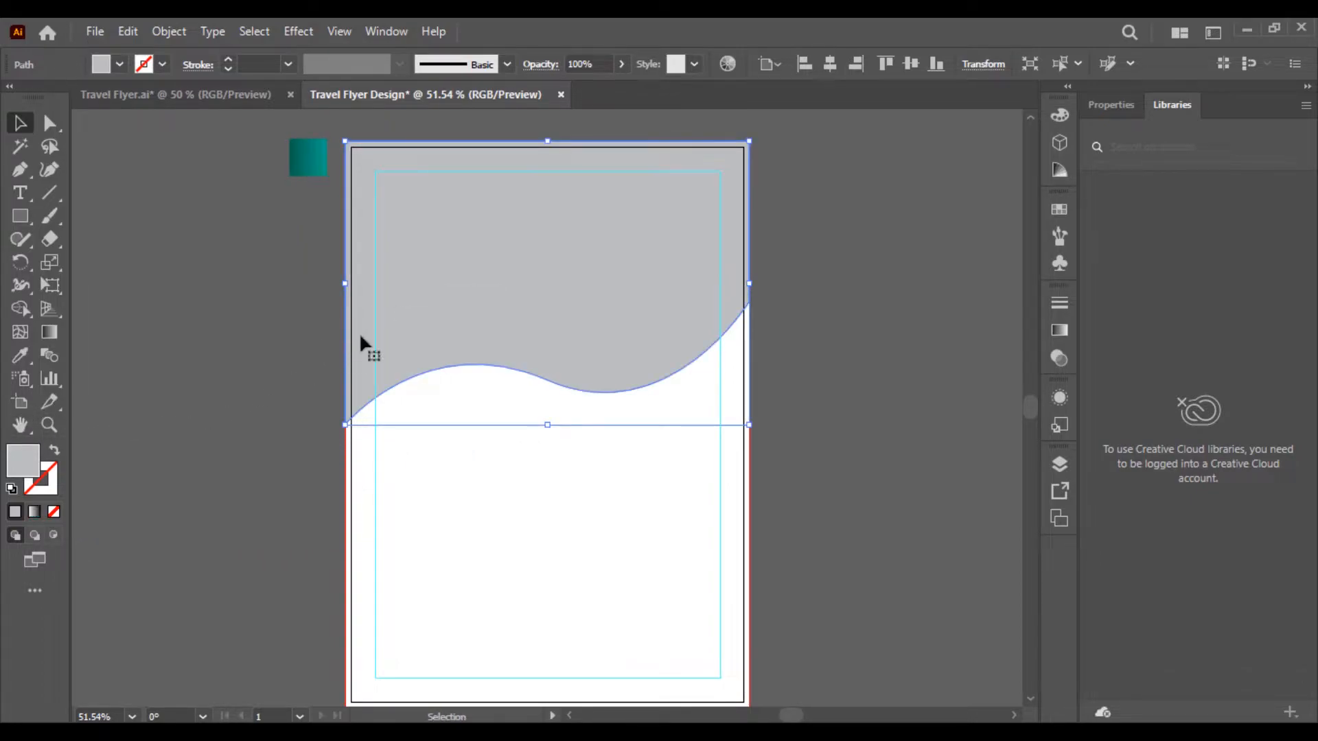
drag(364, 343, 169, 395)
click(783, 376)
- Place the punta-bianca-beach photo from the page's upper-left bleed corner, spanning the full bleed width
click(623, 283)
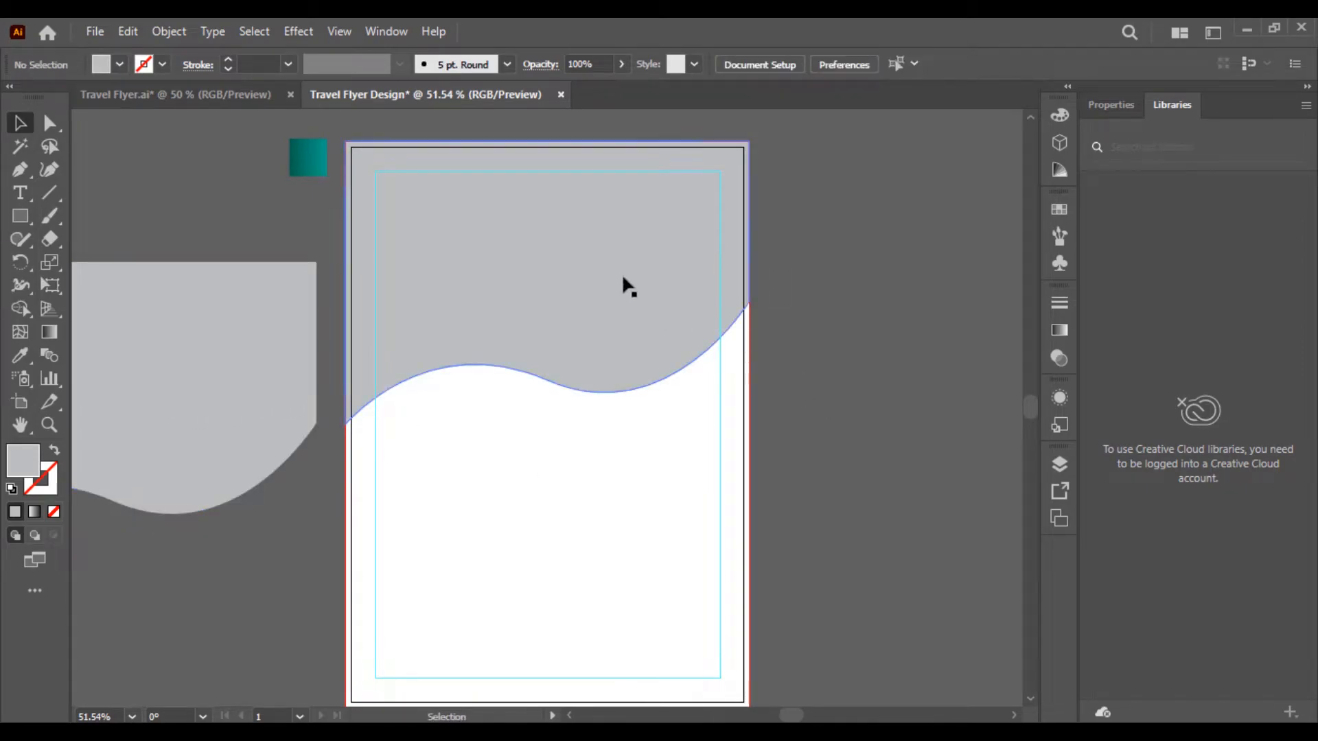
click(102, 34)
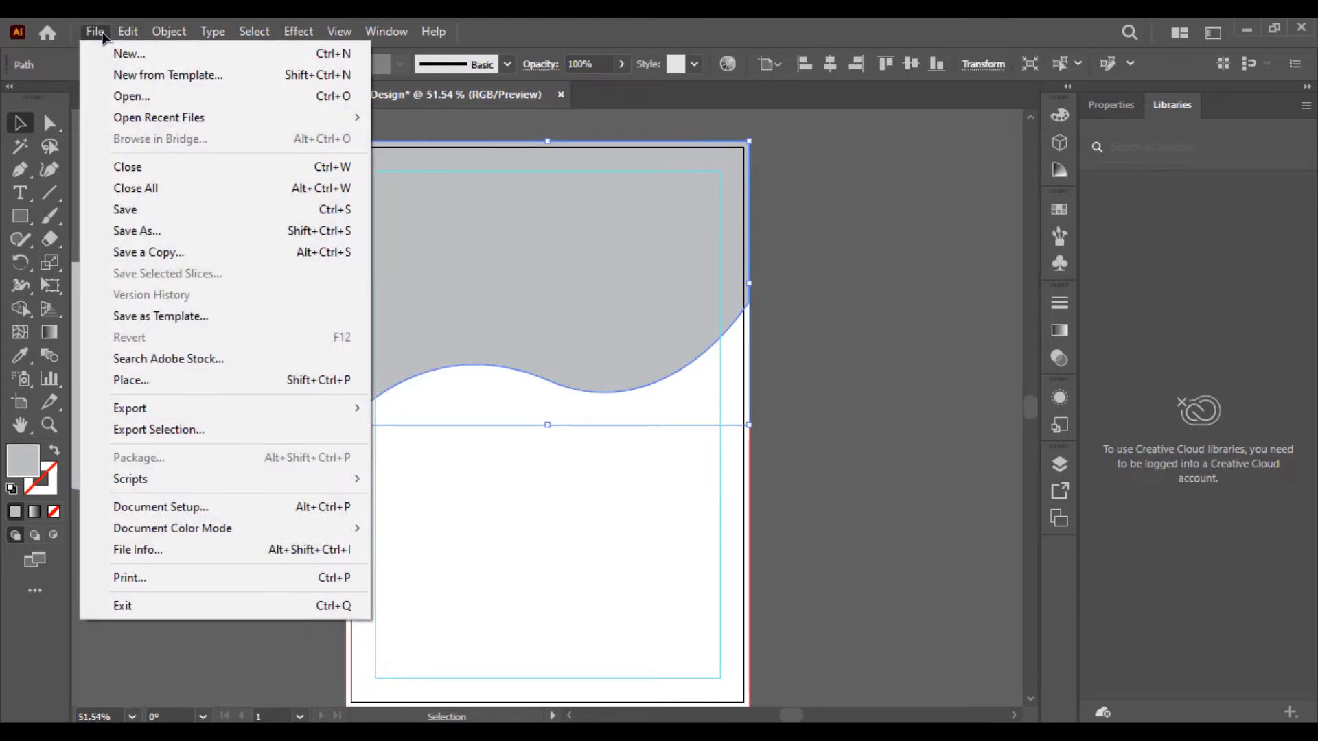
click(180, 380)
double_click(323, 404)
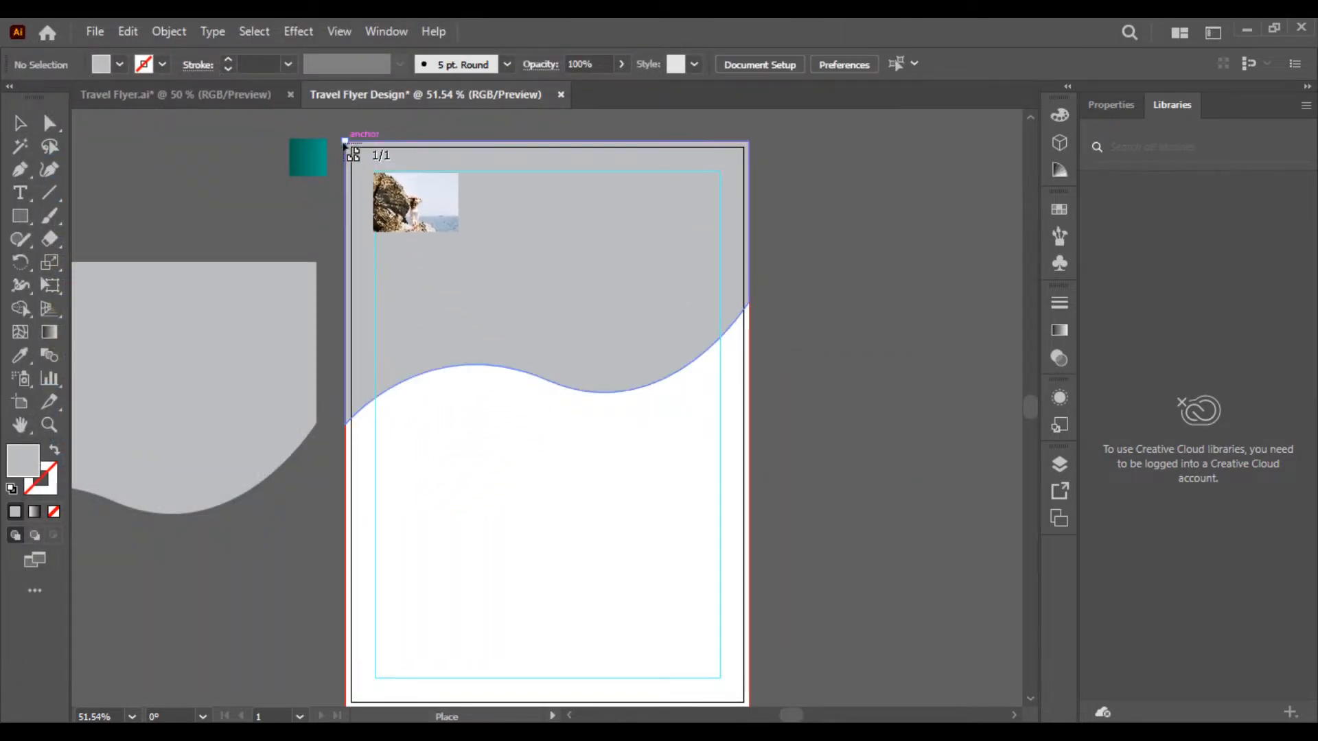
drag(345, 140, 763, 521)
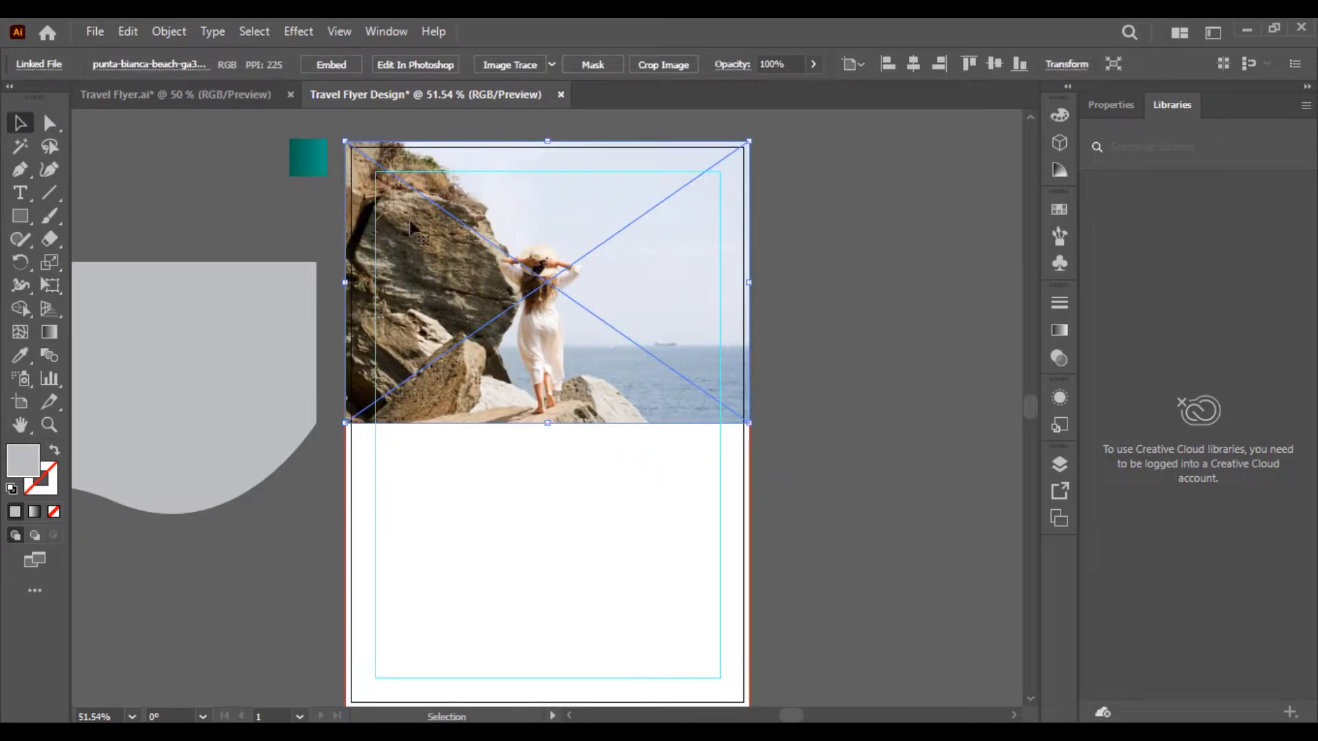
- Enlarge the beach photo proportionally past the bleed edges and move it straight up until its bottom meets the wave-edged shape's lowest point
drag(753, 422, 814, 490)
click(838, 325)
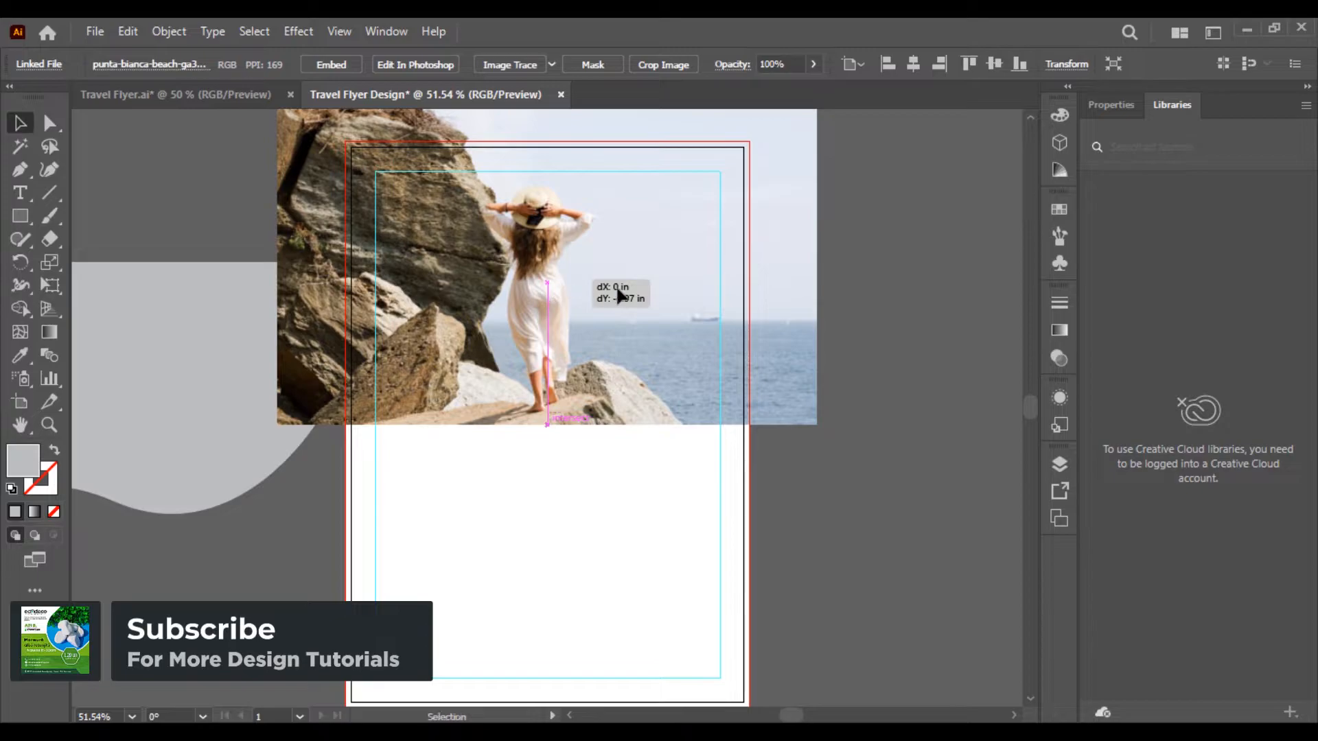
drag(617, 287, 617, 285)
click(888, 293)
- Send the beach photo to the back and mask it with the wave-edged shape at the page's top
right_click(653, 273)
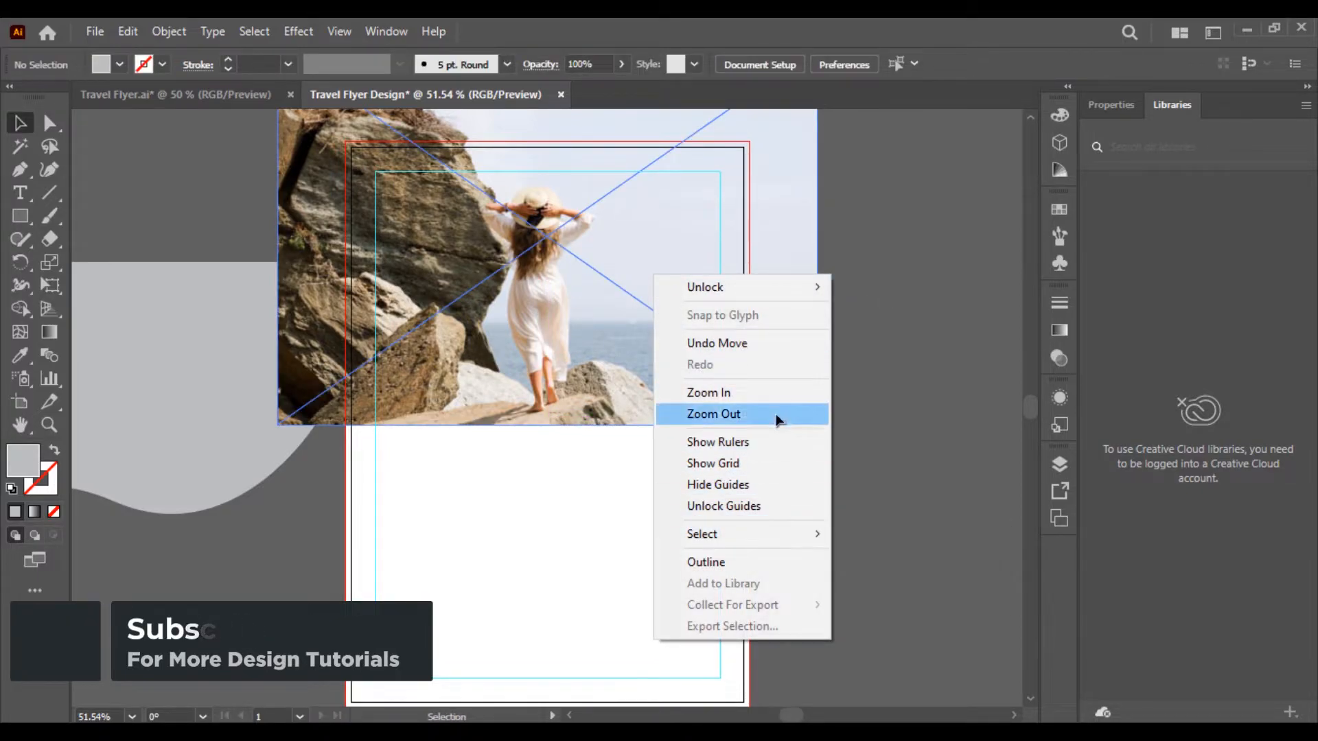
right_click(540, 298)
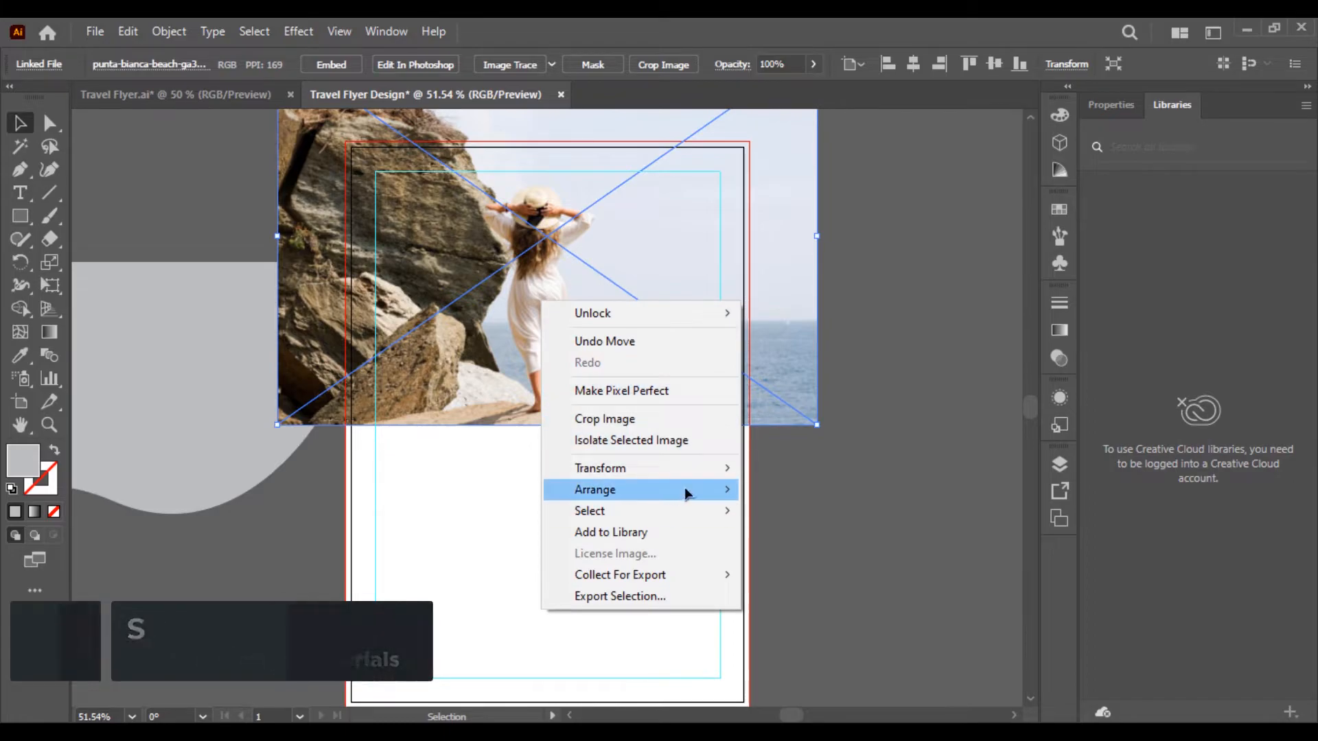
mouse_move(687, 493)
click(819, 540)
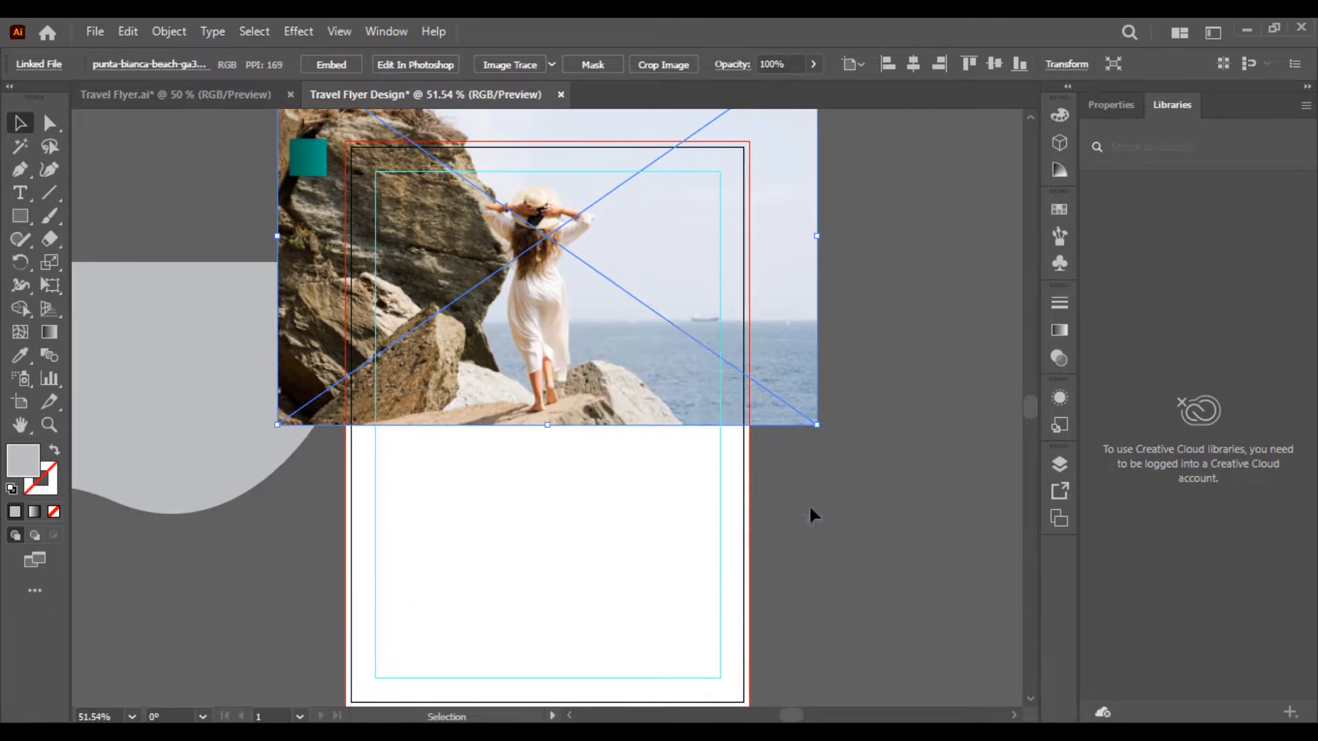
right_click(614, 321)
mouse_move(735, 513)
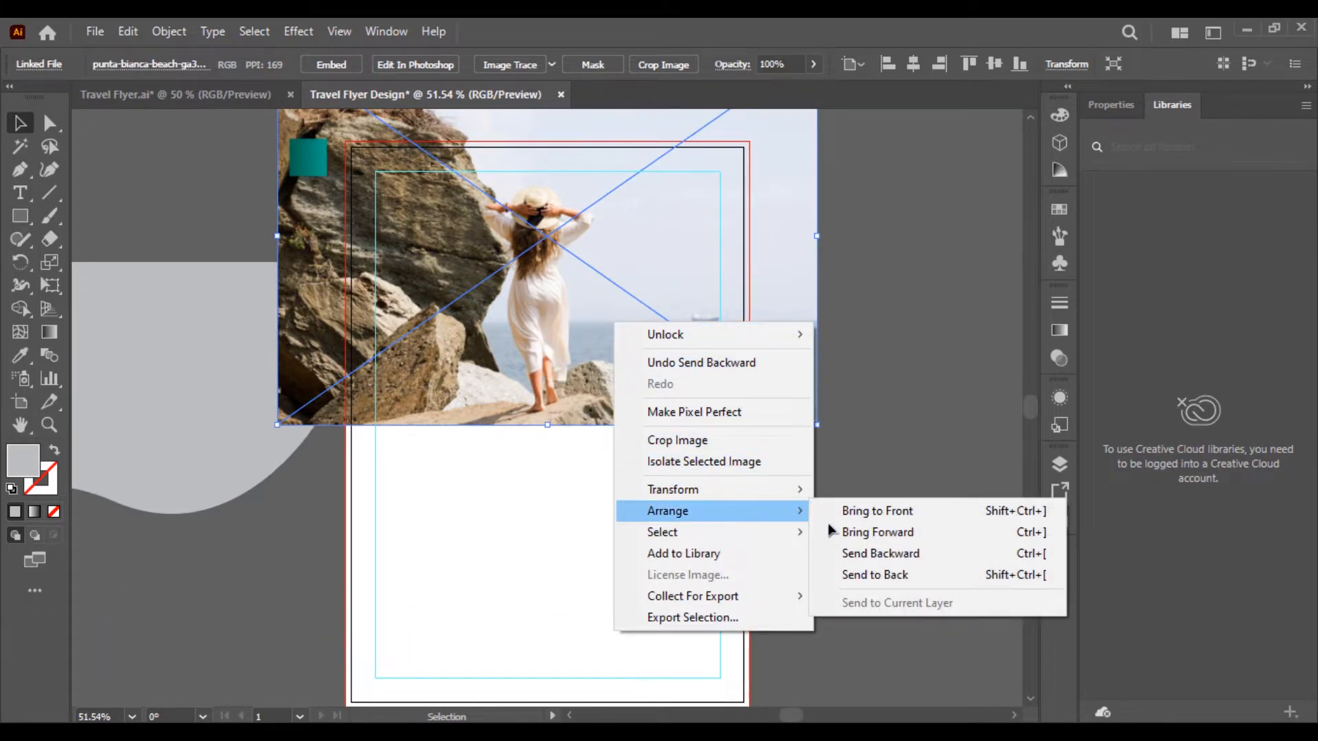
click(858, 574)
- Align the spare wave-edged copy over the masked photo and fill it with the gradient sampled from the teal square
drag(198, 350, 628, 234)
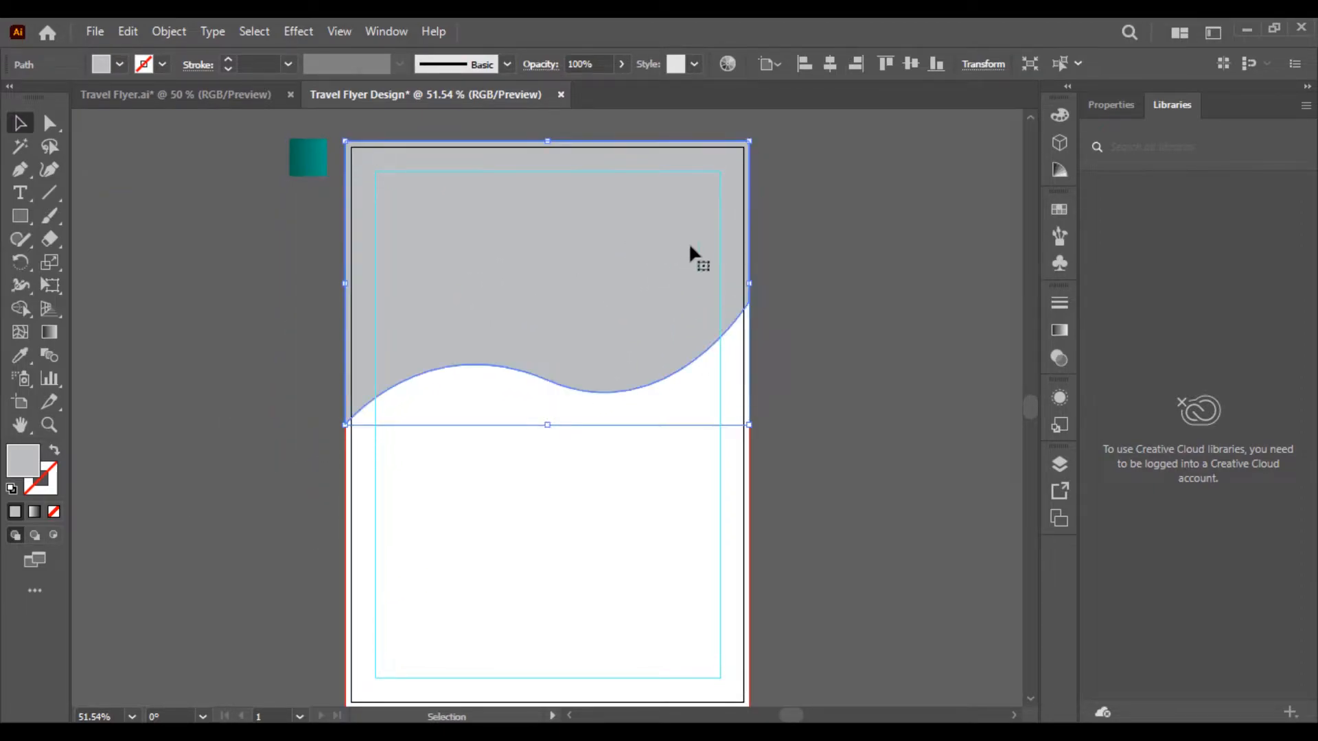
click(20, 358)
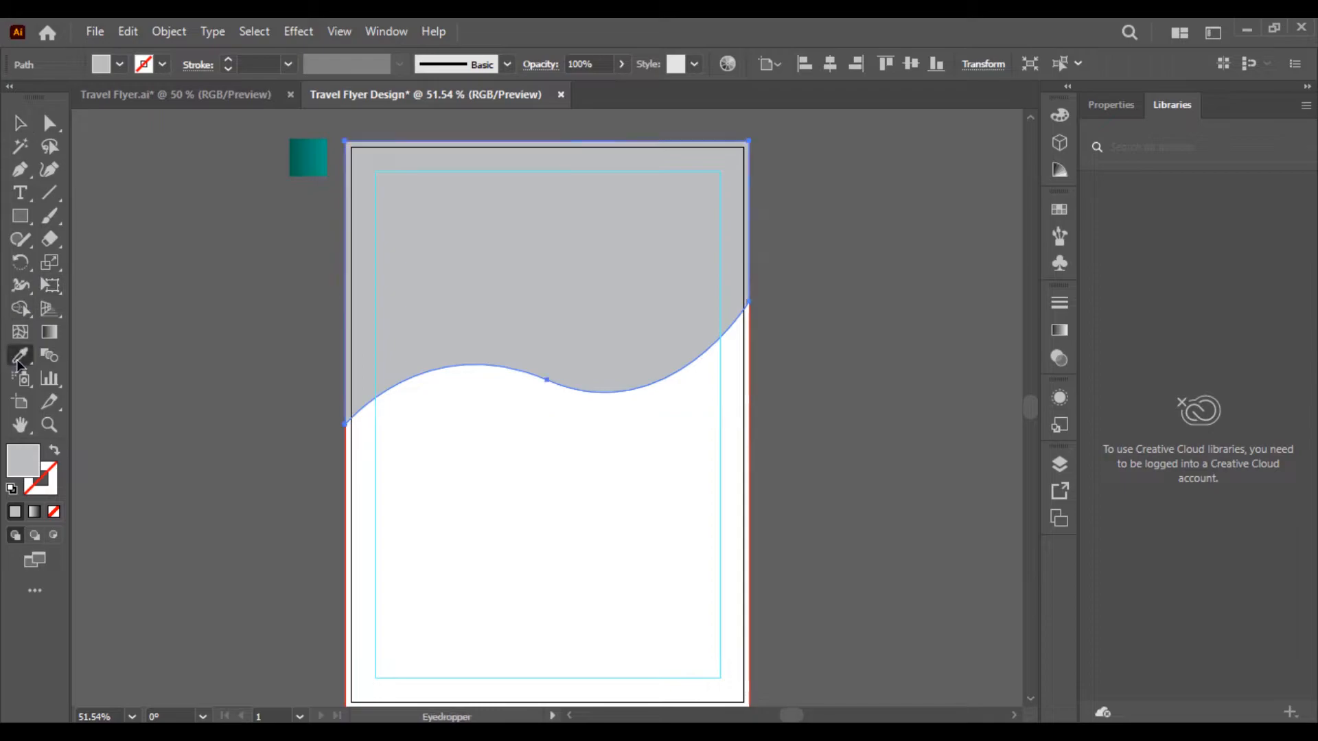
click(283, 177)
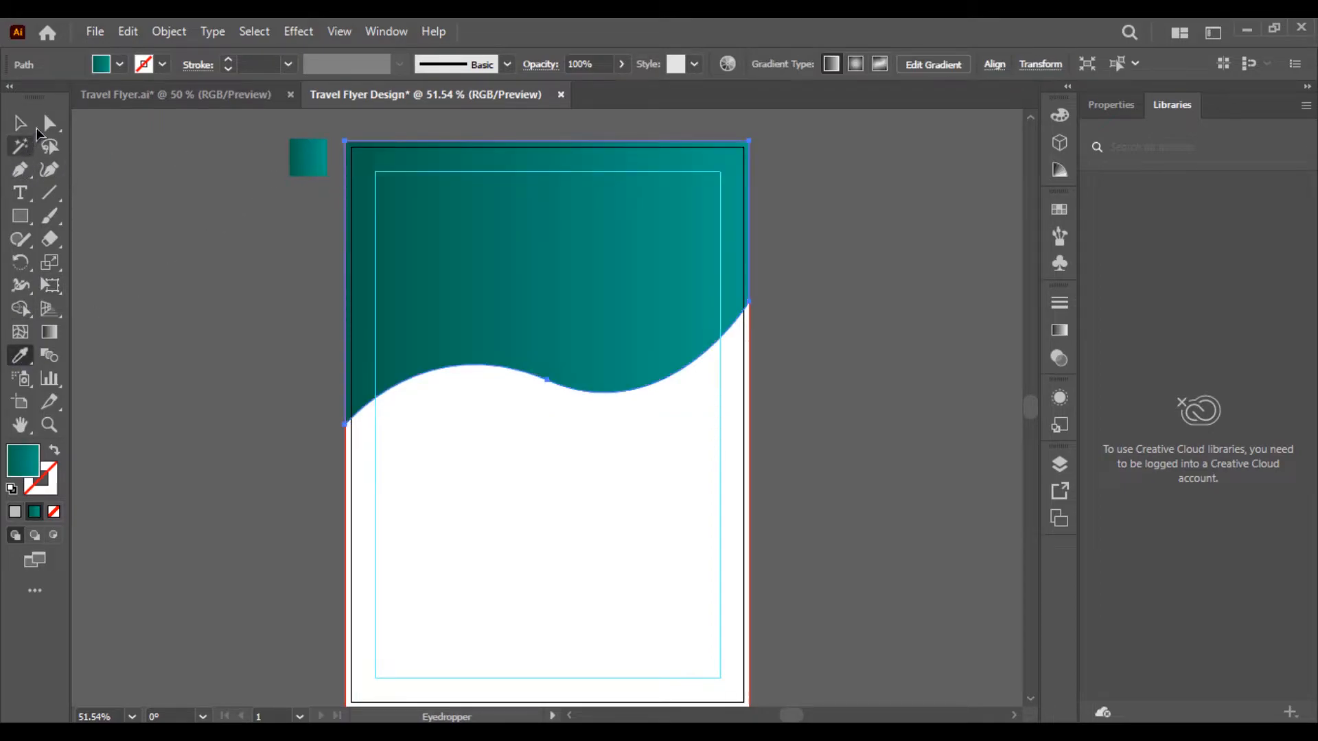
click(22, 123)
click(261, 254)
- Set the teal wave-edged overlay's blend mode to Hard Light and its opacity to 52%
click(602, 308)
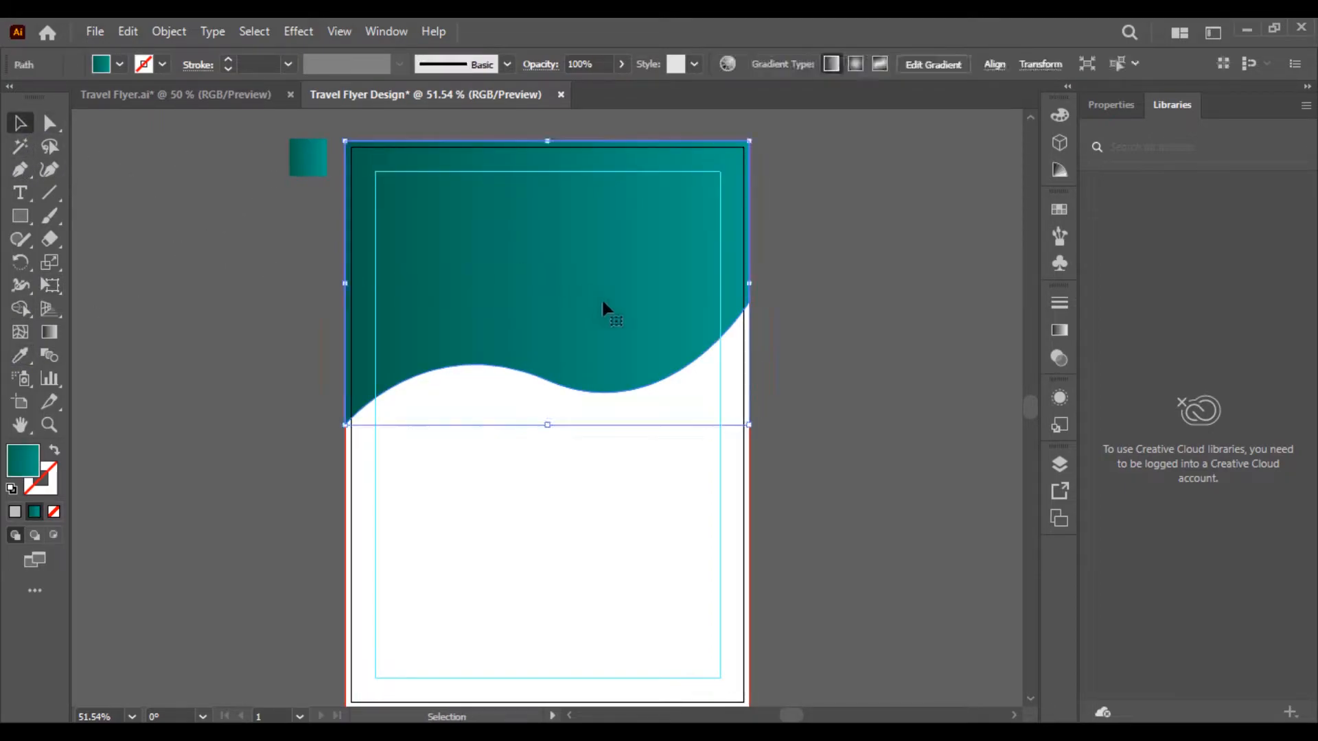
click(1061, 303)
click(935, 294)
click(901, 324)
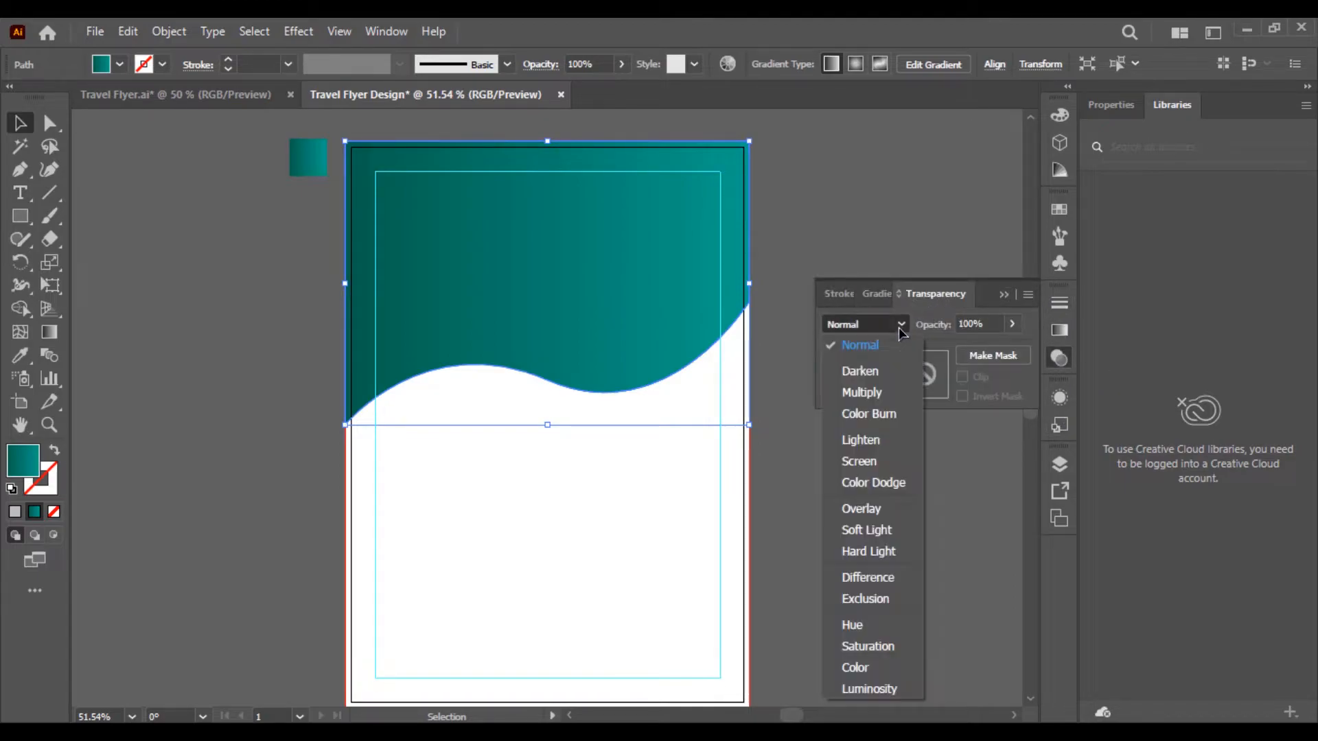
click(887, 553)
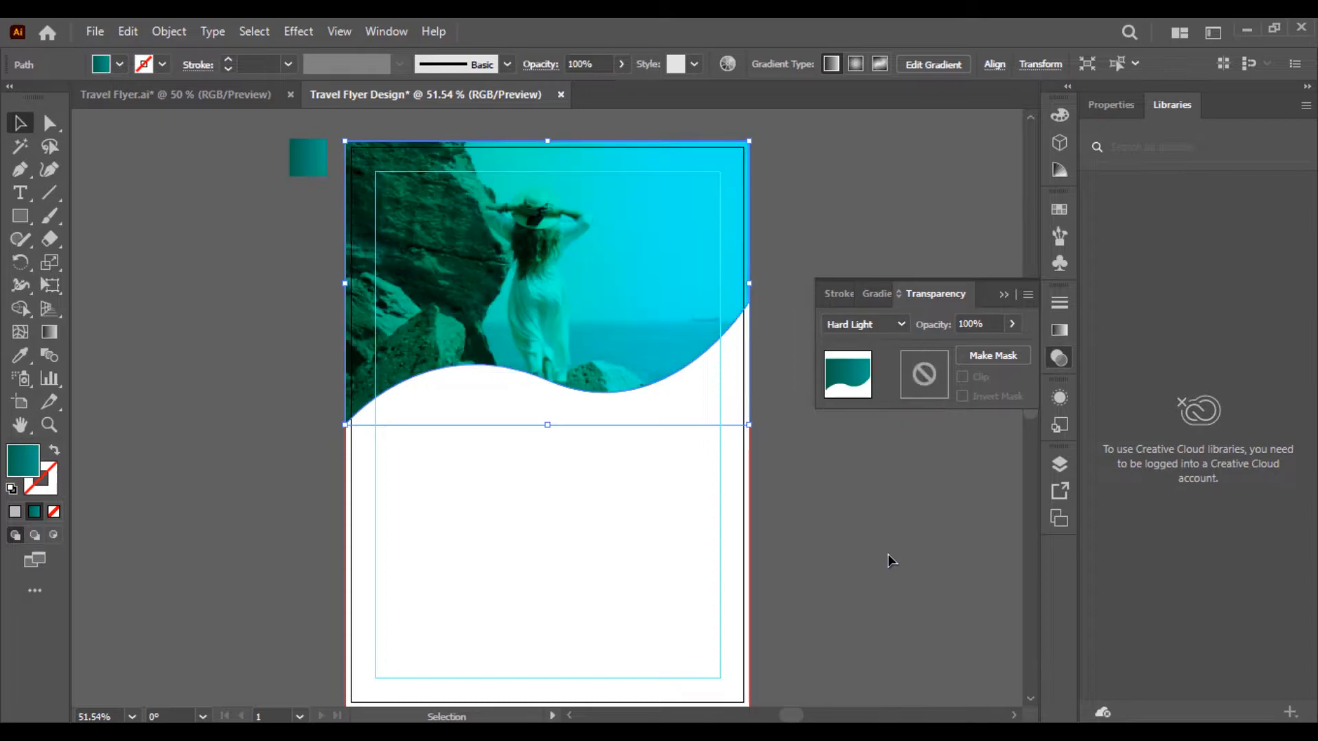
click(1012, 324)
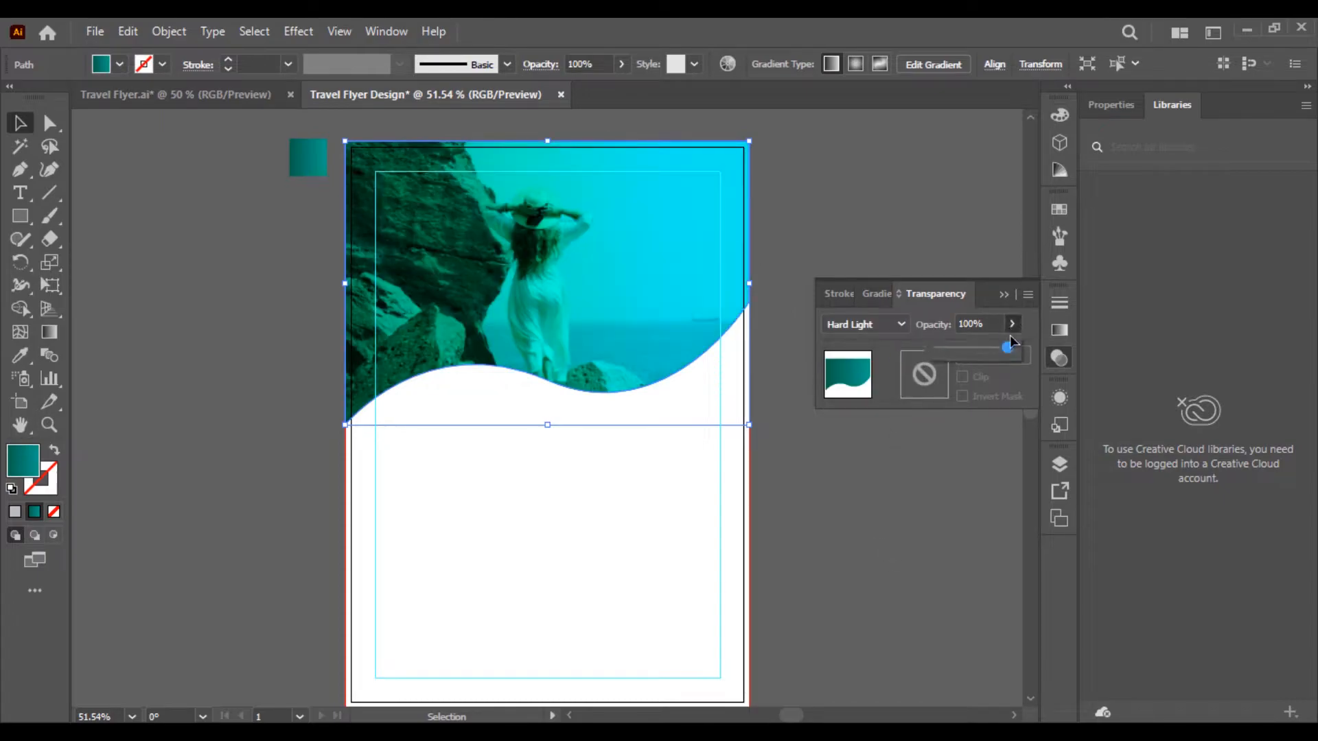
click(975, 348)
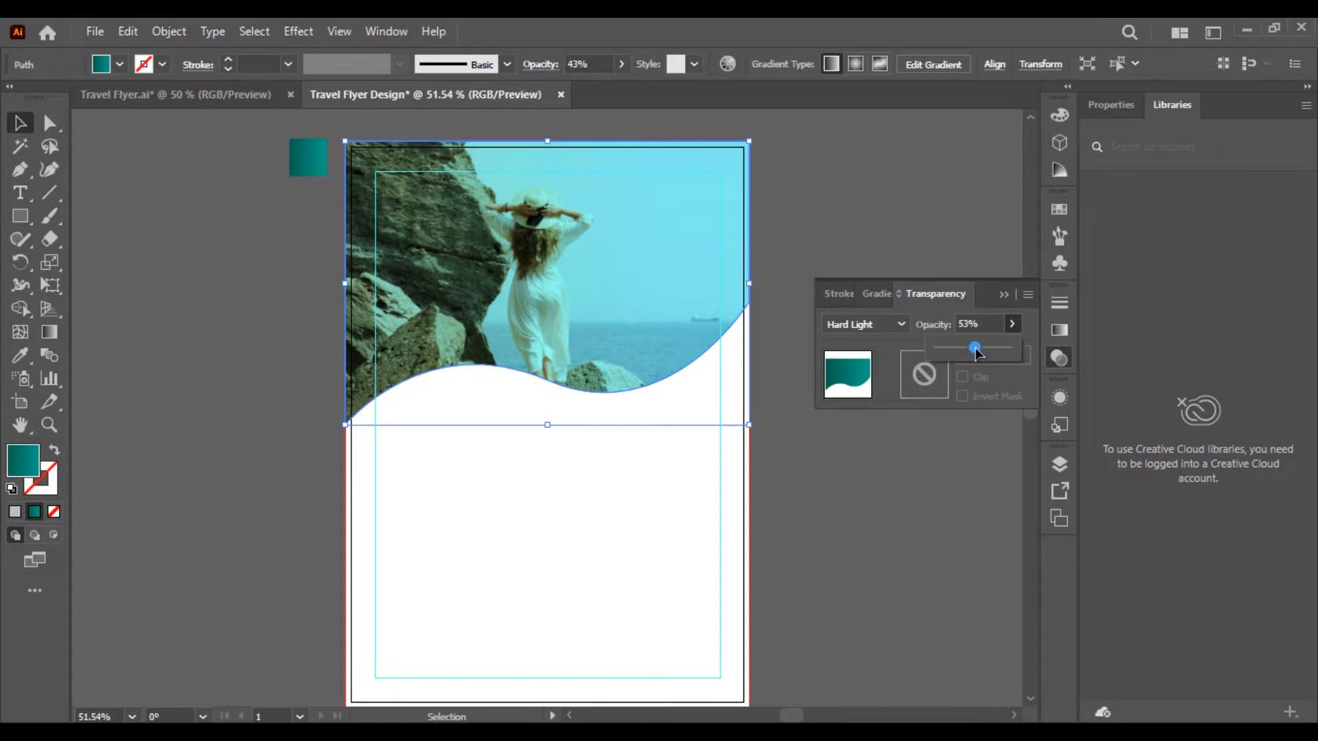
click(975, 430)
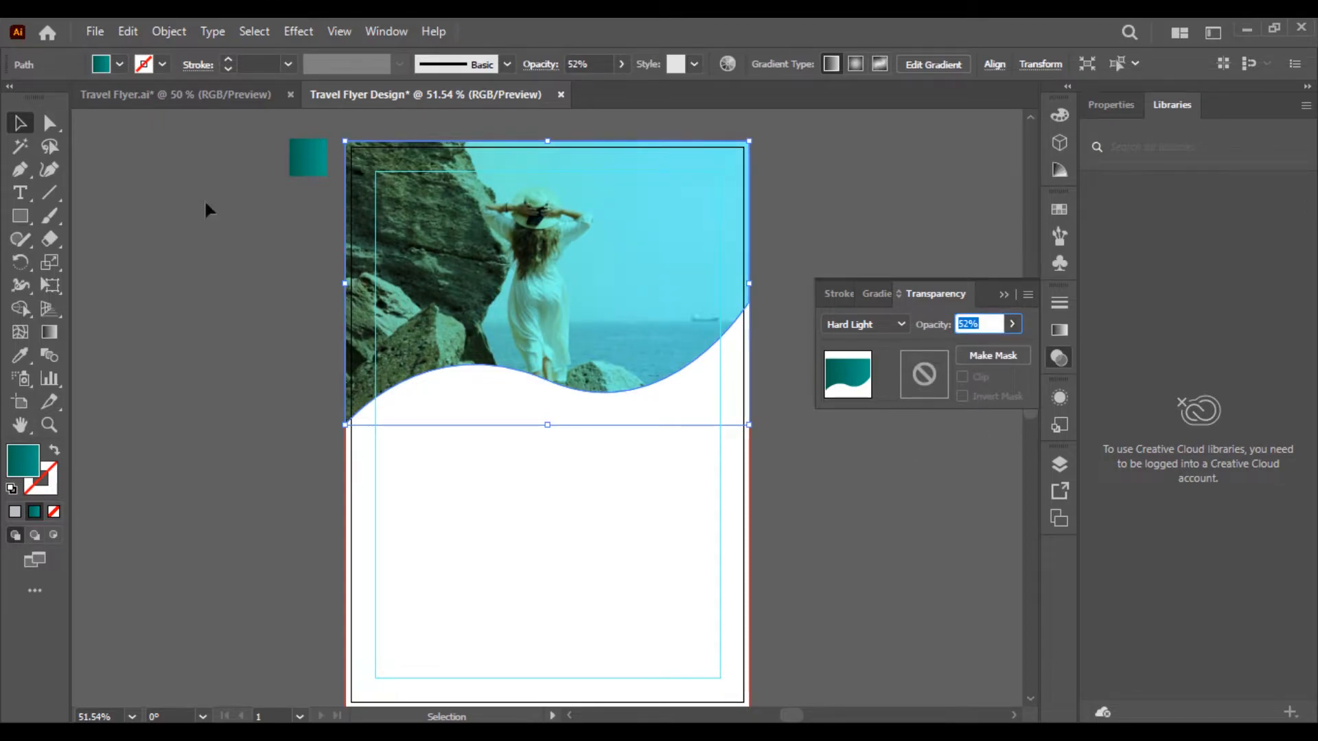
click(20, 125)
click(177, 289)
- Draw a teal shape's upper edge with the Pen tool, following the photo's wave from the left bleed edge to its lowest point
key(ctrl+1)
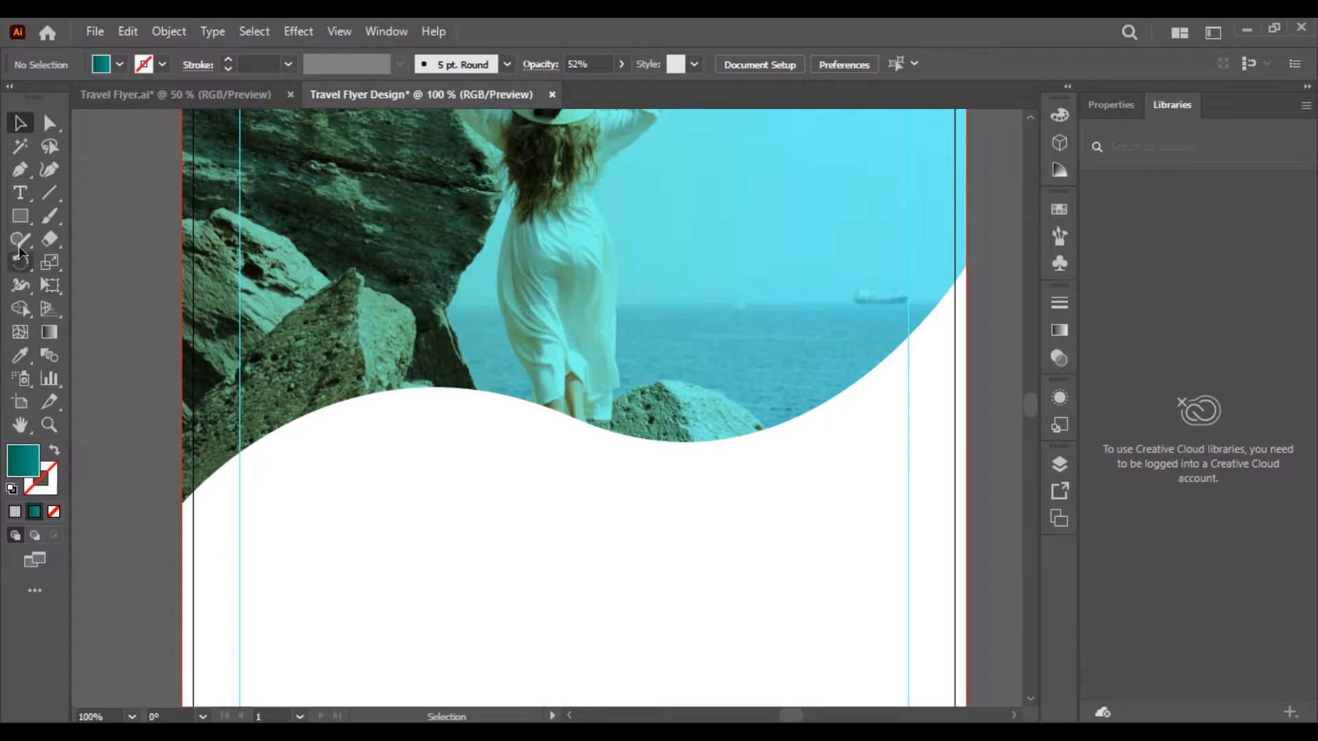
click(20, 170)
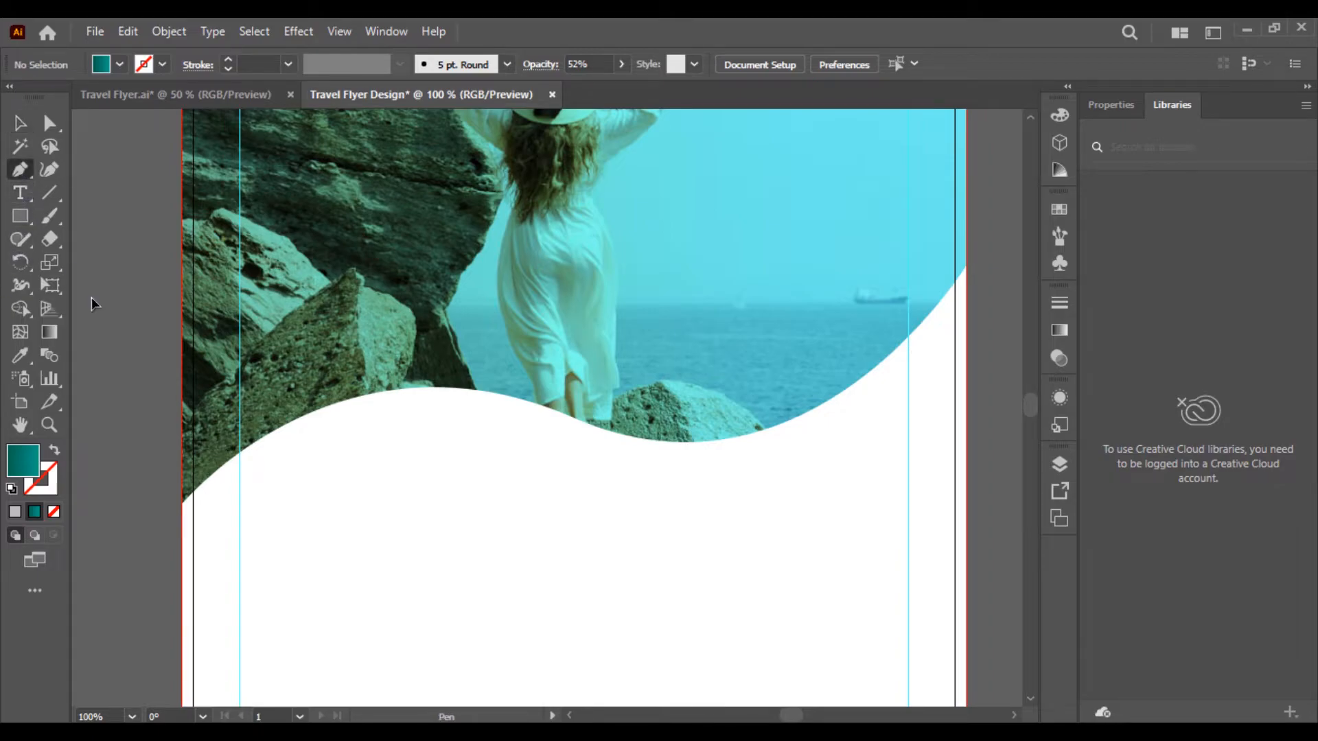
click(181, 503)
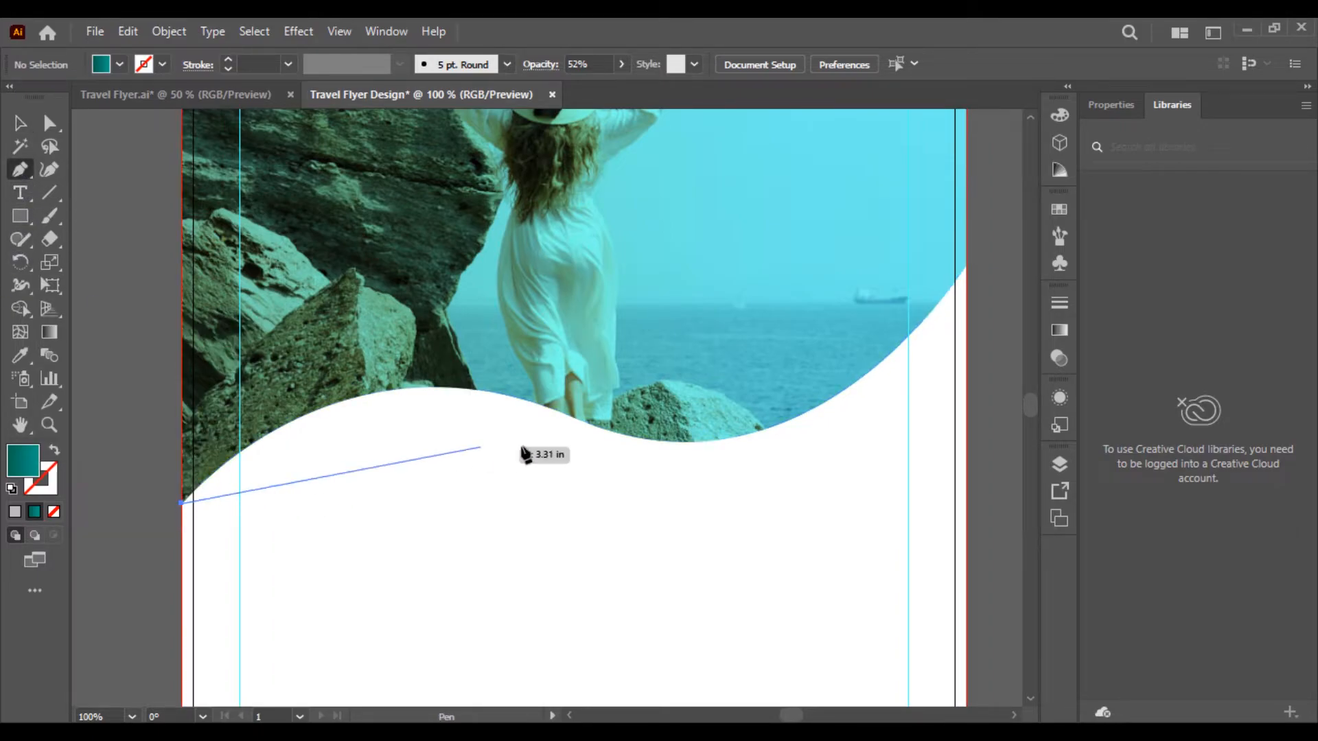
drag(512, 397, 718, 439)
click(510, 397)
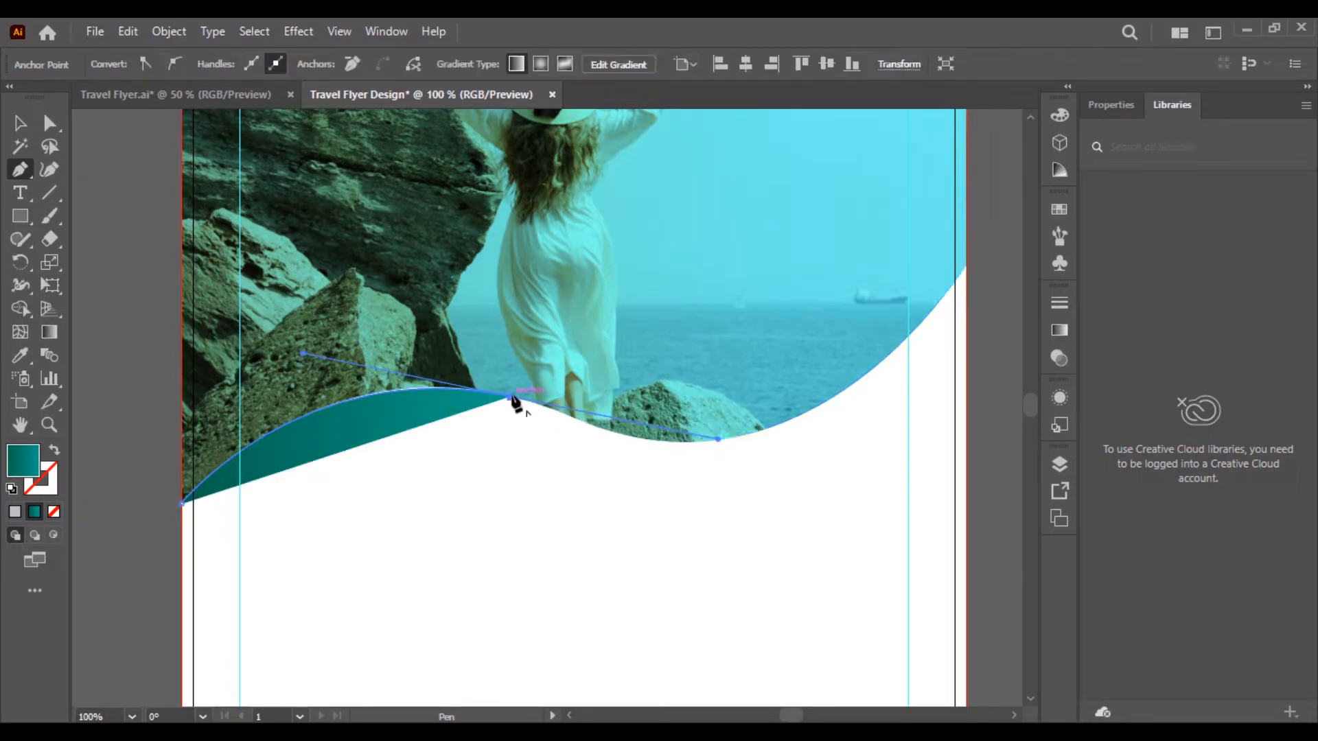
drag(577, 427, 712, 450)
key(ctrl+z)
drag(576, 418, 589, 427)
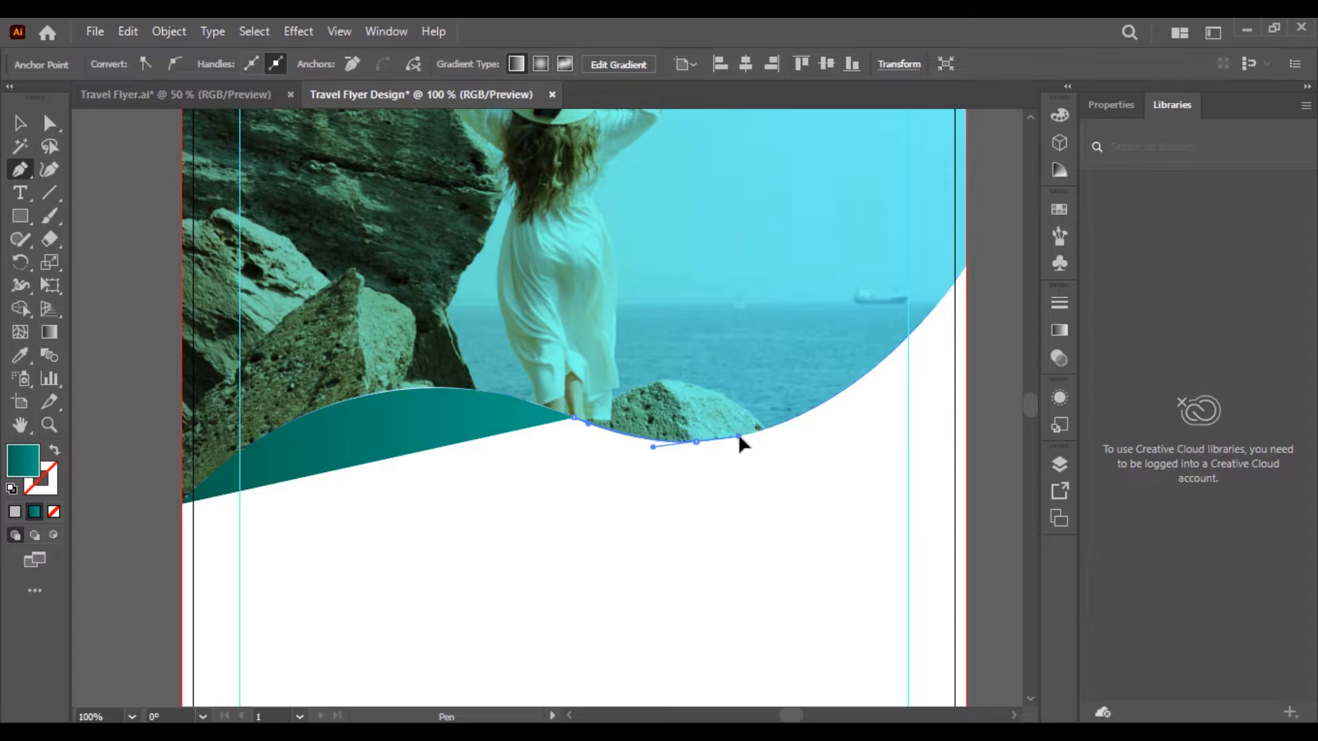
click(695, 440)
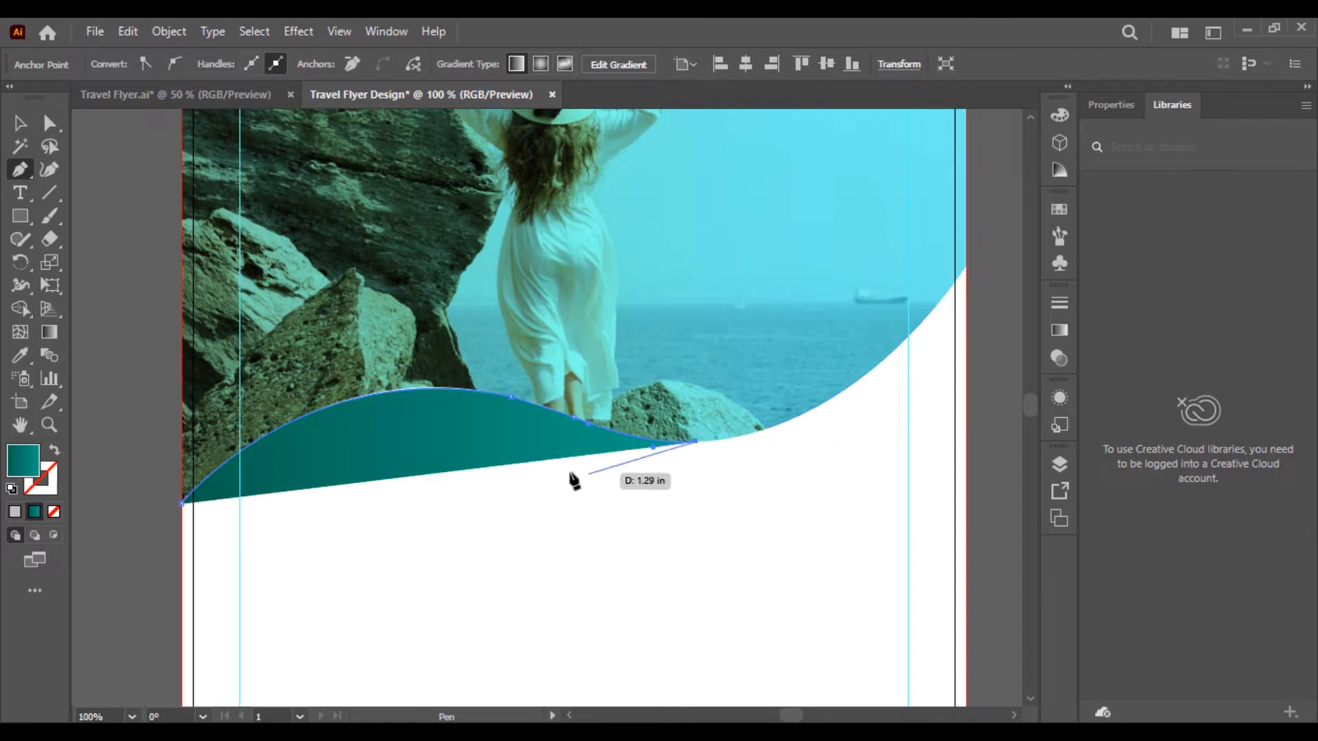
- Curve the teal shape's lower edge back to the left bleed edge and convert its end anchor to a corner, forming a tapered wave ribbon
drag(564, 464, 511, 447)
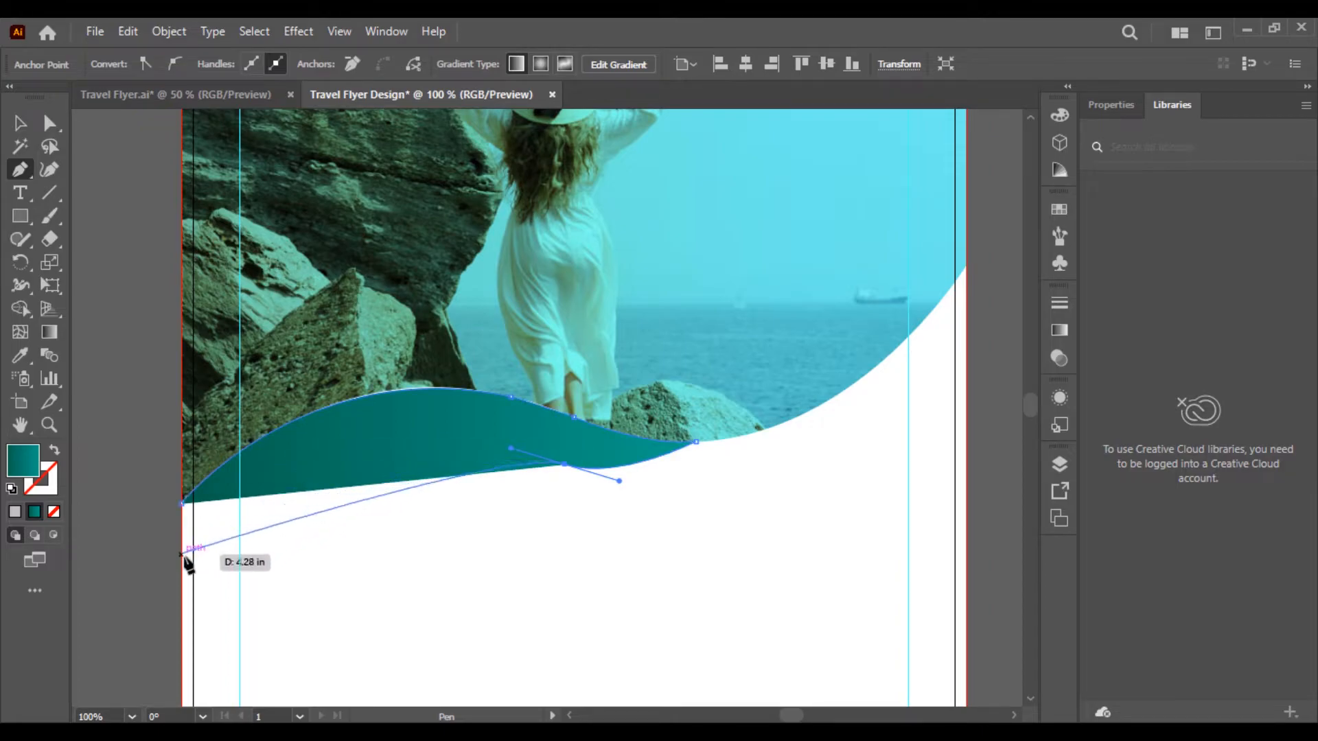
drag(182, 566, 102, 562)
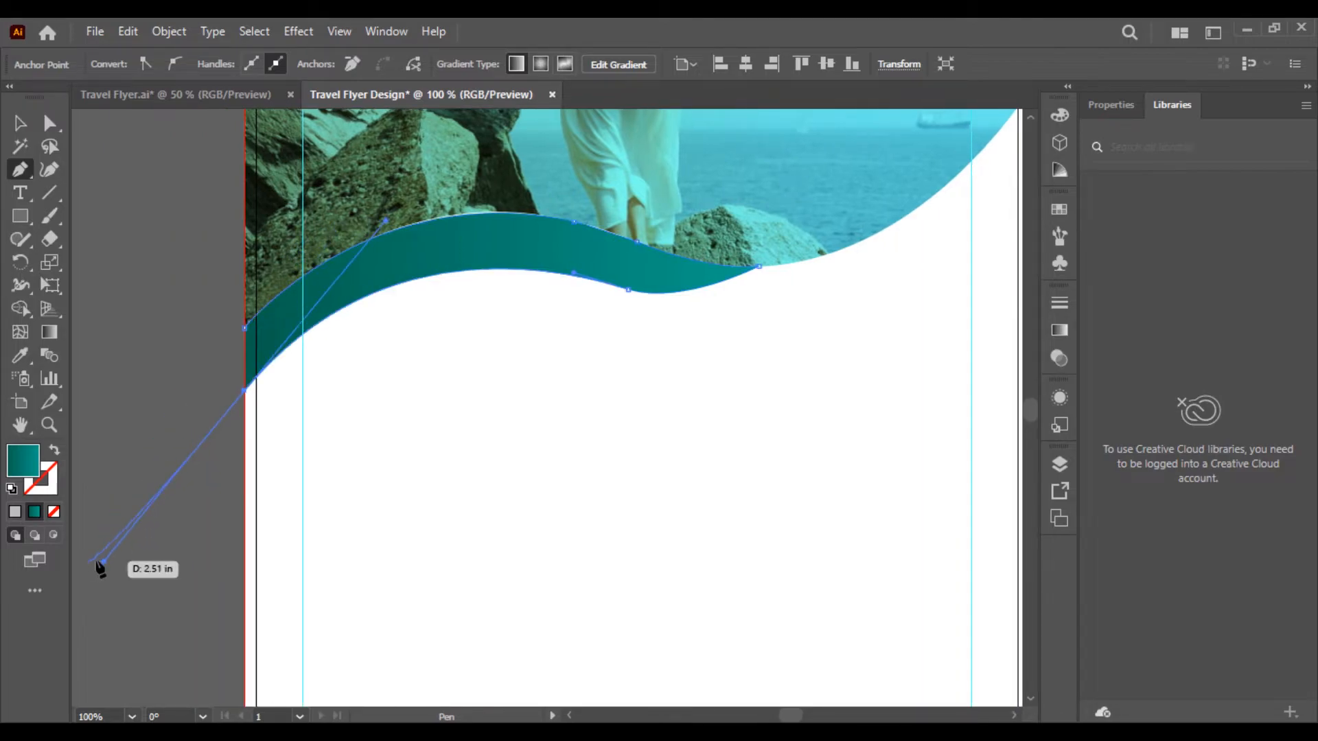
key(space)
drag(394, 365, 389, 475)
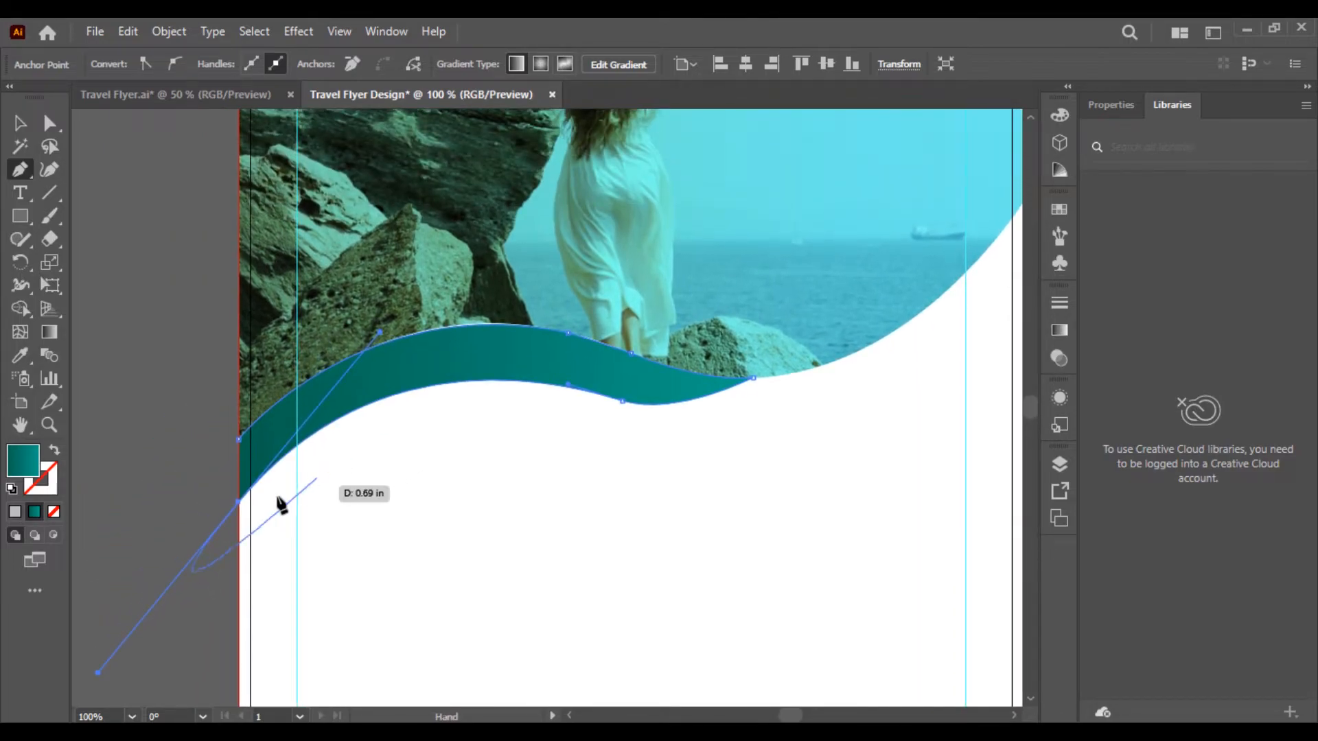
click(238, 503)
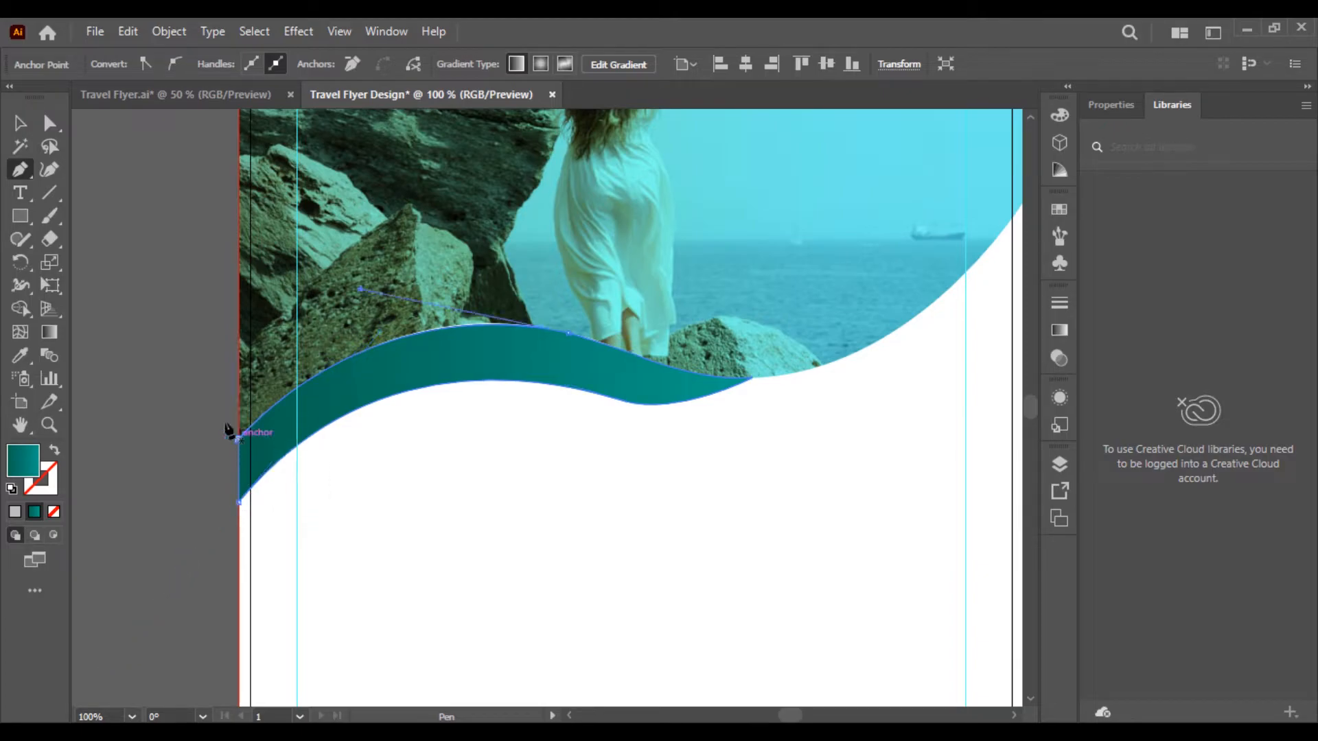
- Move the teal wave ribbon slightly down to leave a thin white gap beneath the photo
click(20, 124)
click(220, 270)
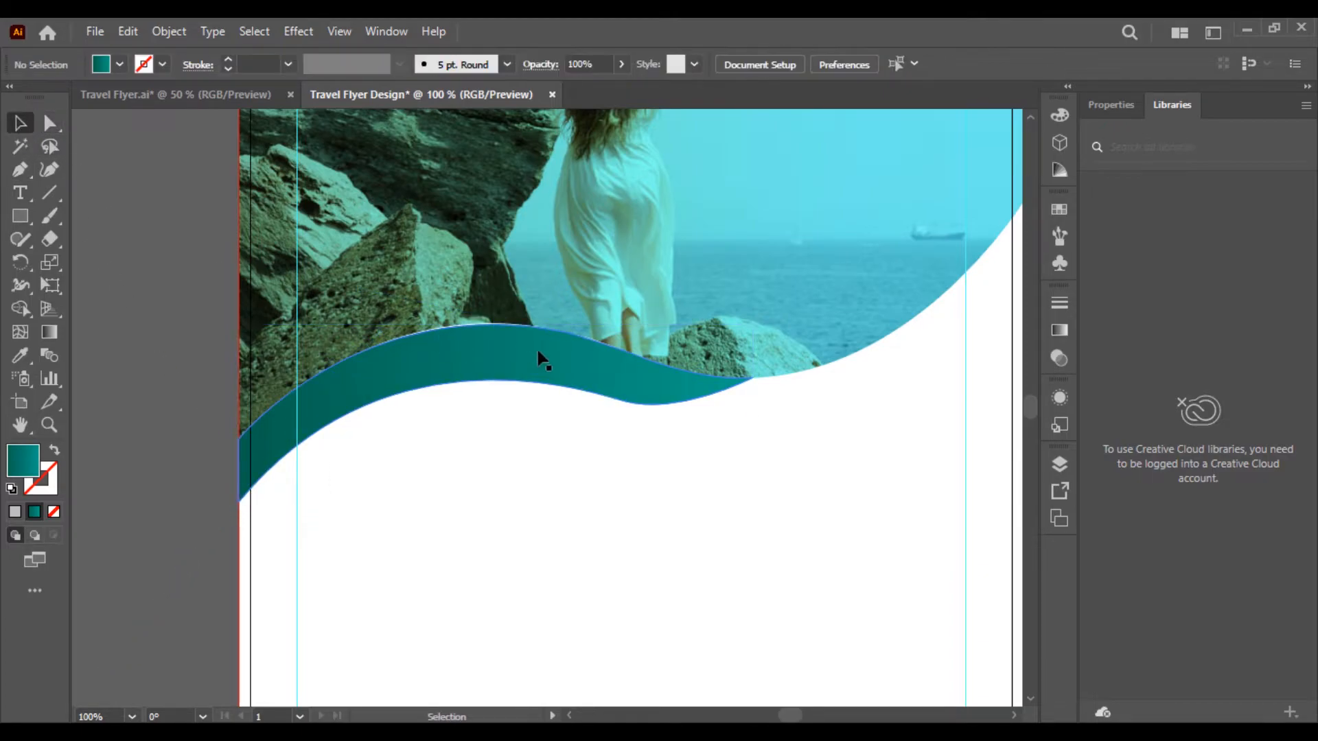
drag(538, 359, 542, 397)
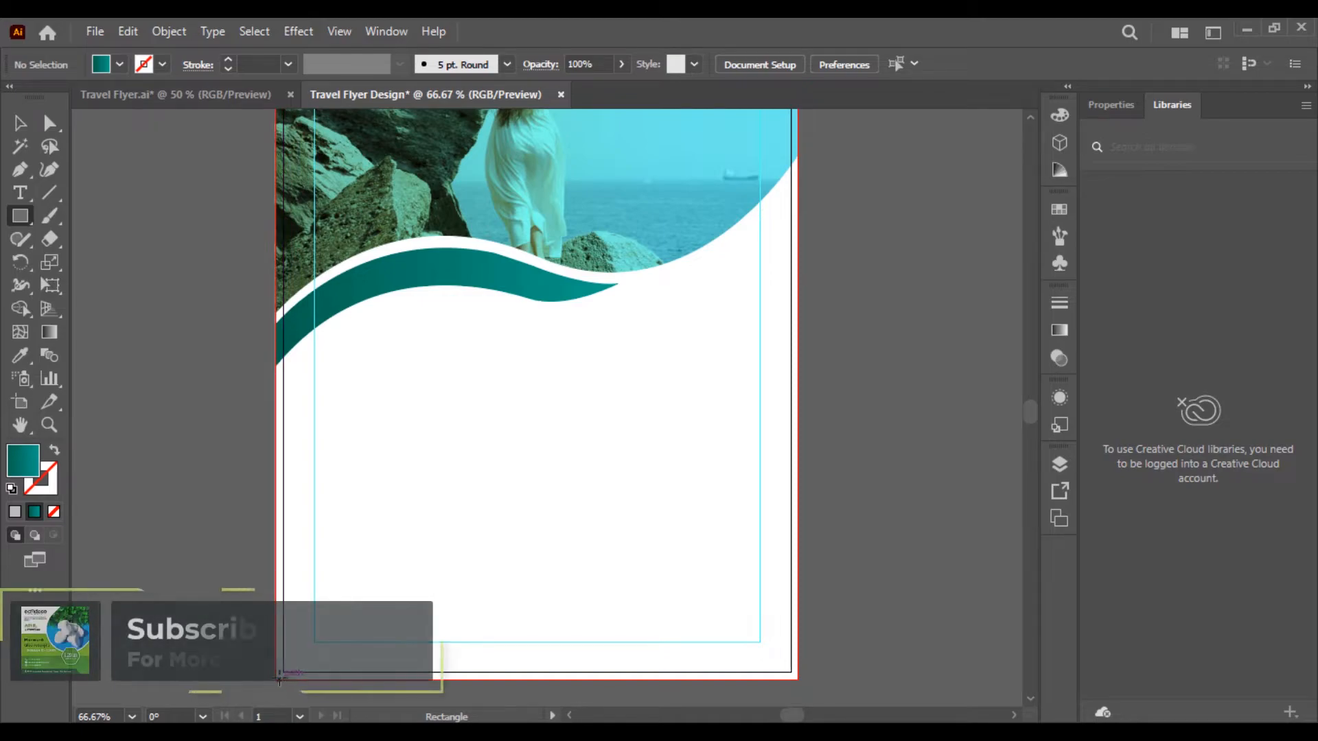
- Draw a teal footer rectangle across the page's bottom between the bleed edges and run its gradient vertically, dark at the top
drag(277, 681, 798, 589)
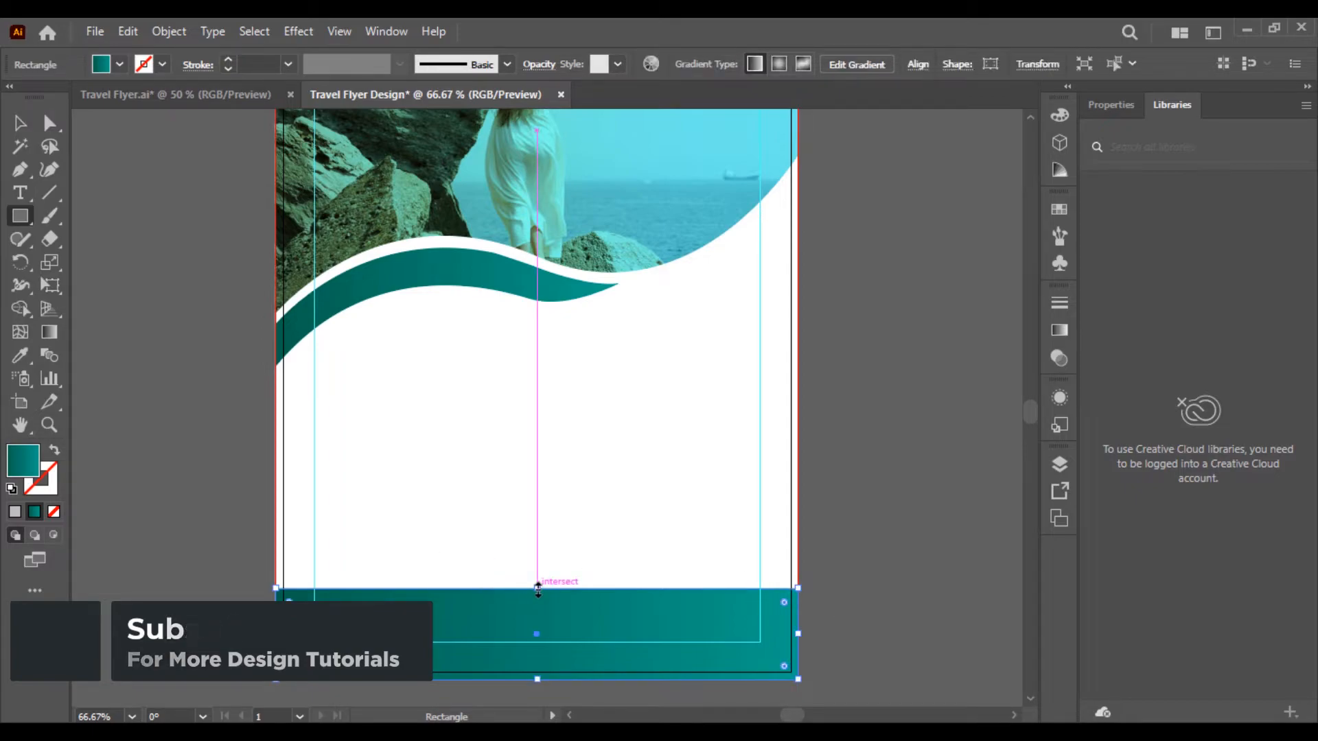
drag(538, 585, 537, 586)
key(g)
drag(537, 574, 537, 698)
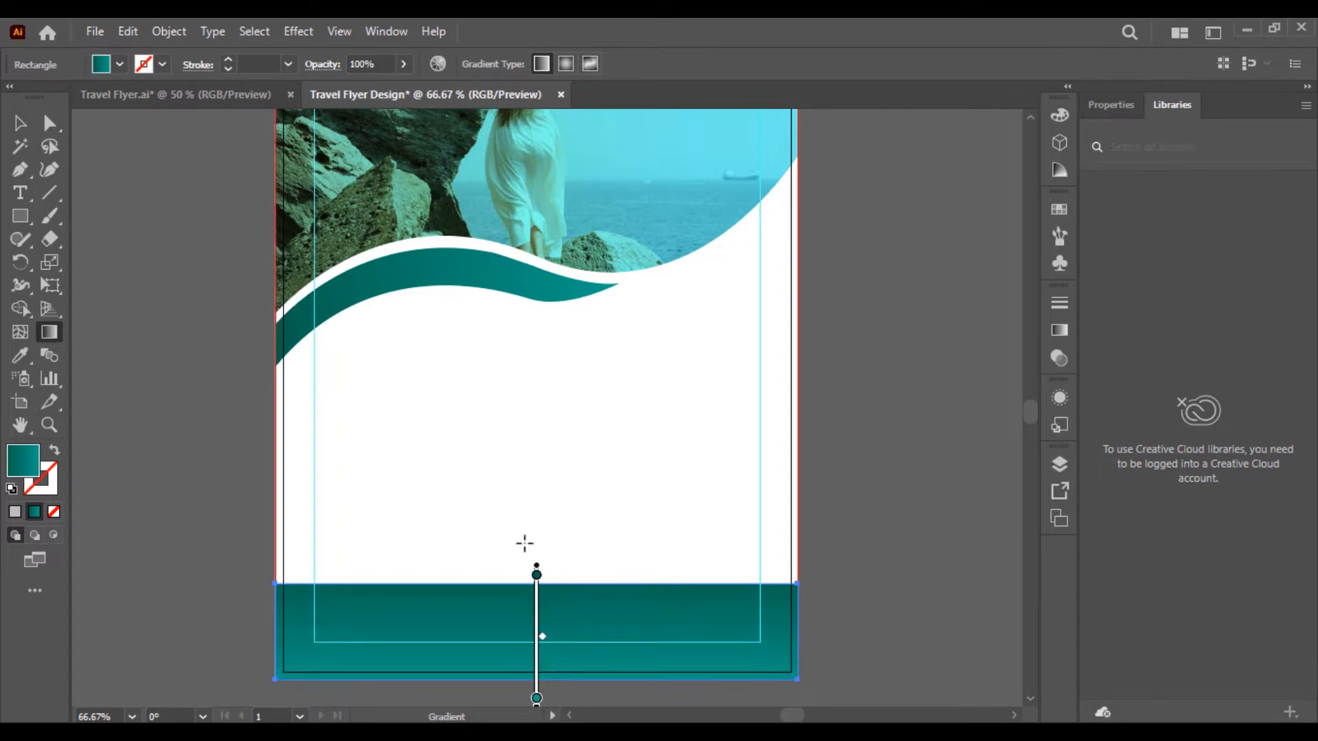
drag(536, 542, 536, 679)
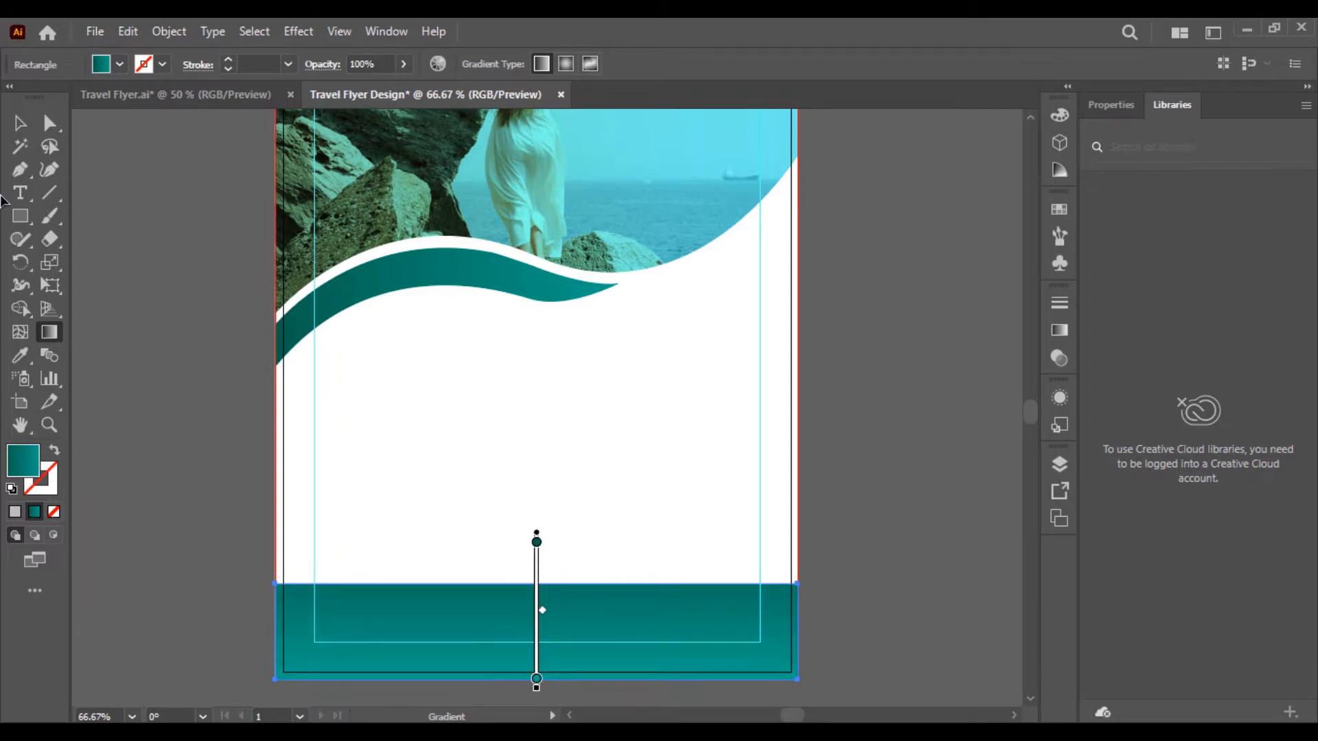
click(20, 123)
click(213, 285)
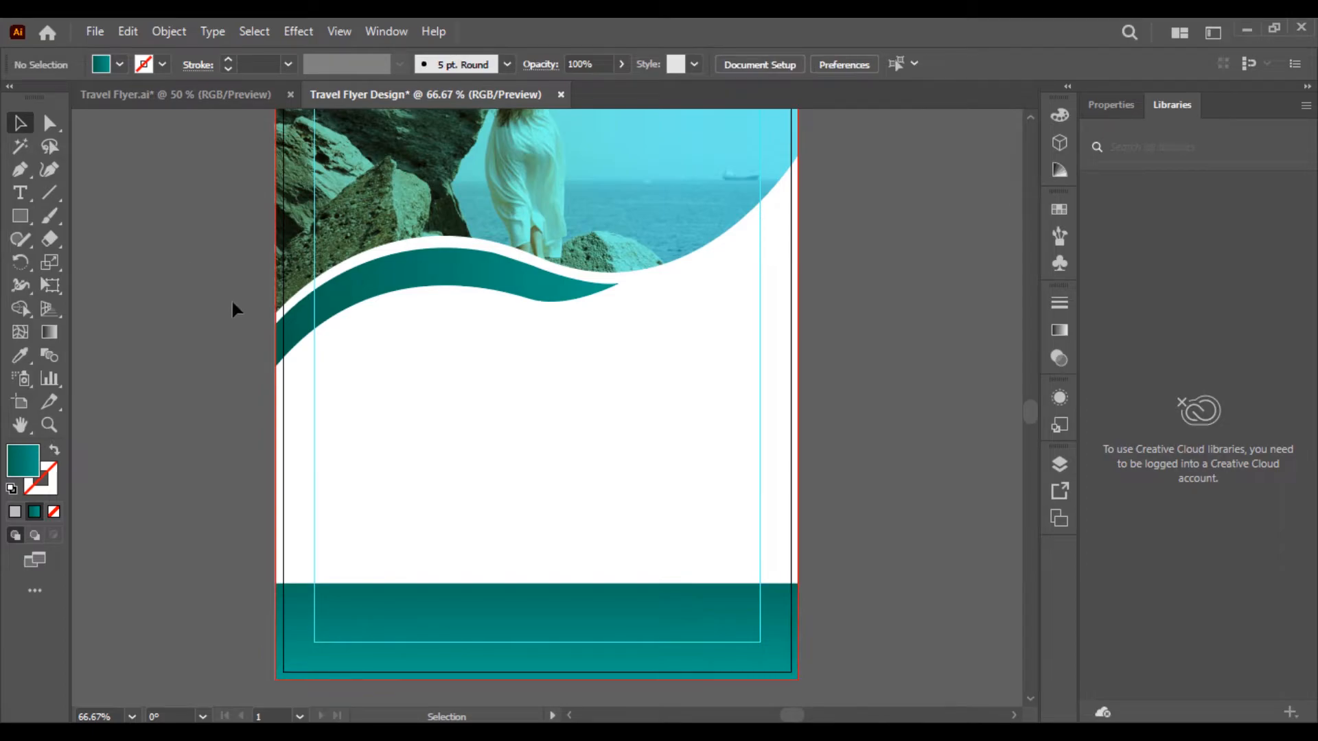
- Add the point text "Travel" on the rocks in the header photo
scroll(243, 313, up, 5)
key(ctrl+plus)
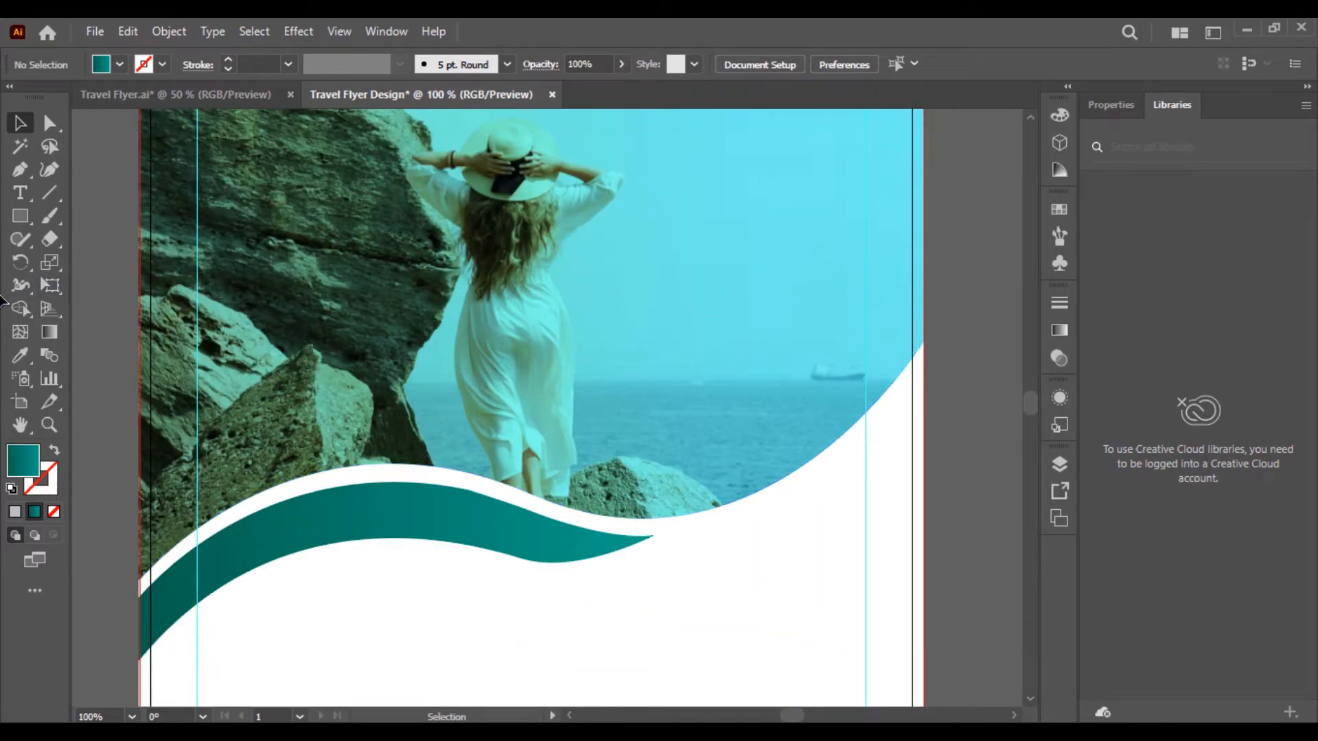
click(21, 193)
click(320, 300)
text(Travel)
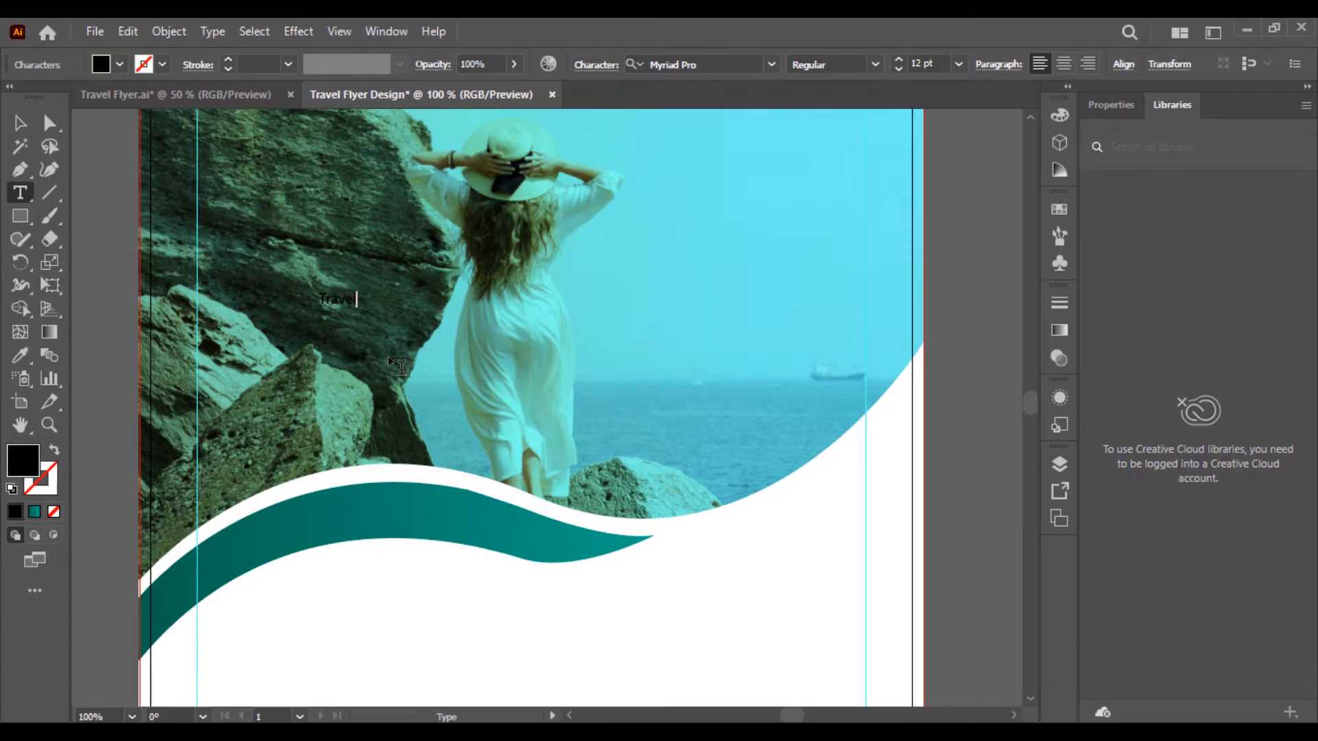
- Colour the "Travel" text white and set its font to Blacksword
key(ctrl+a)
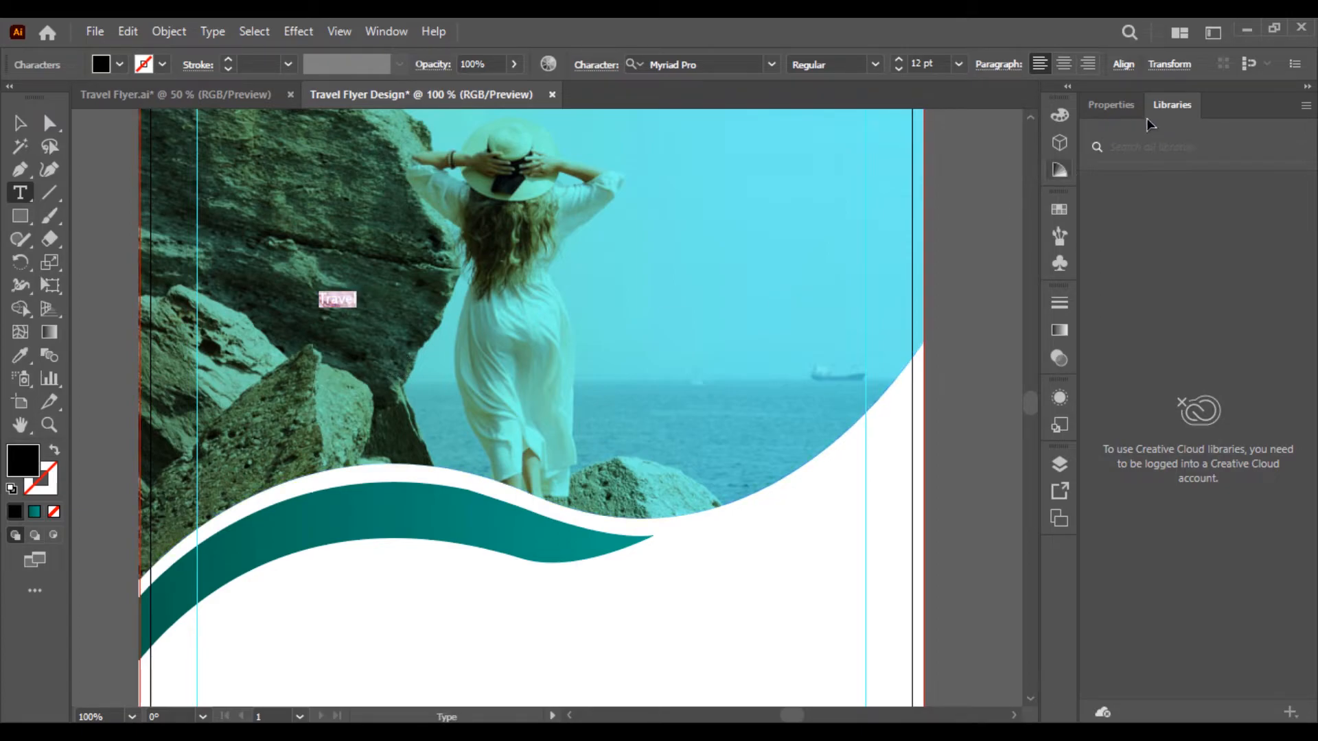
click(119, 64)
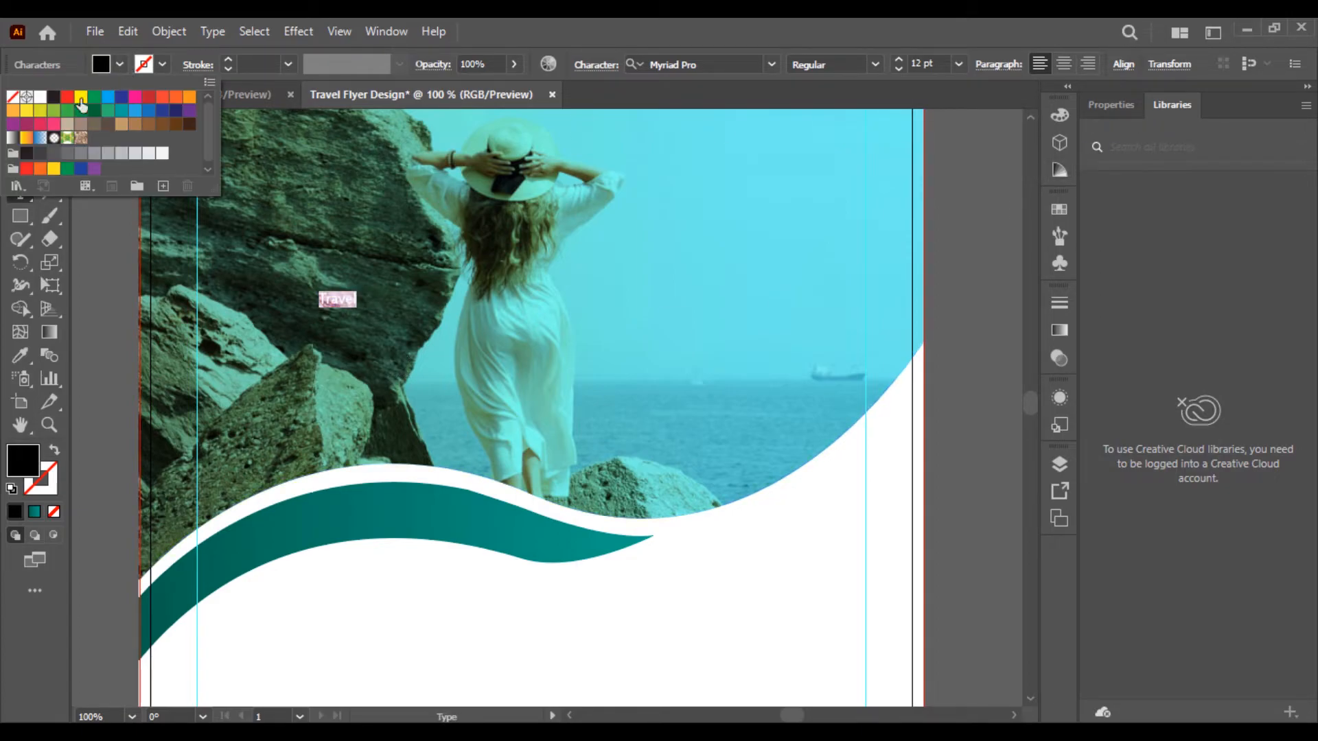
click(41, 97)
click(764, 27)
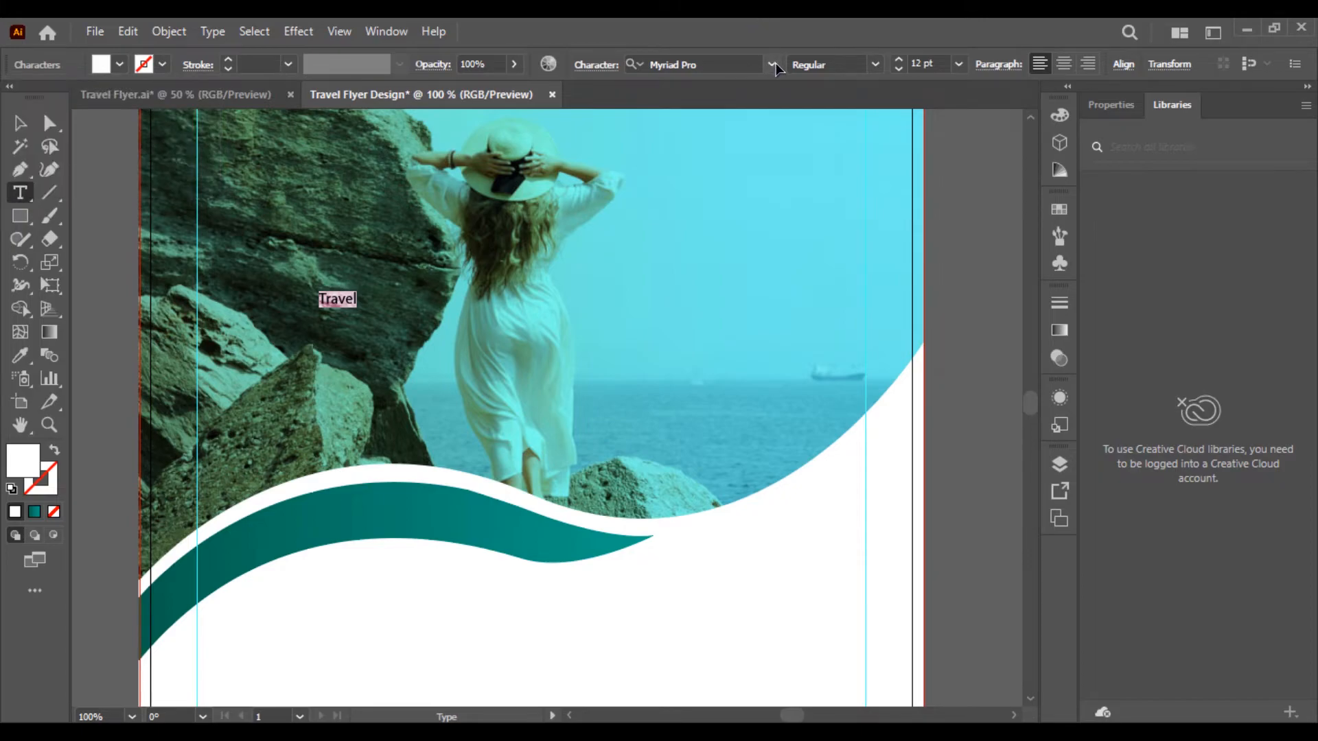
click(773, 65)
click(804, 309)
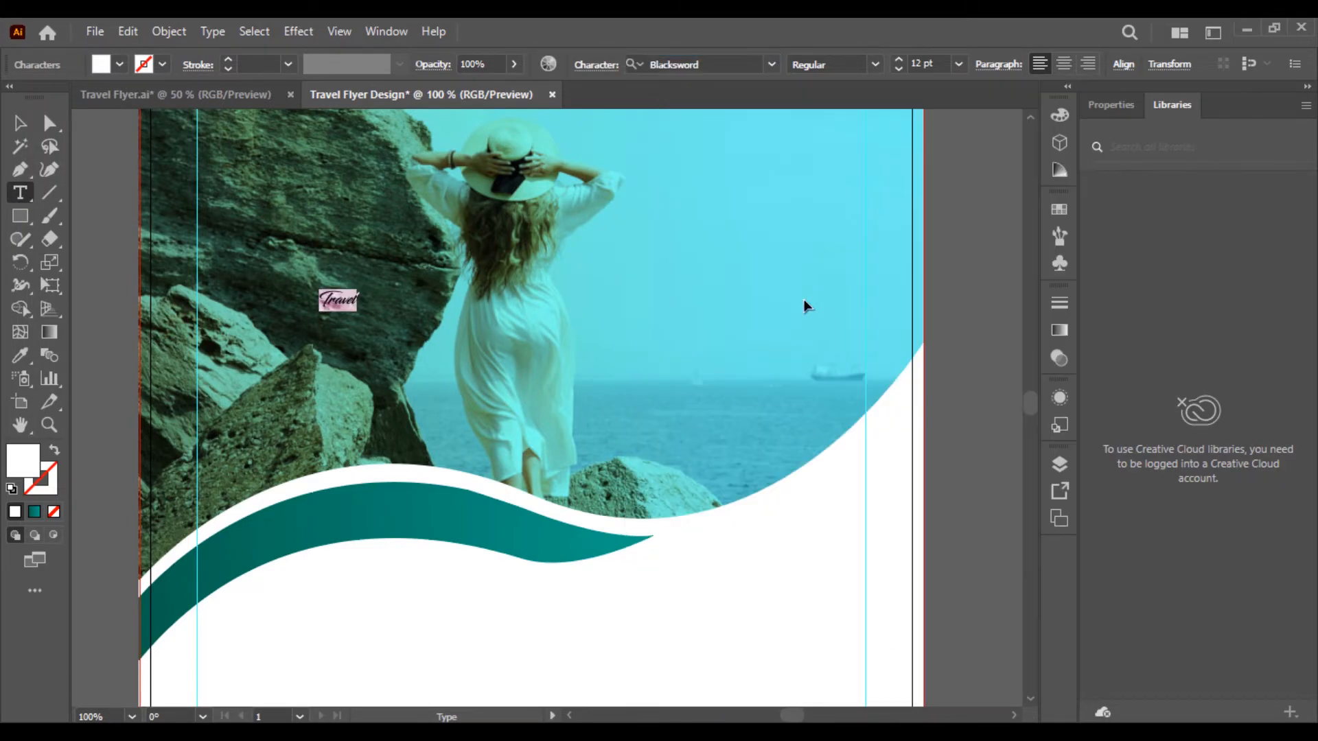
- Enlarge the "Travel" text proportionally to about 118 pt and place it at the left margin guide, just above the photo's wave edge
click(20, 123)
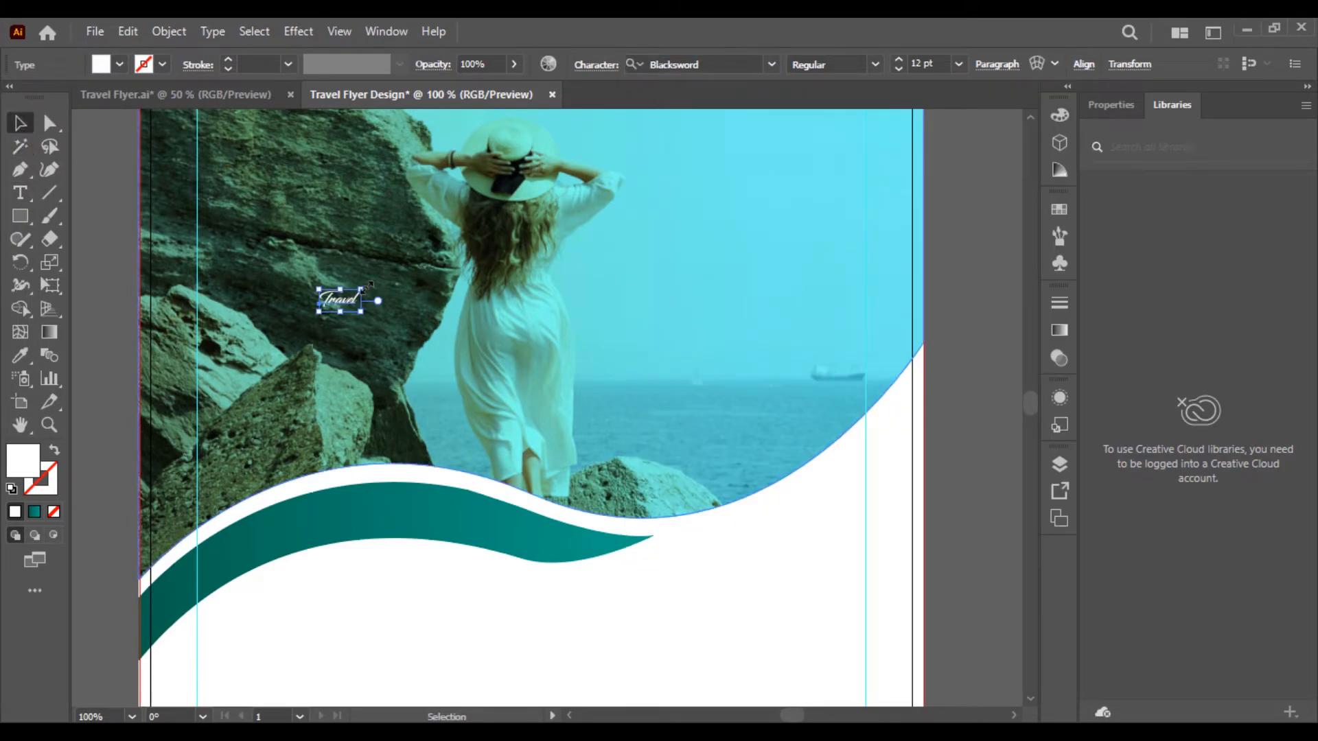
drag(366, 288, 766, 185)
drag(455, 244, 357, 365)
drag(493, 287, 776, 203)
drag(522, 315, 484, 341)
scroll(449, 199, up, 4)
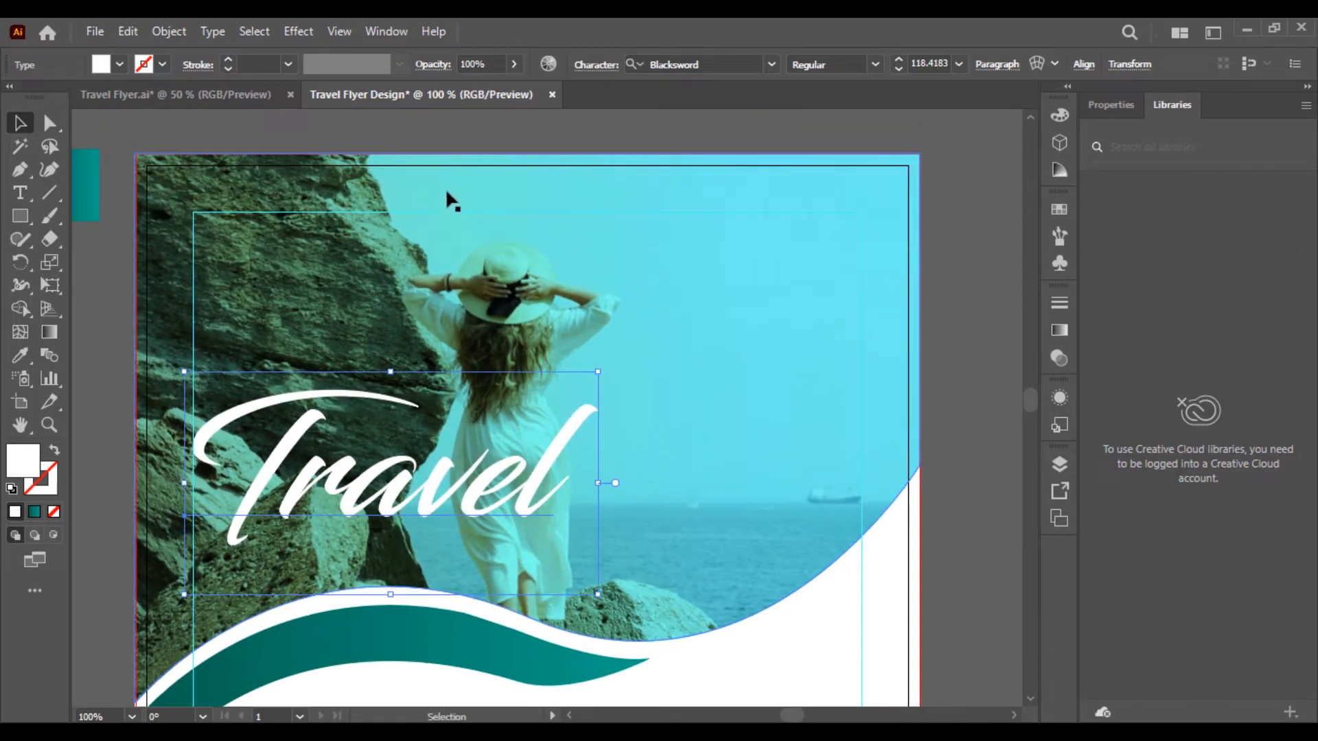
click(462, 126)
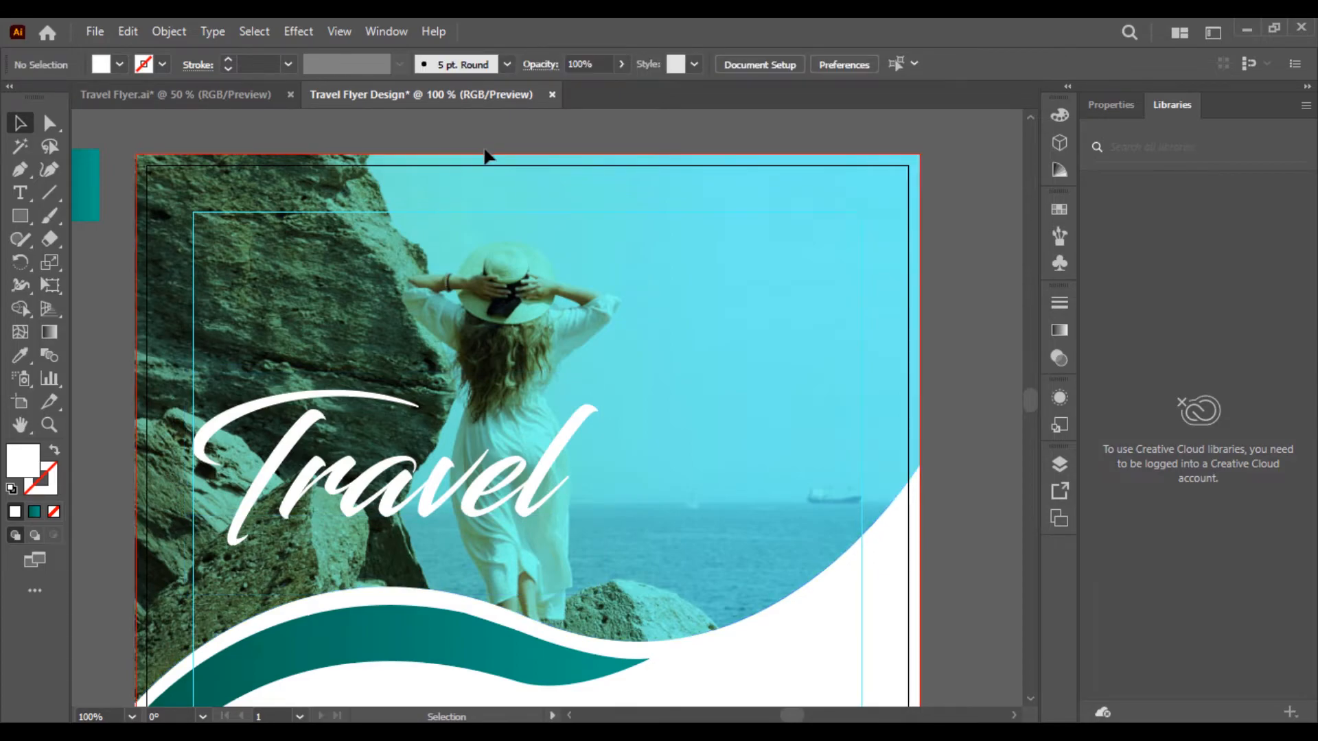
key(t)
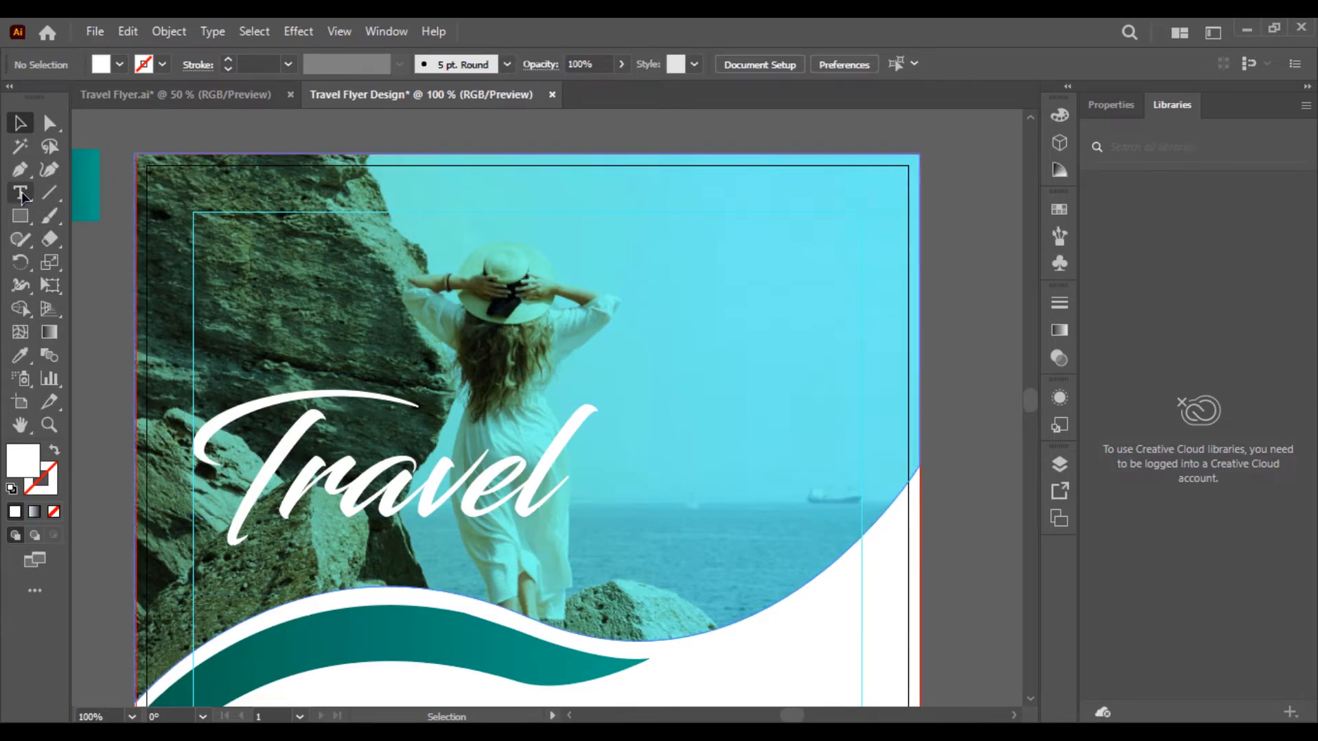
click(311, 559)
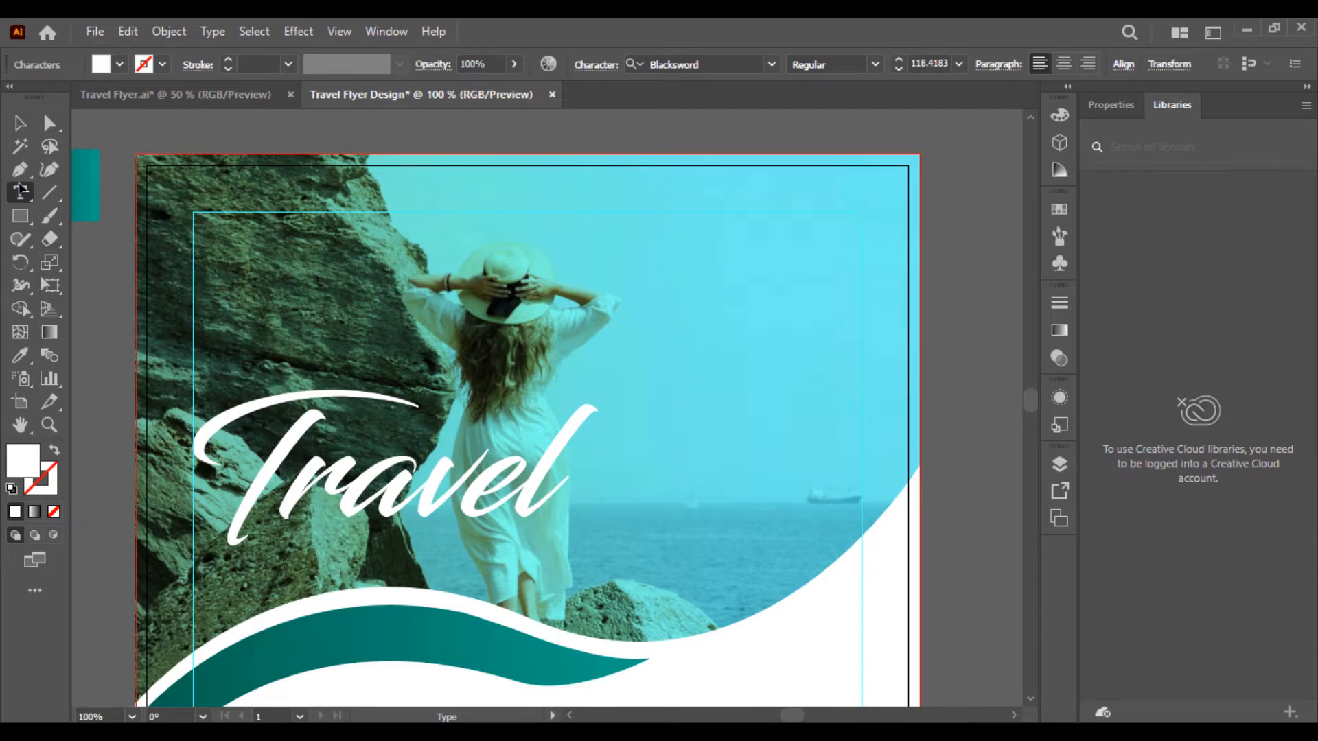
click(20, 123)
- Add the uppercase point text "EXPLORE THE WORLD" on the rocks above the "Travel" title
click(20, 193)
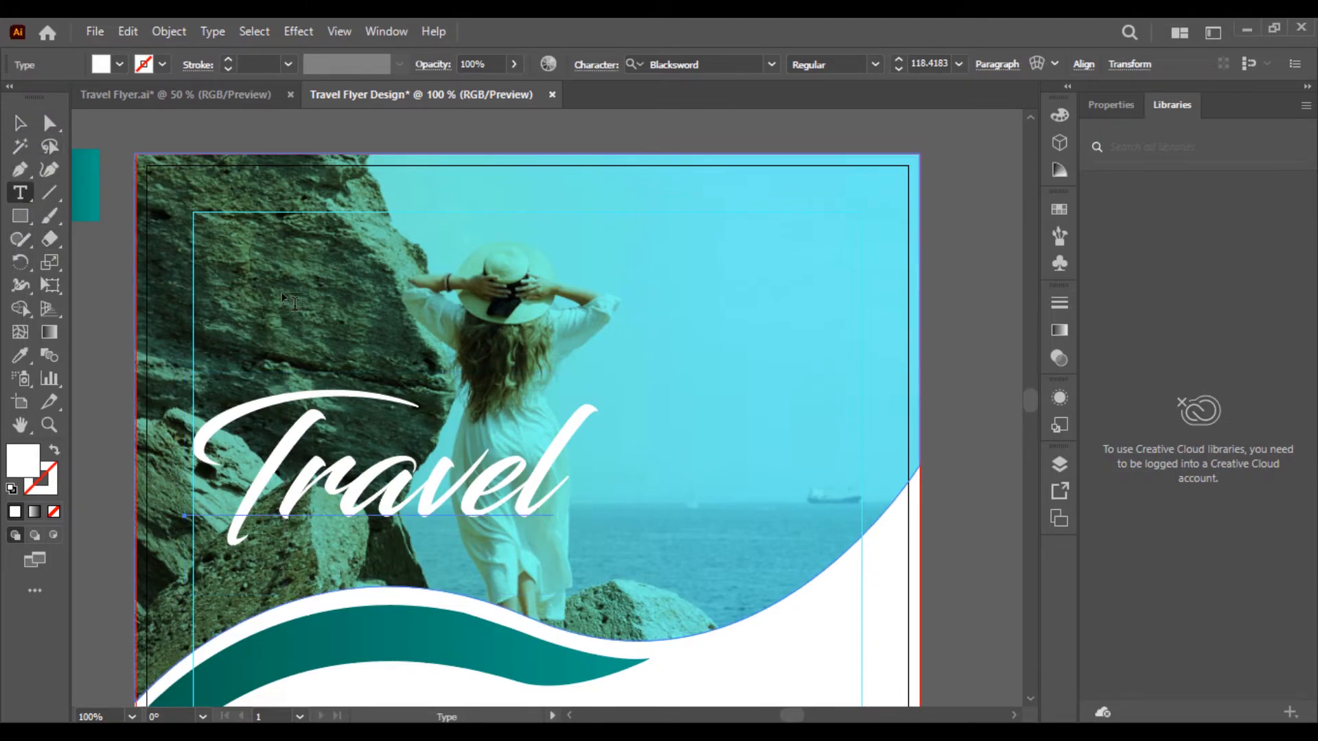
click(284, 294)
text(d)
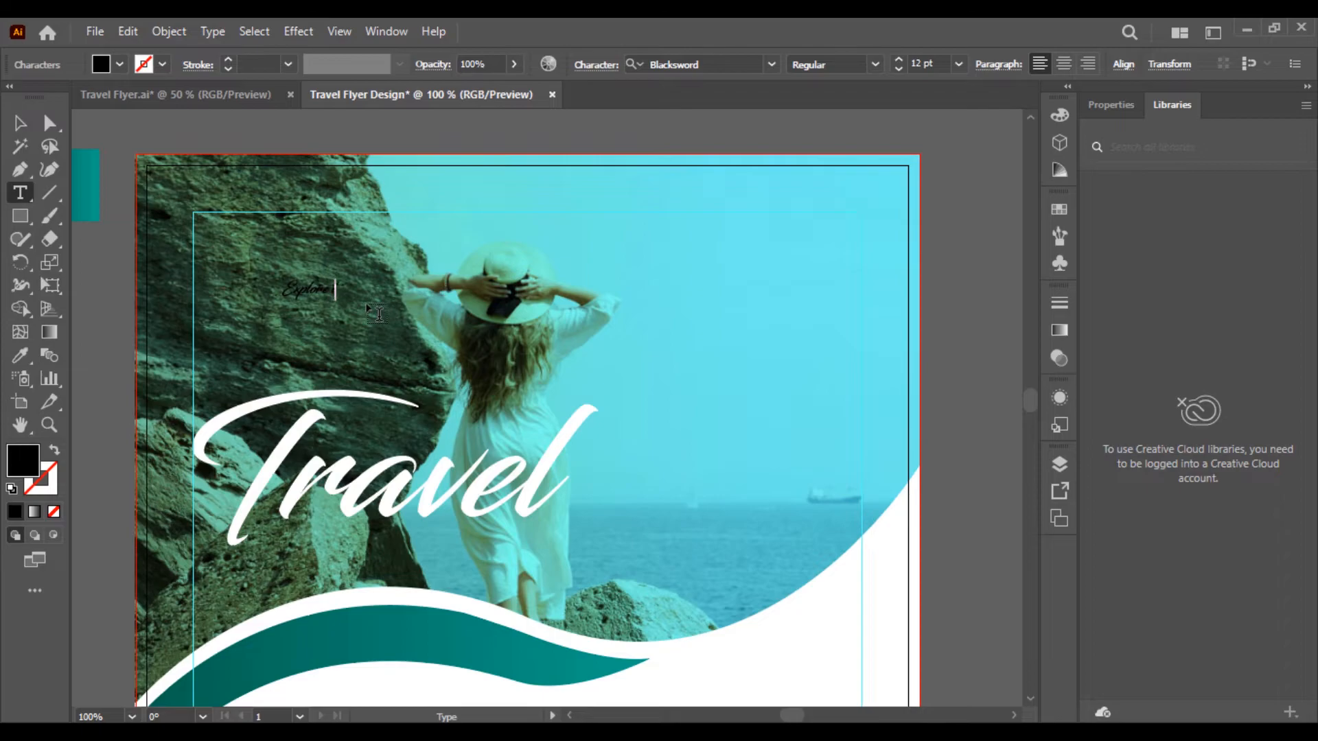
key(BackSpace)
key(BackSpace)
key(BackSpace)
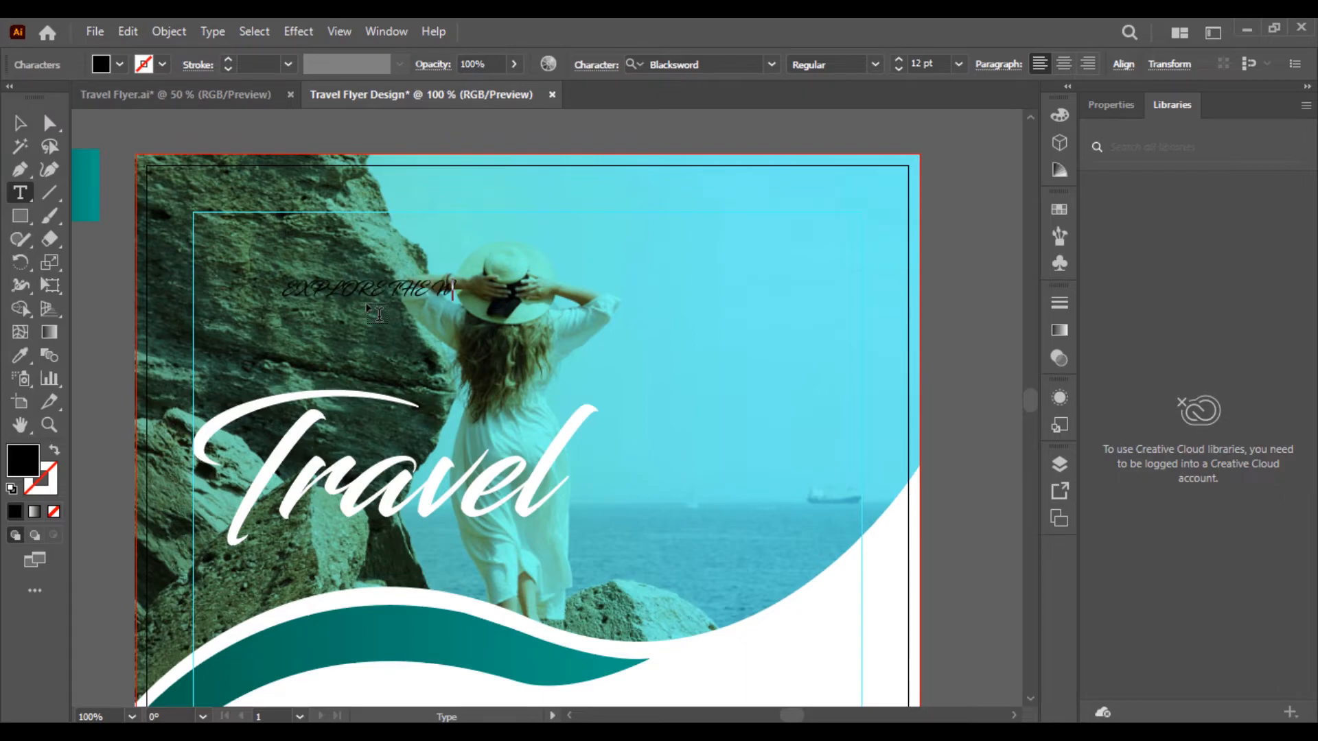
- Set the font of the "EXPLORE THE WORLD" tagline to Nexa Bold
key(ctrl+a)
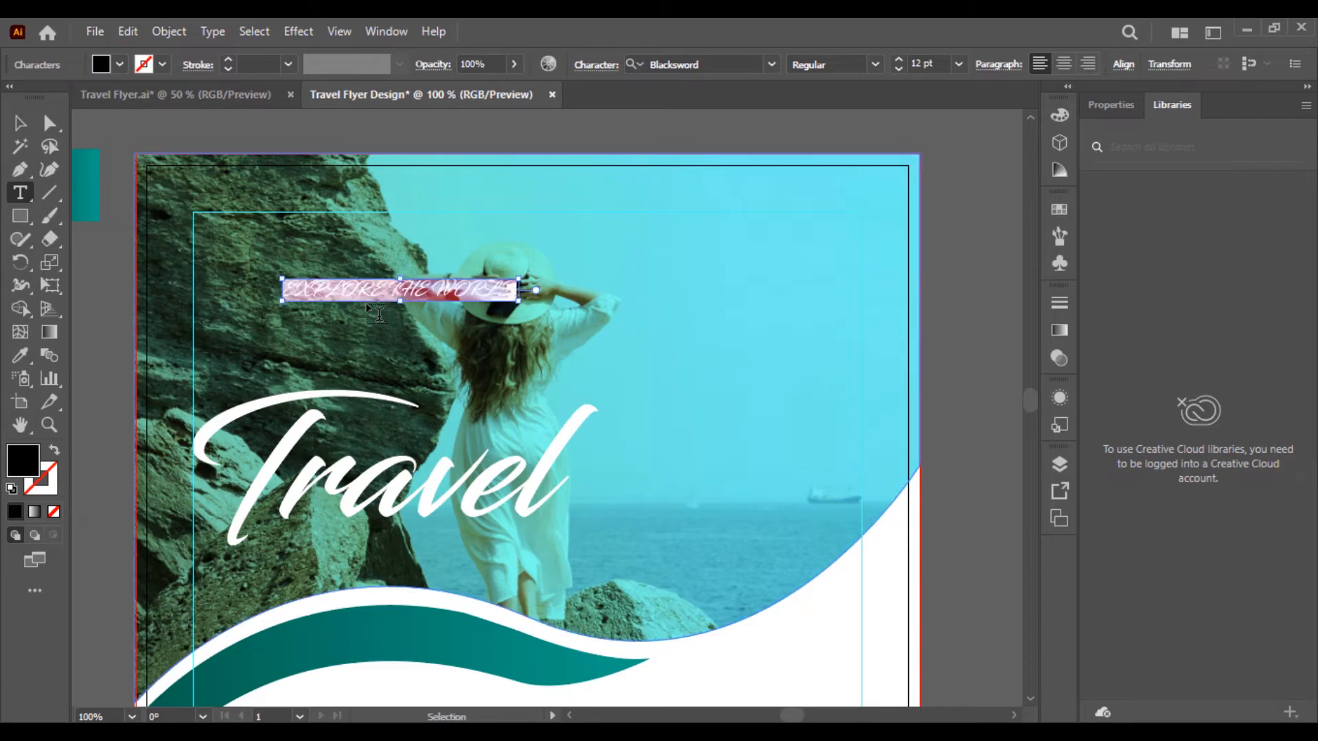
click(687, 66)
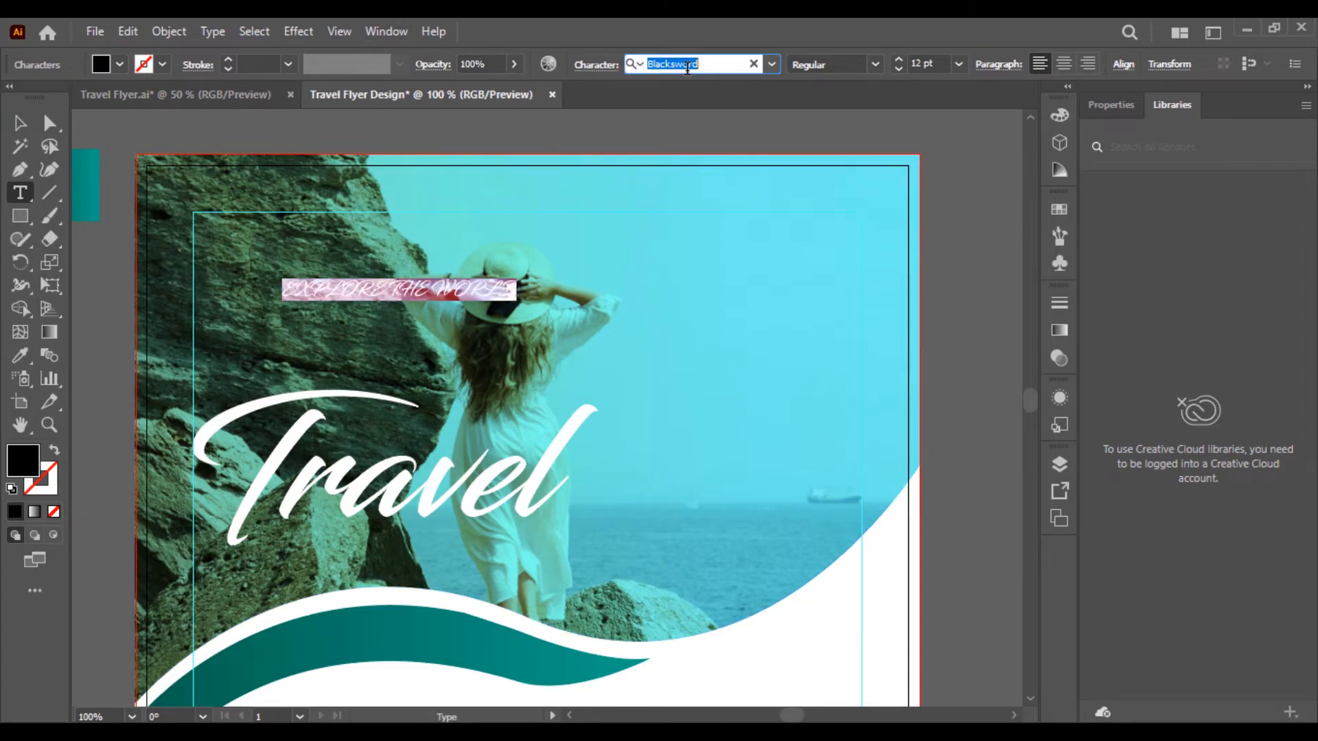
text(NEXA)
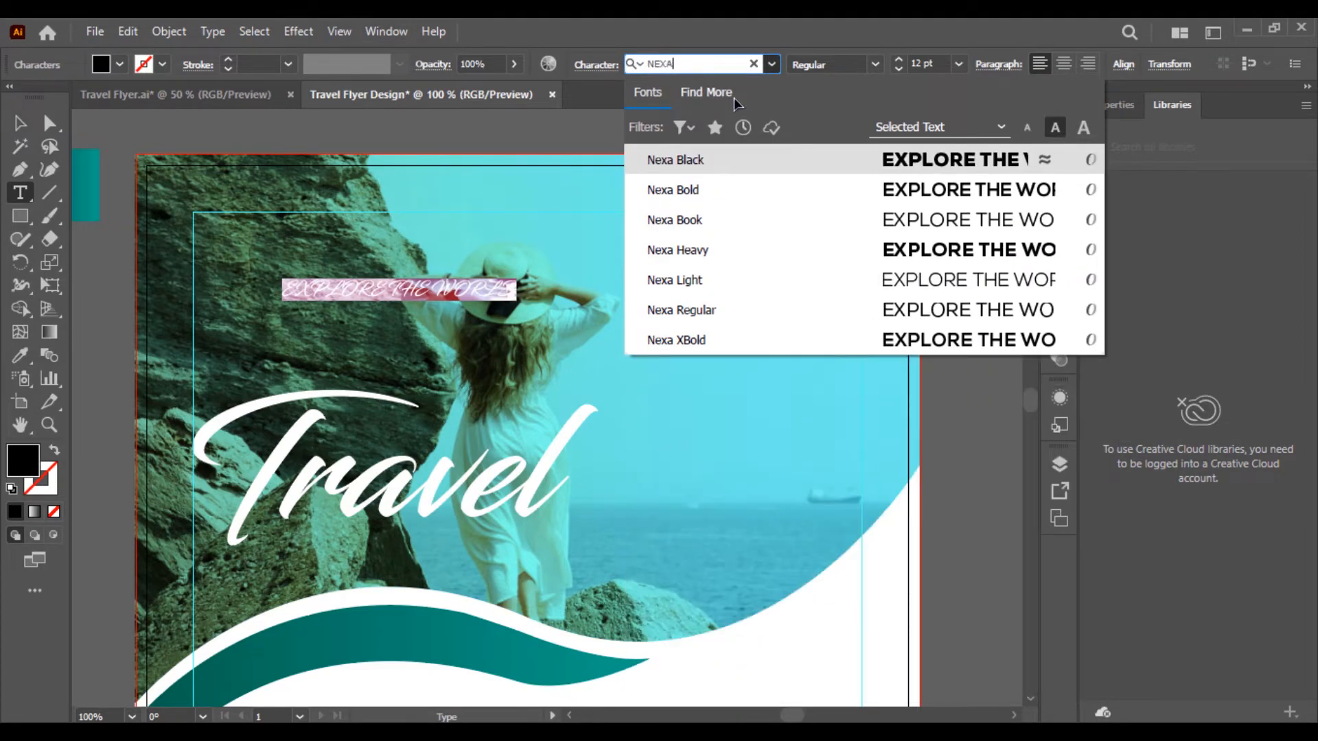
click(835, 190)
key(Escape)
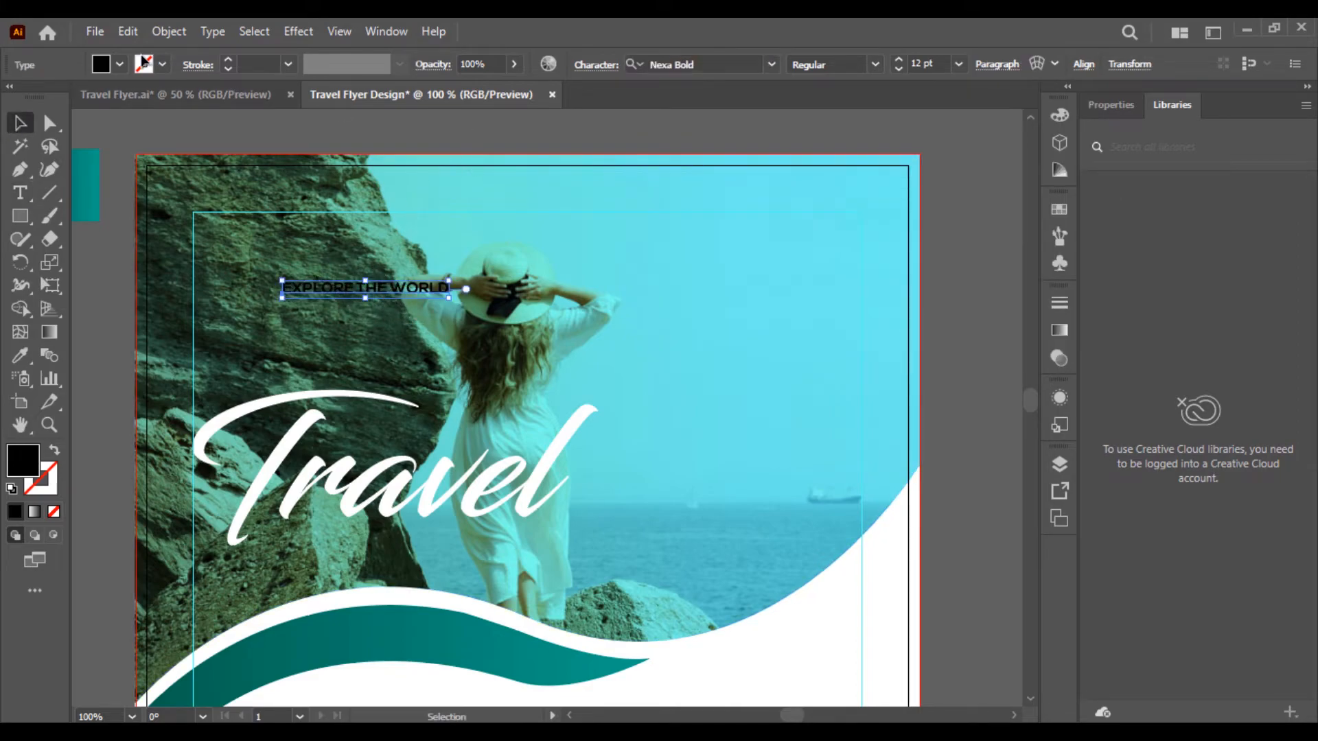
- Colour the "EXPLORE THE WORLD" tagline white, enlarge it to about 22.75 pt and place it directly beneath the "Travel" title
click(104, 68)
click(41, 97)
drag(449, 298, 600, 313)
drag(446, 292, 427, 537)
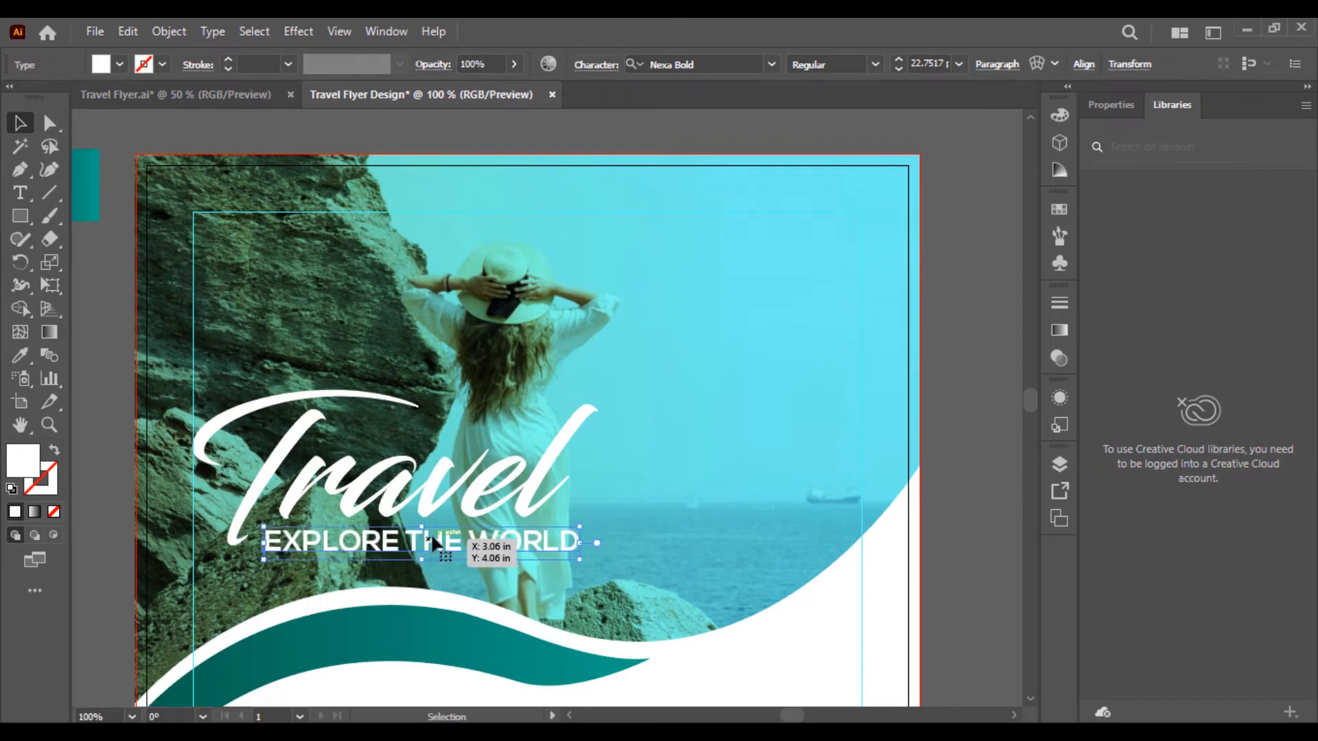
shift+click(458, 505)
click(114, 292)
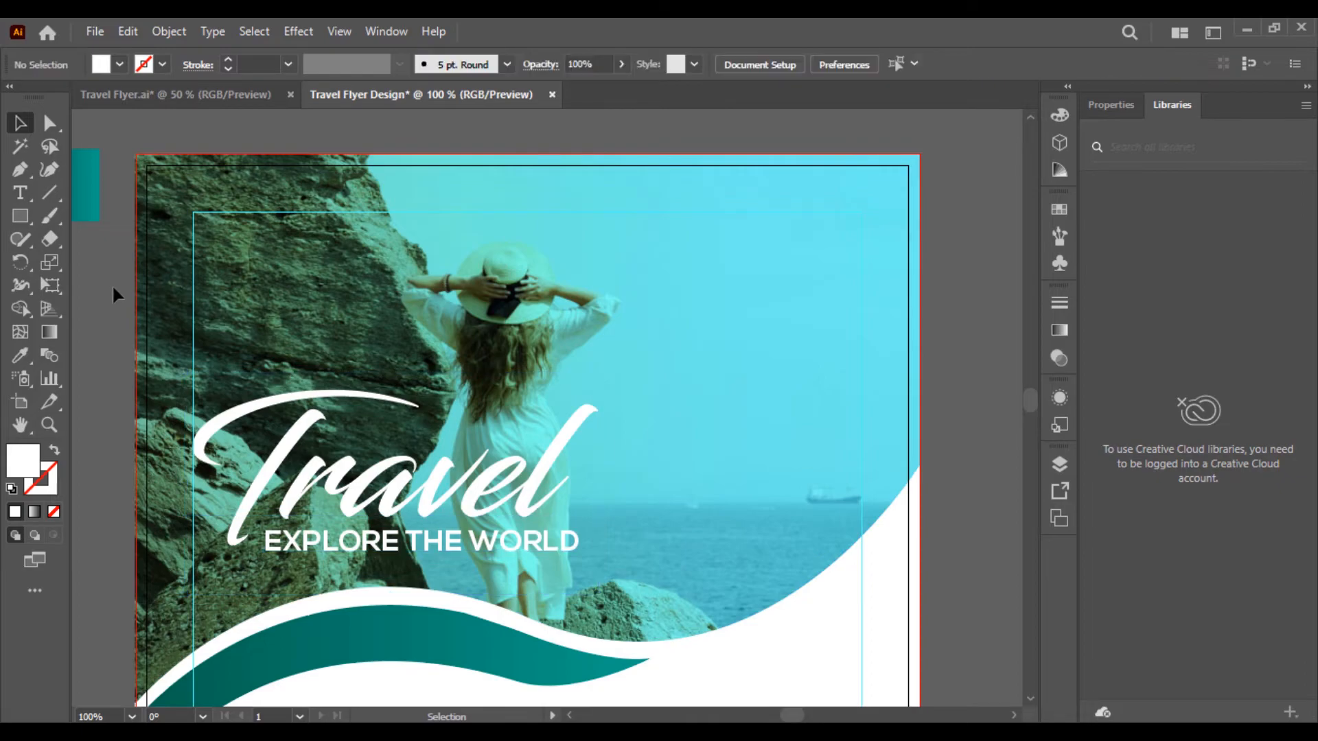
key(ctrl+0)
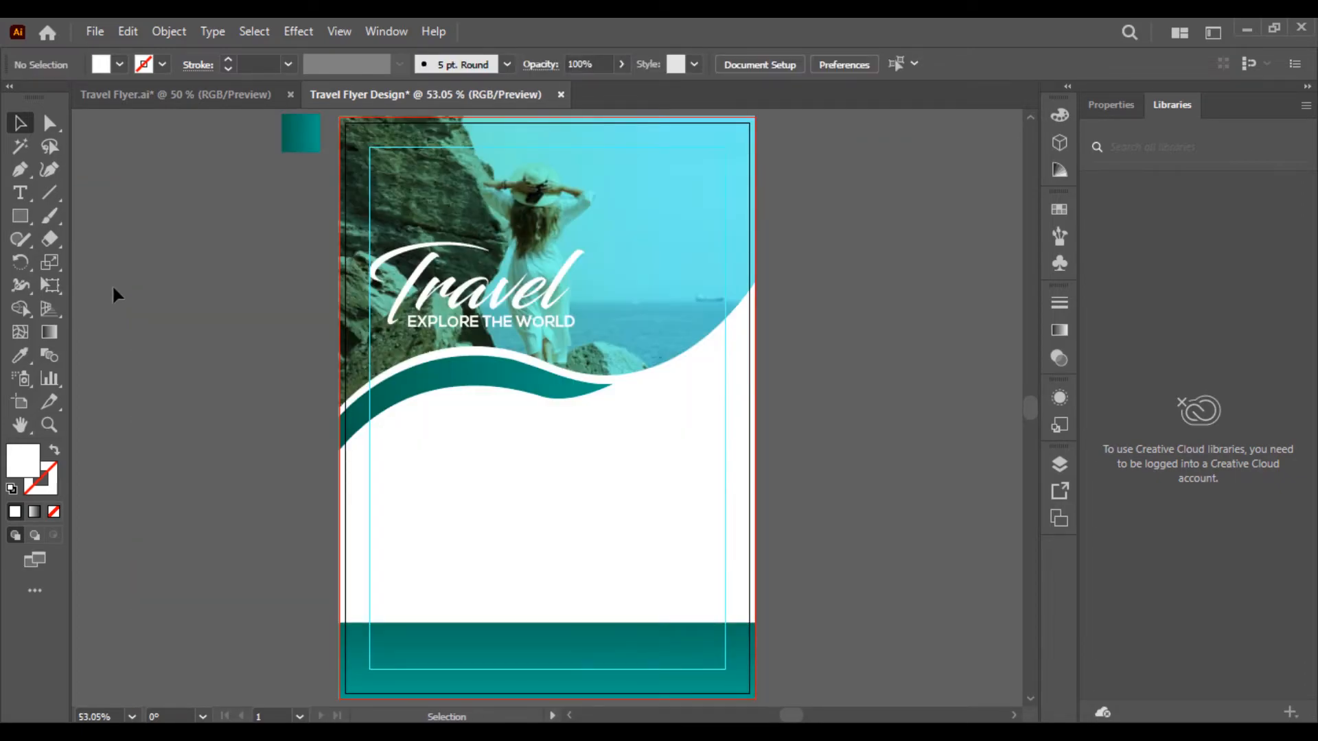
- Draw a white square and place it over the teal footer, snapped to the lower-left corner of the margin guides
key(ctrl+equal)
key(ctrl+equal)
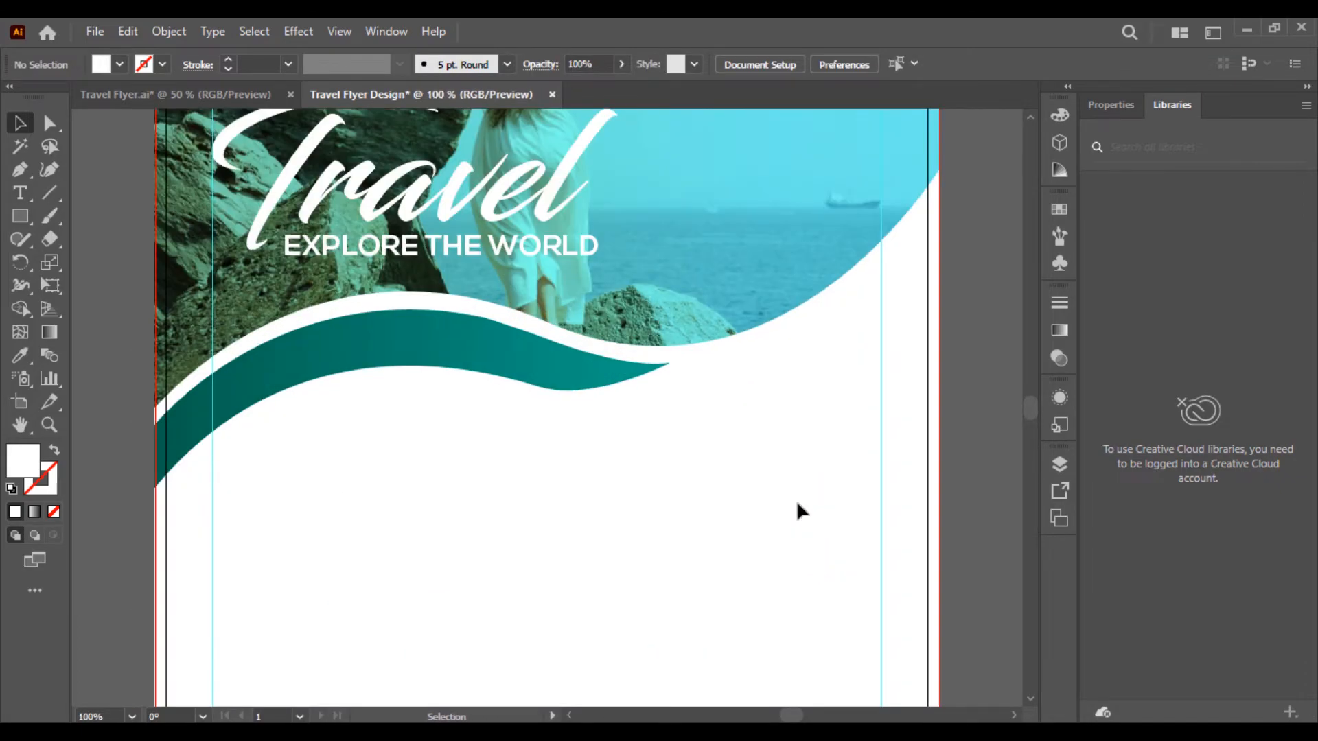
drag(686, 506, 671, 219)
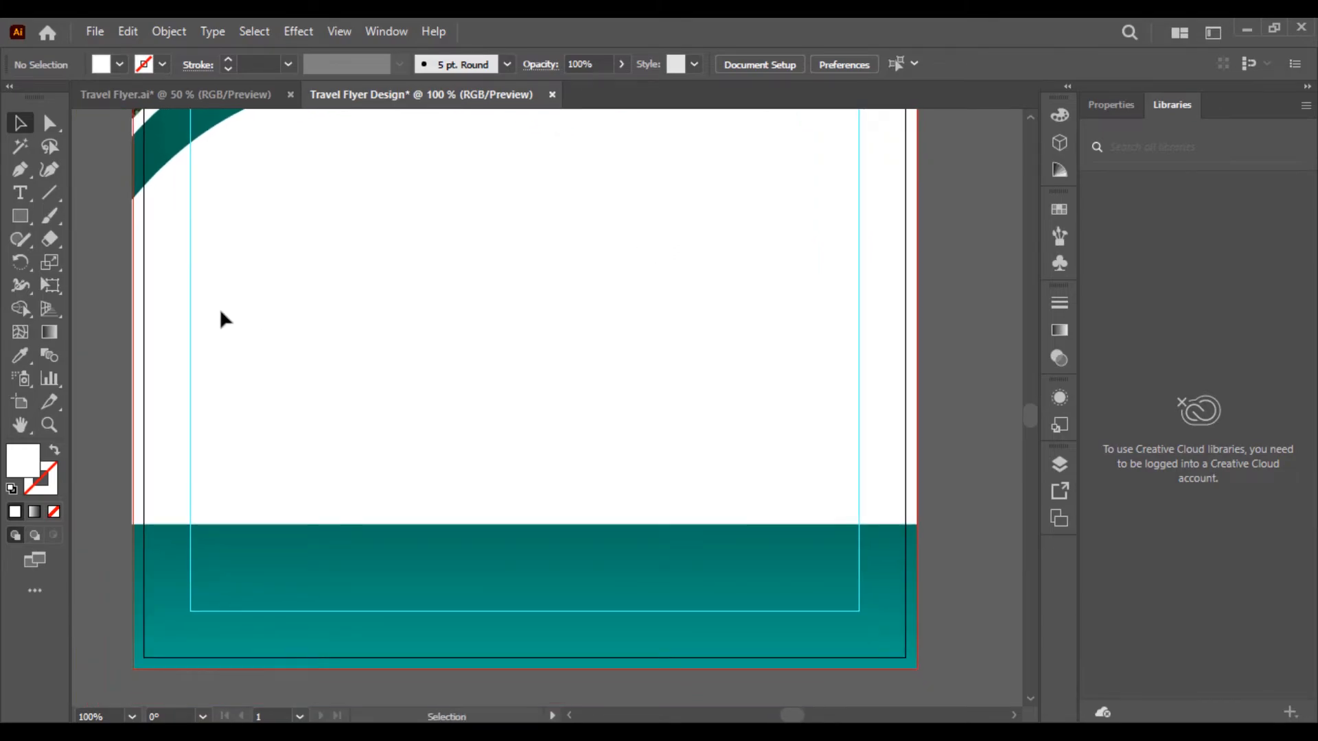
click(20, 217)
drag(326, 301, 442, 416)
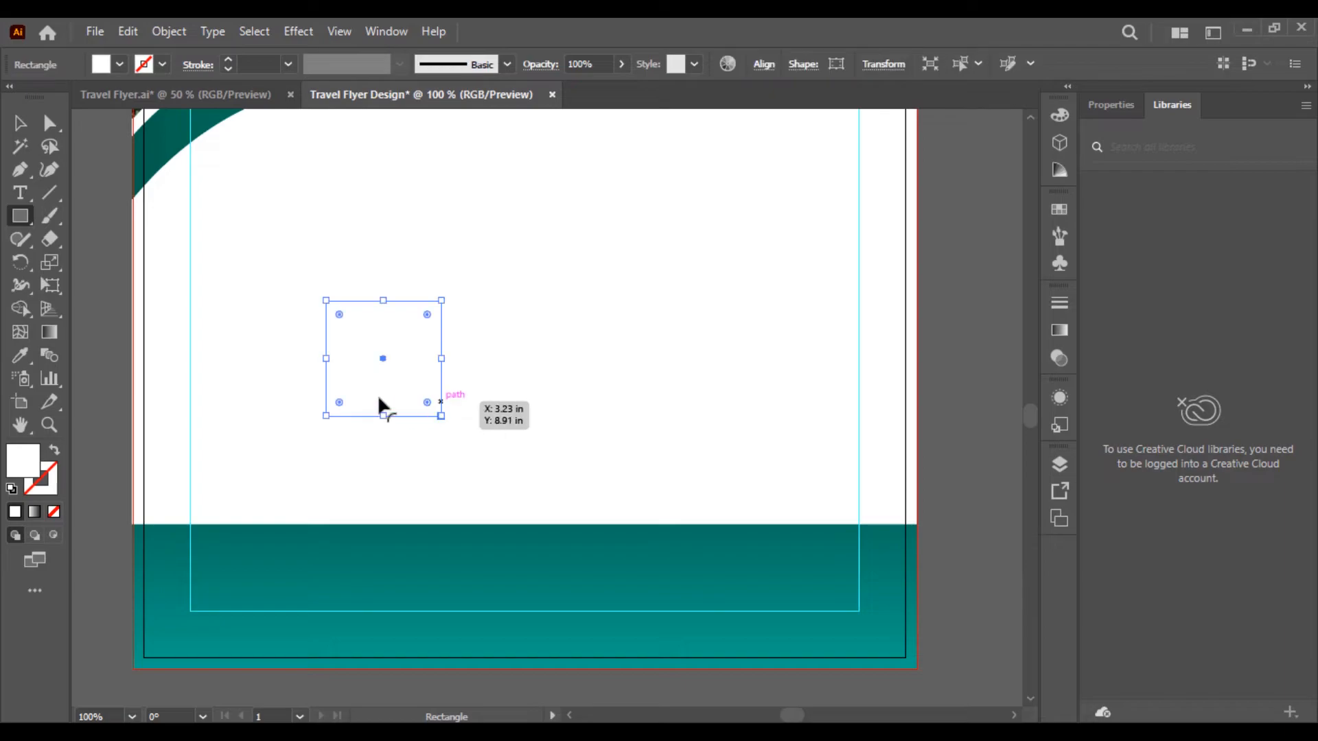
click(19, 125)
drag(396, 343, 263, 567)
click(101, 409)
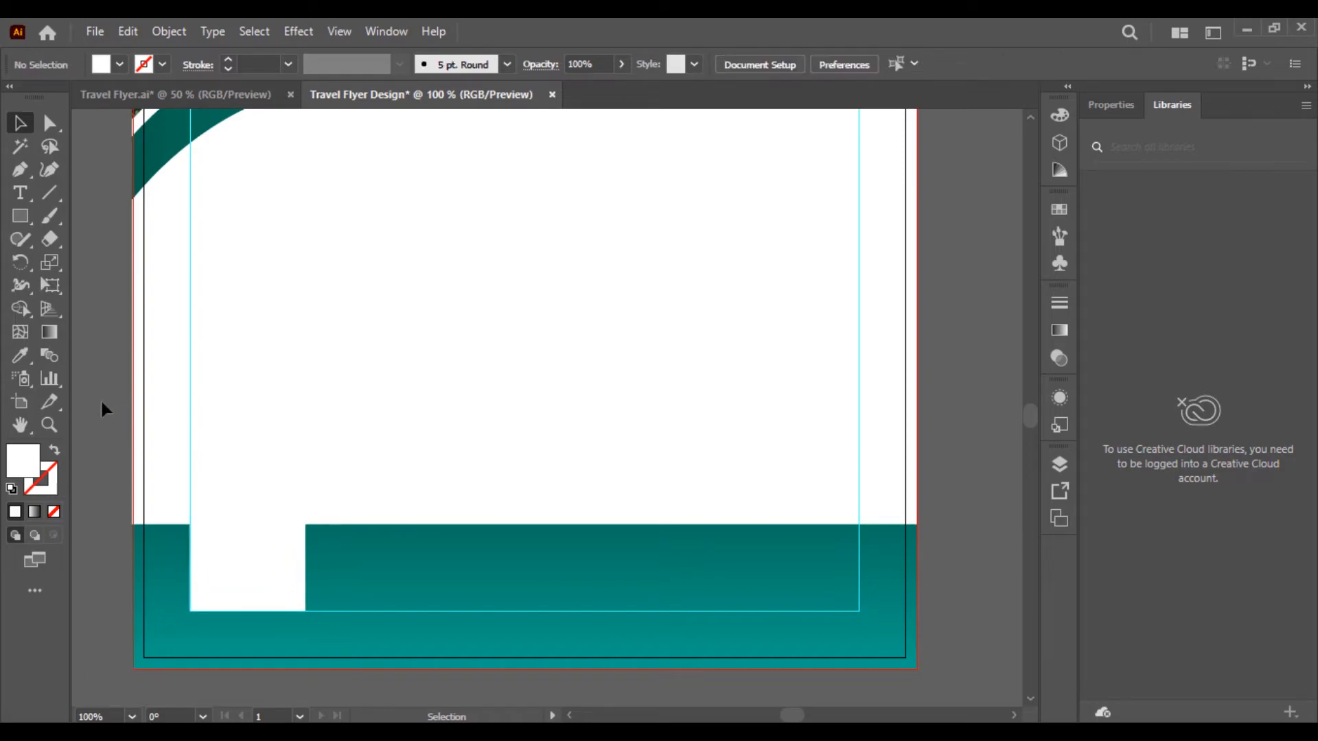
- Paste the QR code, centre it on the white square in the footer and enlarge it to nearly fill the square
key(ctrl+v)
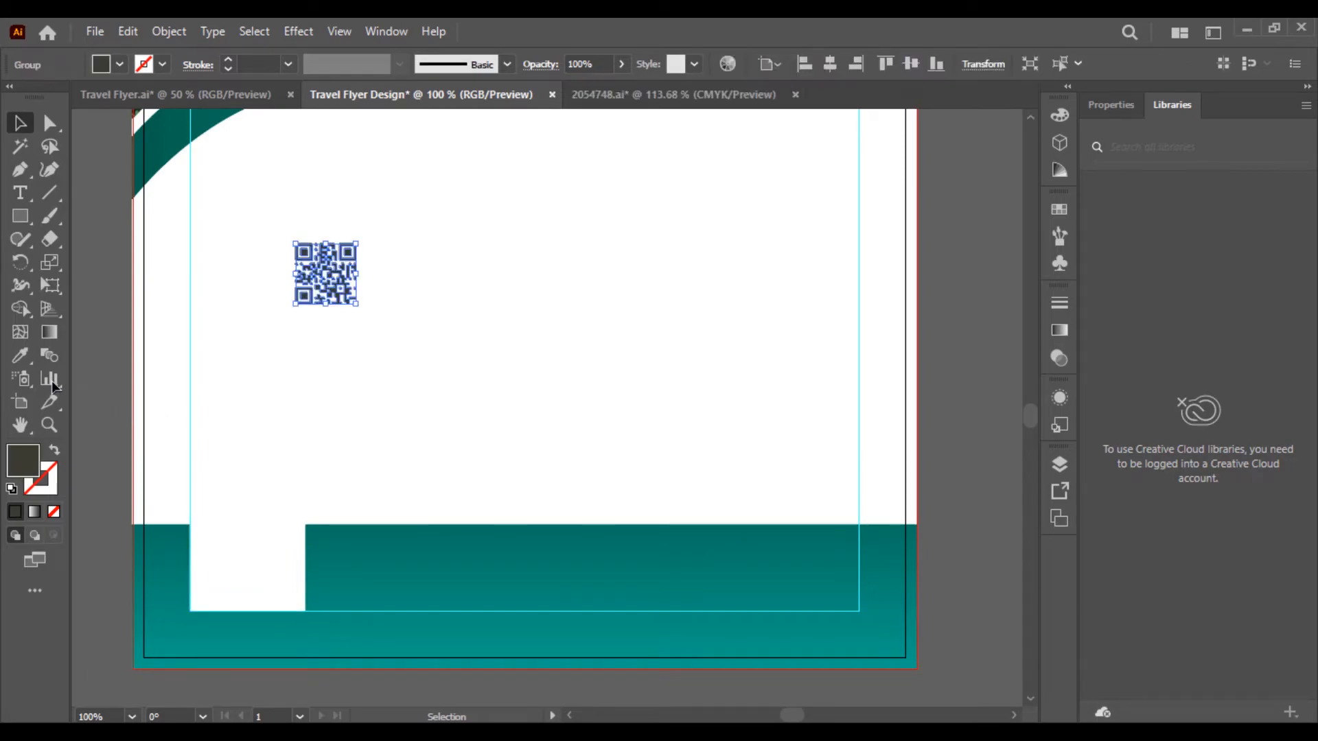
drag(316, 305, 247, 582)
drag(247, 535, 249, 507)
click(101, 442)
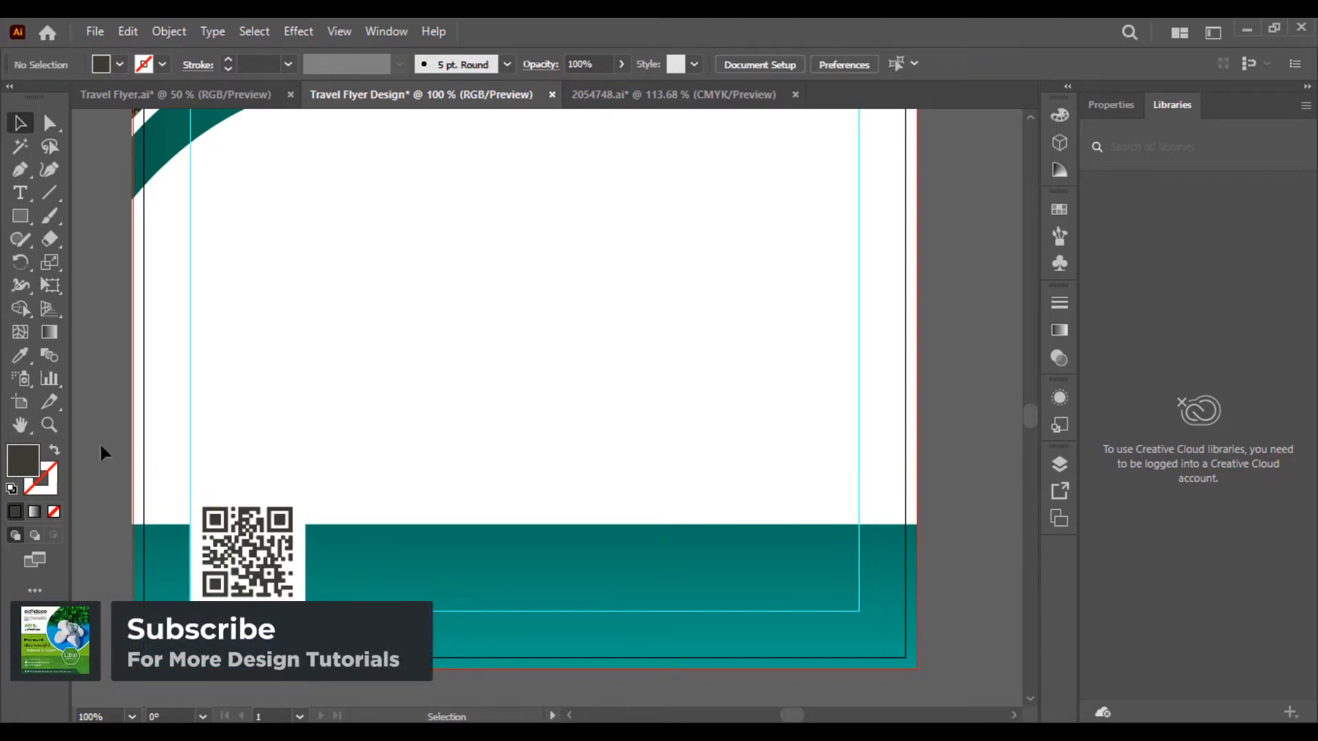
- Add the two-line Montserrat heading "Our Services Holiday Package." at about 22.78 pt against the left margin guide, below the wave ribbon
key(ctrl+0)
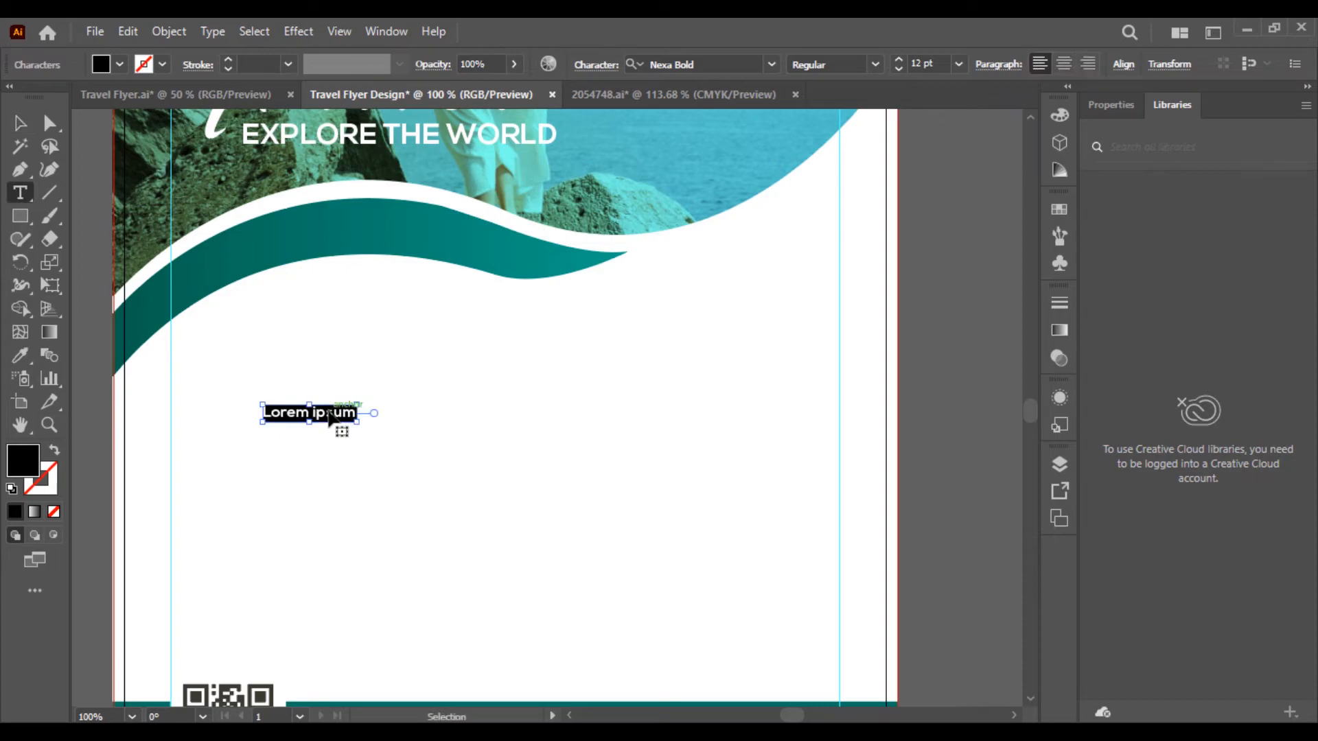
text(Our Services Holiday Package)
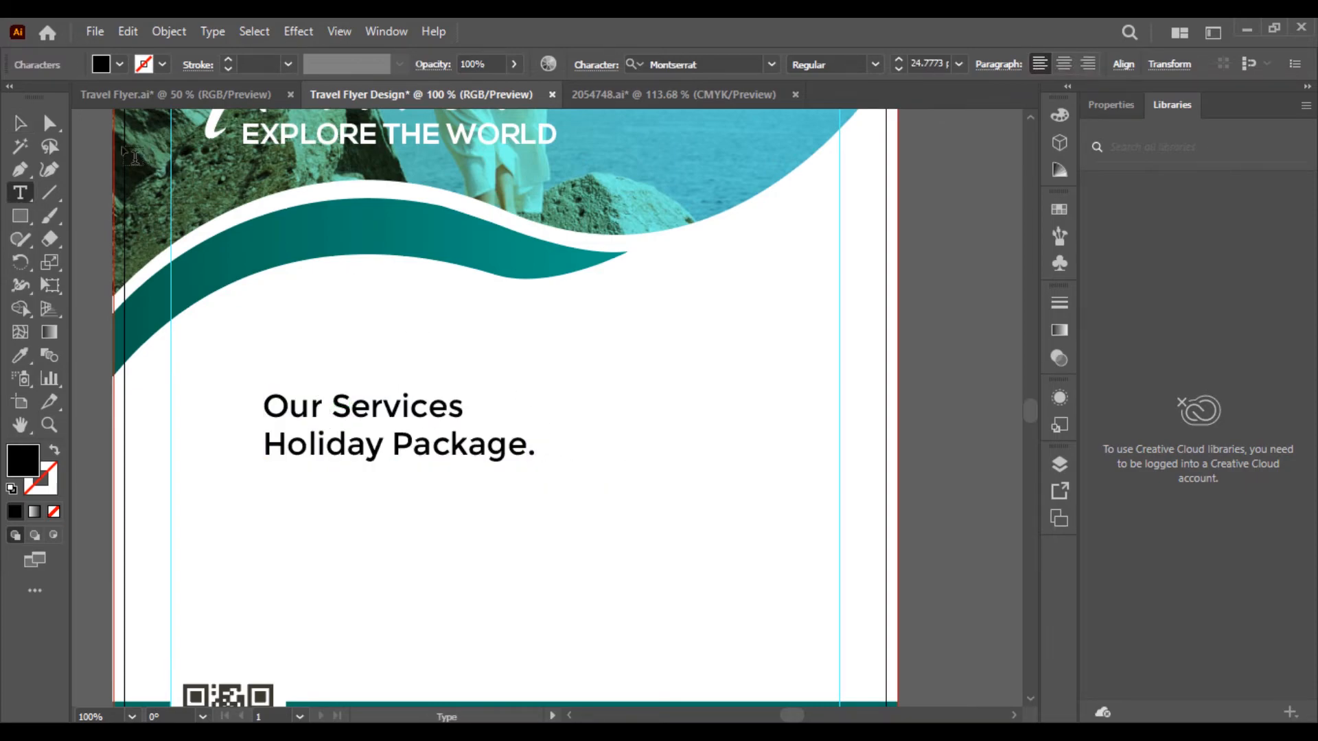
click(20, 123)
drag(377, 417, 284, 377)
drag(444, 386, 421, 385)
shift+click(307, 371)
drag(307, 372, 307, 361)
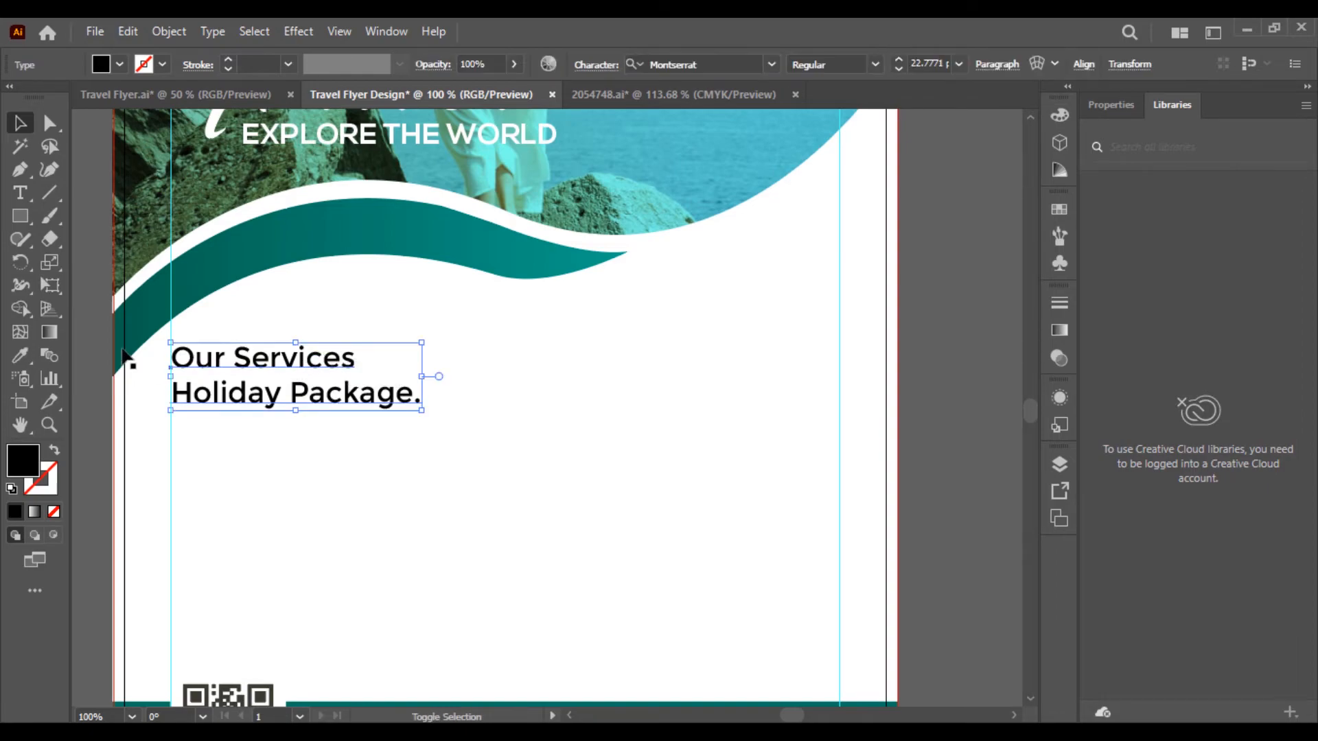
click(86, 327)
- Paste the check-marked "Lorem ipsum dolor sit amet, consec." line under the services heading and duplicate it downward into five evenly spaced rows
key(ctrl+f)
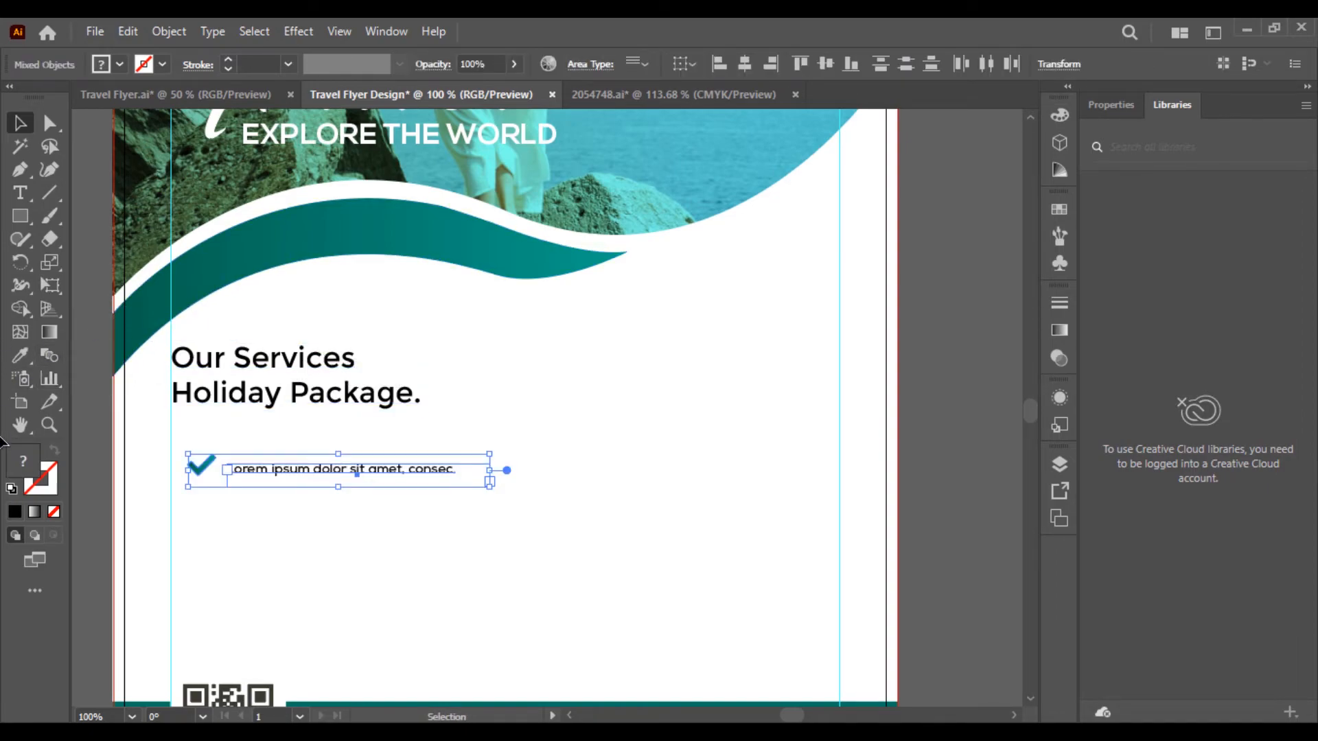
drag(290, 466, 267, 563)
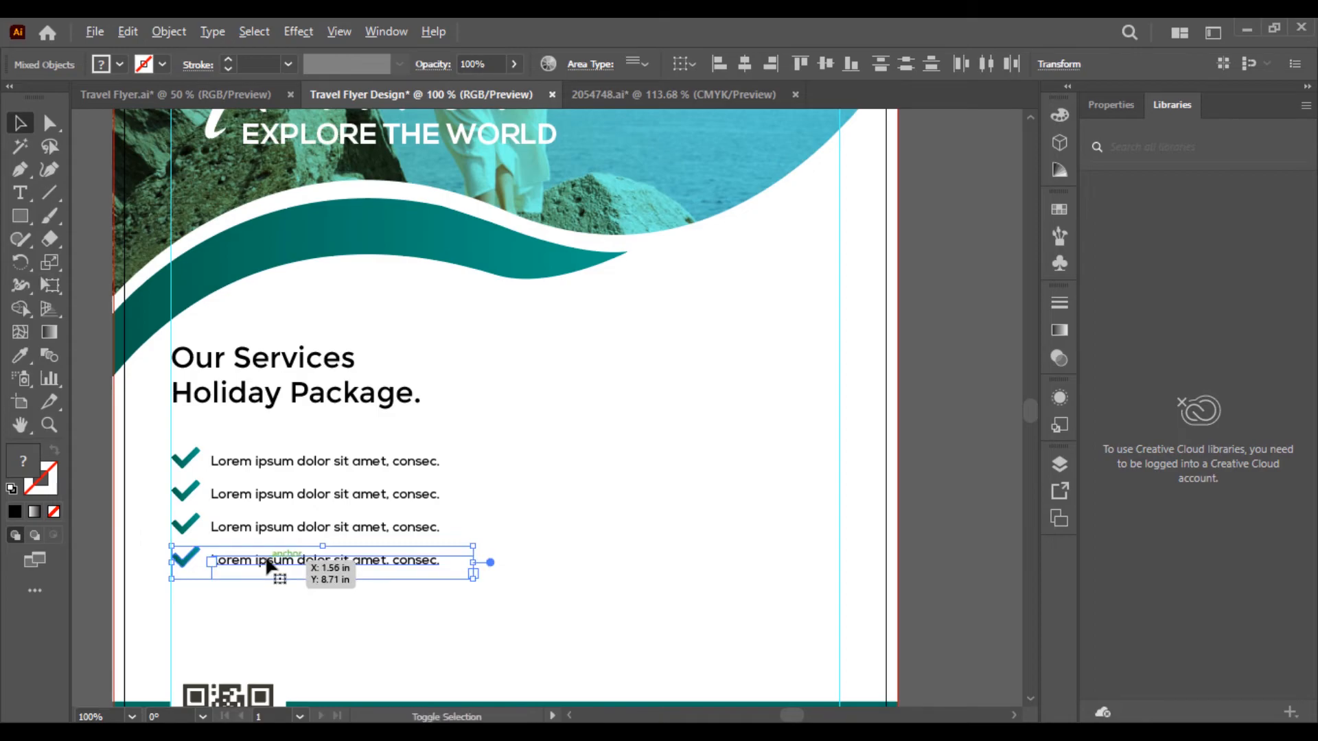
shift+click(268, 563)
shift+click(267, 562)
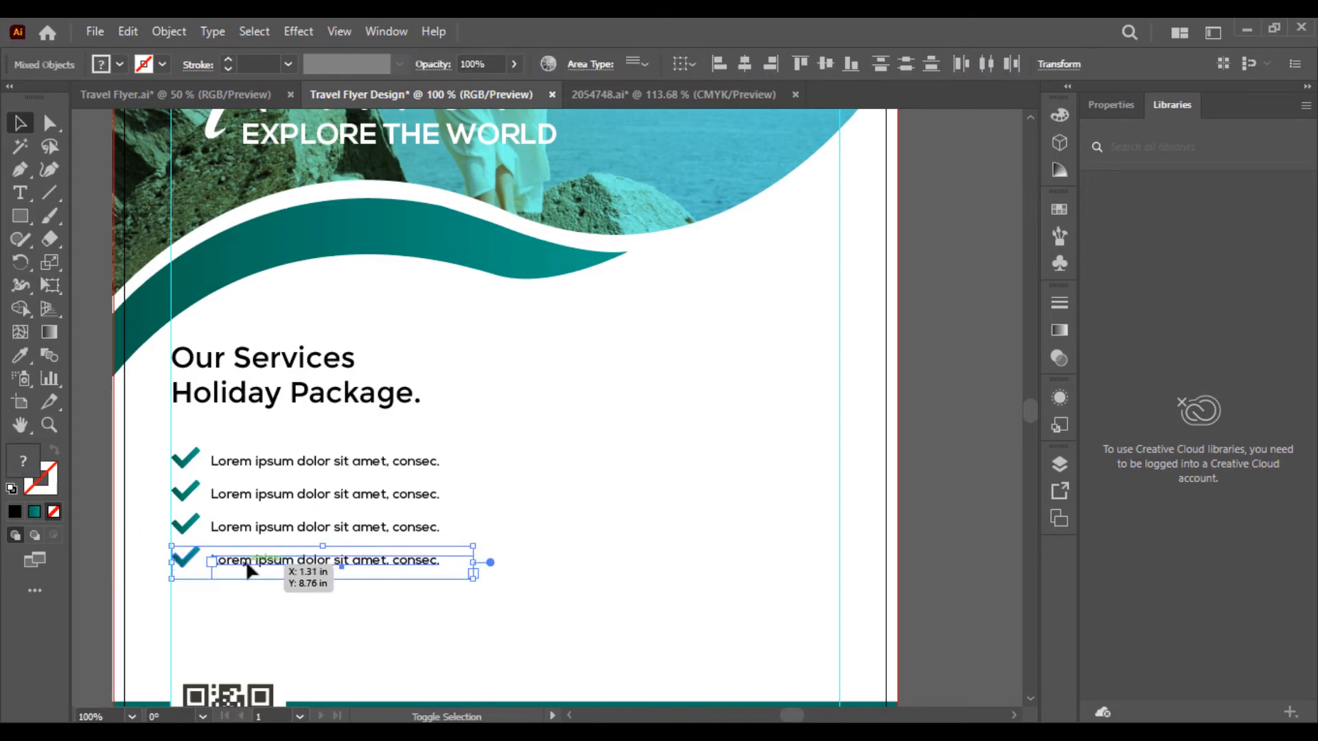
drag(250, 567, 289, 612)
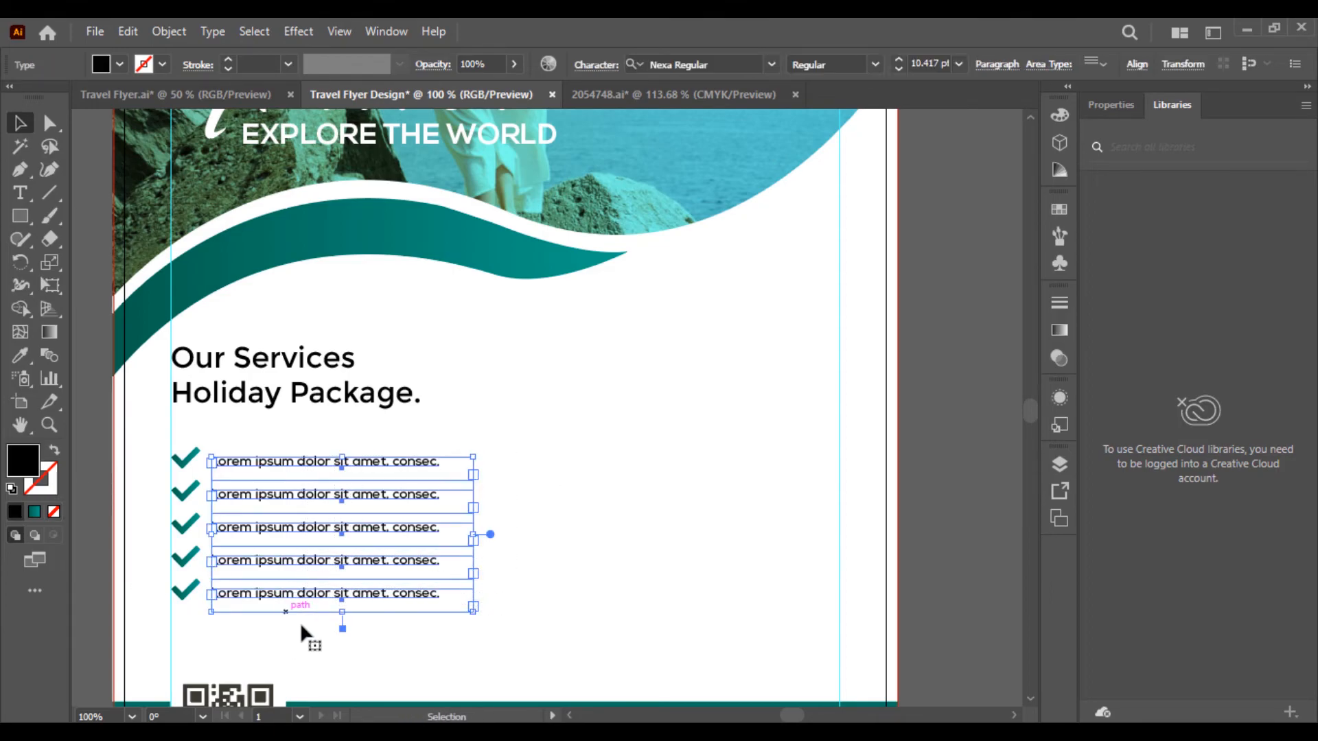
click(534, 448)
- Try to enlarge the whole five-row checklist proportionally
drag(512, 447, 178, 622)
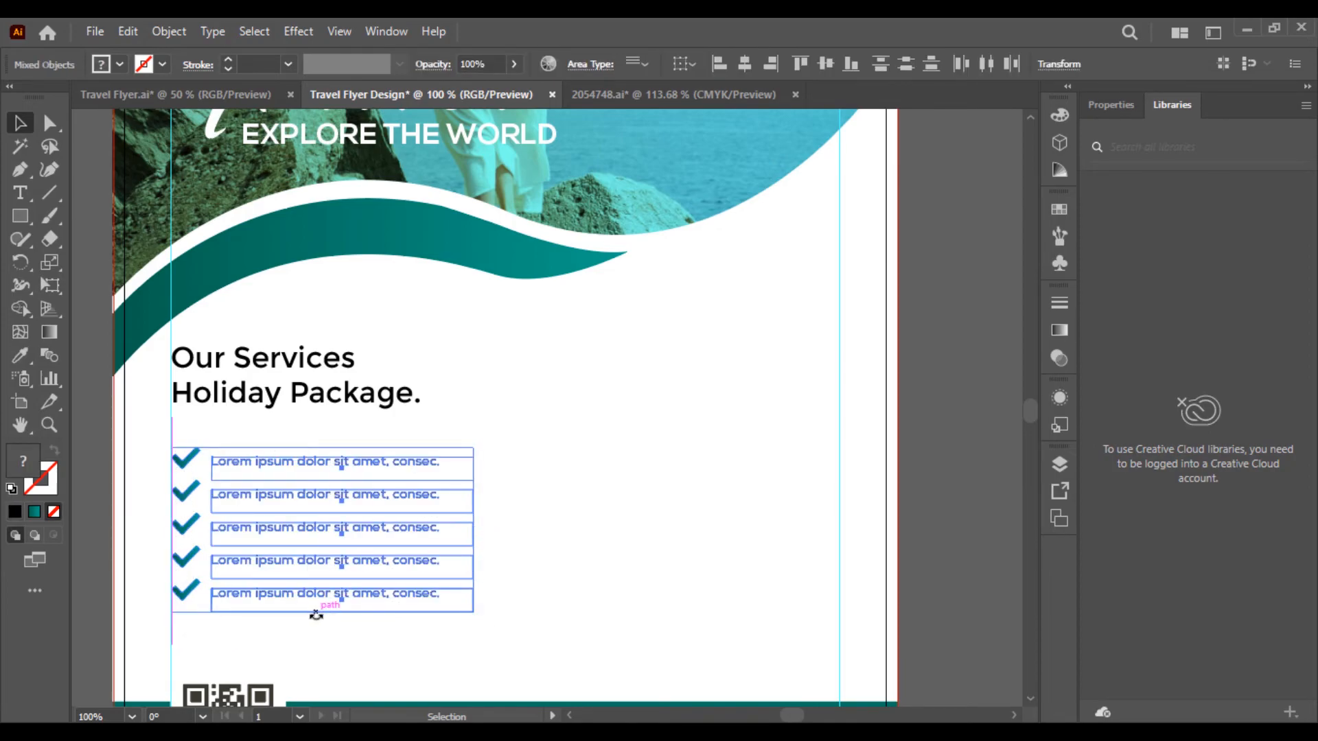
drag(324, 616, 326, 629)
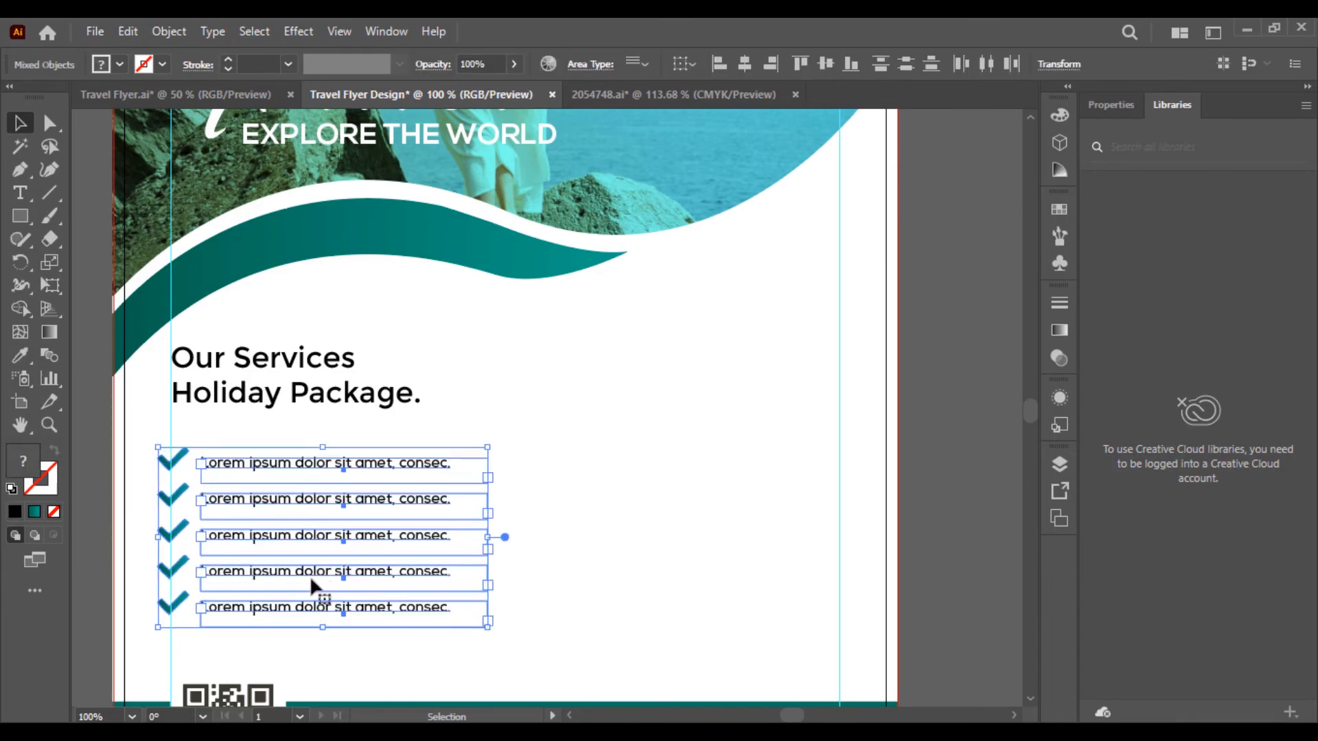
click(86, 464)
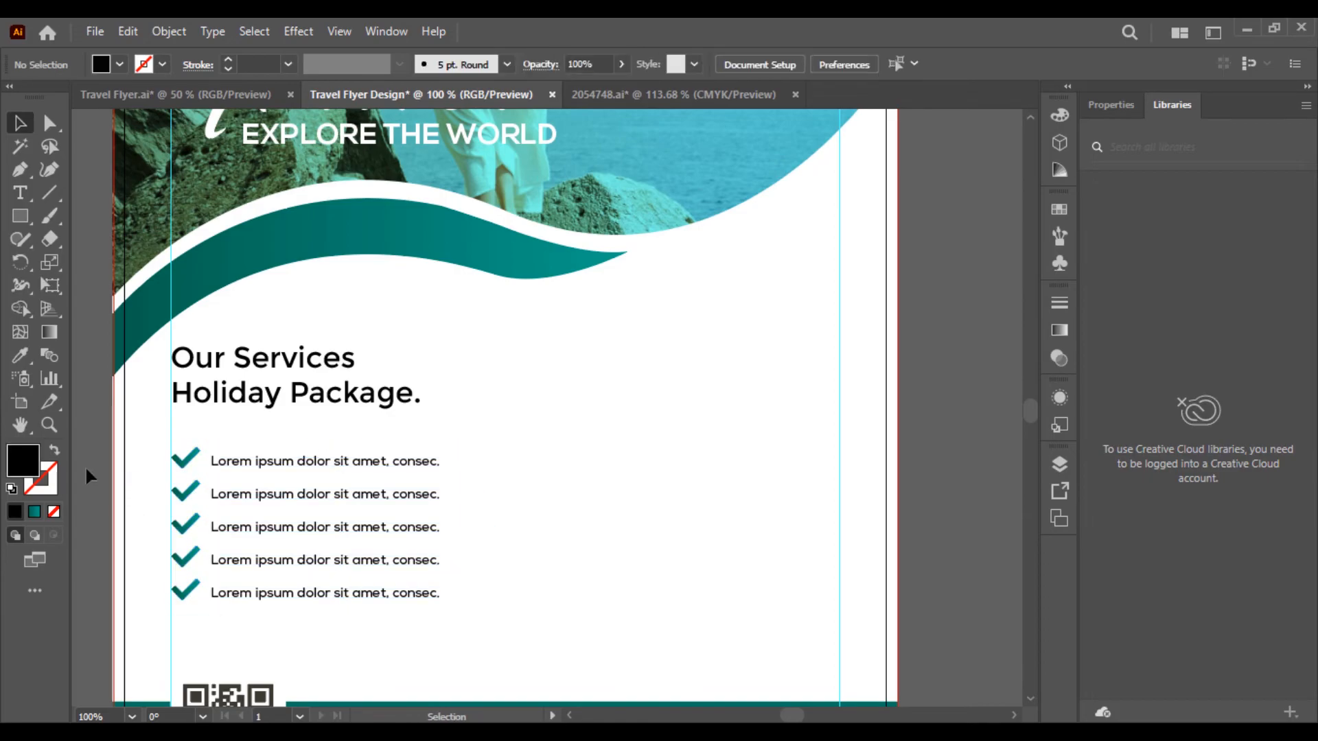
- Paste the trip heading, paragraph and "DISCOUNT UPTO 50% OFF" texts, and place "We Organize Your Trip." against the right margin guide below the photo
key(ctrl+0)
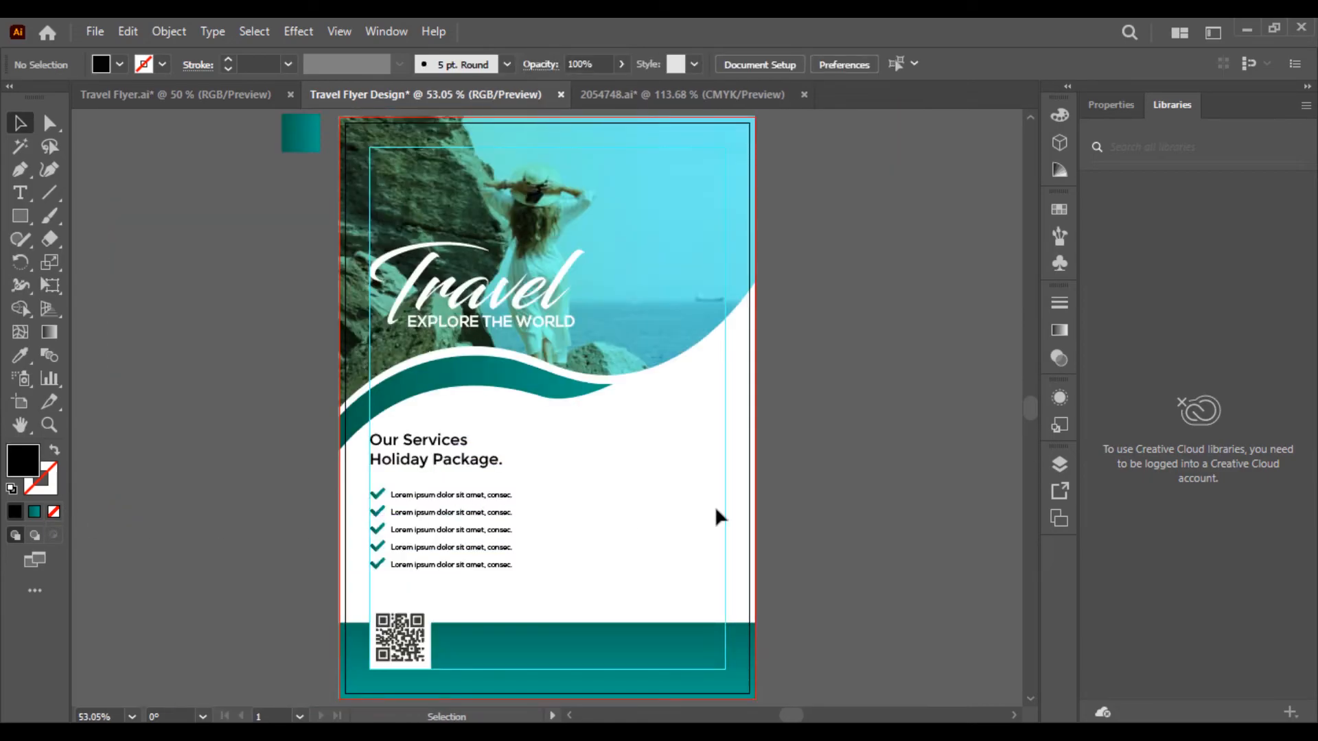
key(ctrl+equal)
key(ctrl+equal)
drag(841, 509, 801, 317)
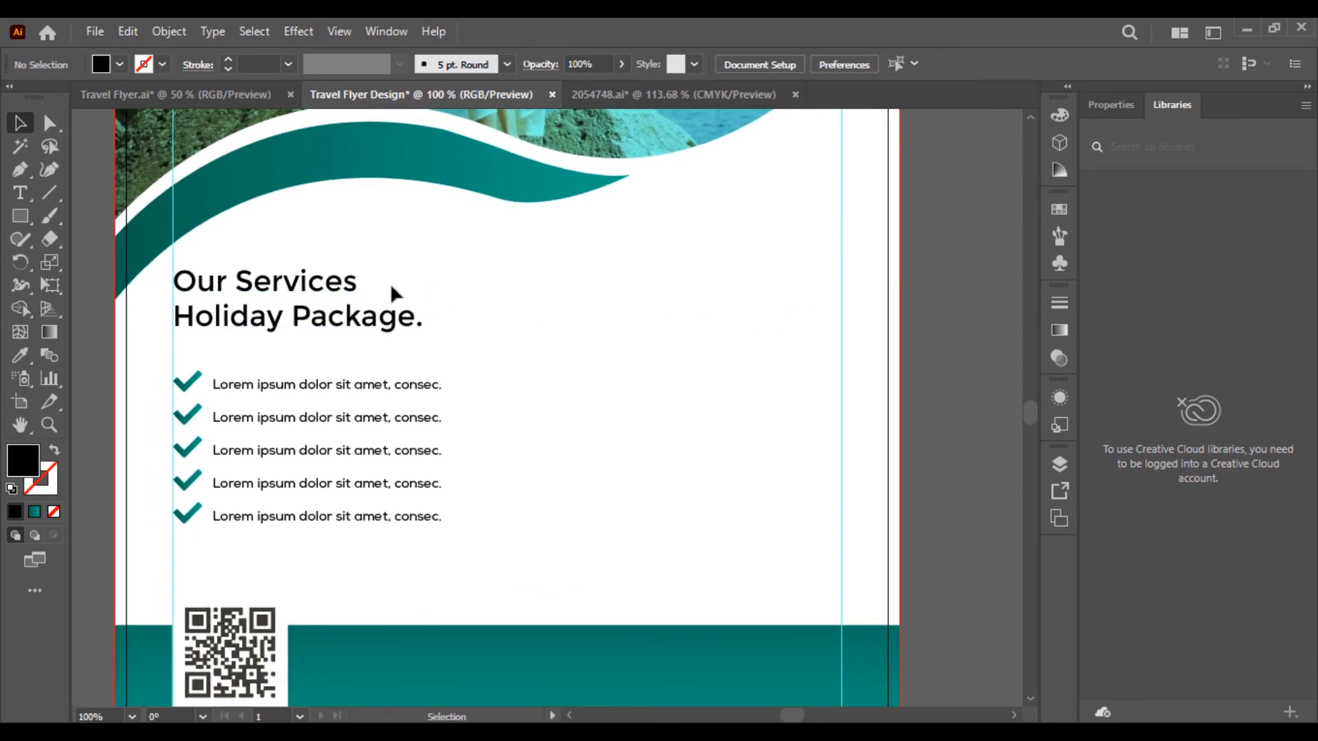
key(ctrl+v)
drag(671, 456, 744, 221)
drag(716, 265, 626, 405)
click(809, 388)
drag(798, 428, 773, 320)
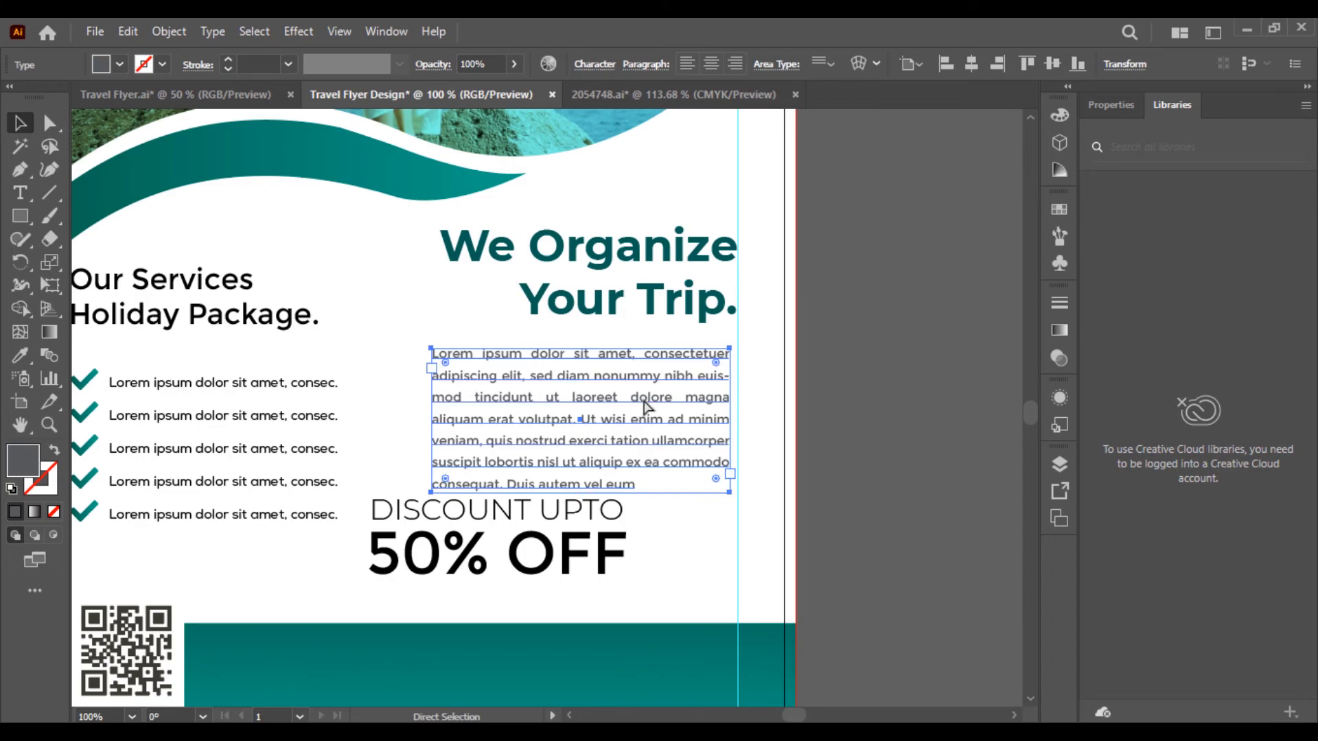
- Left-align the paragraph with the discount text and move both beneath "We Organize Your Trip.", with the paragraph ending at the right margin guide
drag(579, 439, 515, 421)
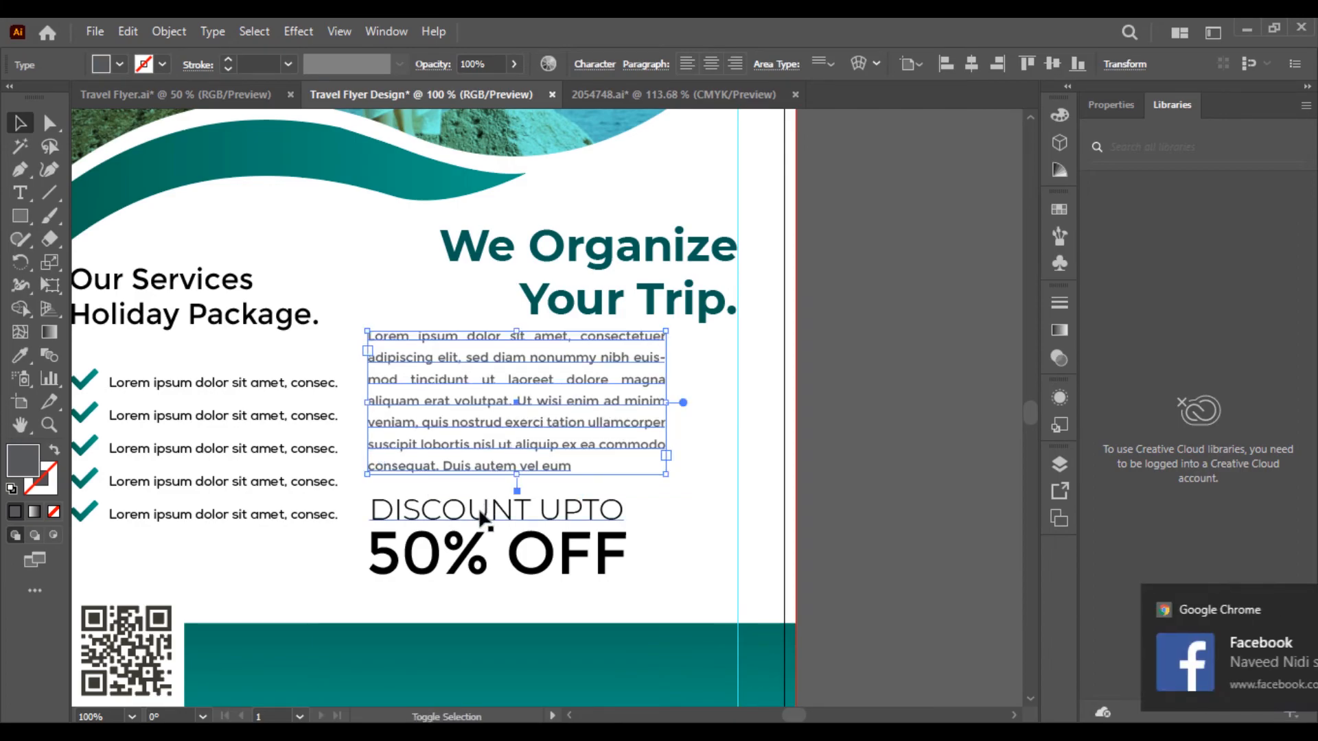
shift+click(493, 566)
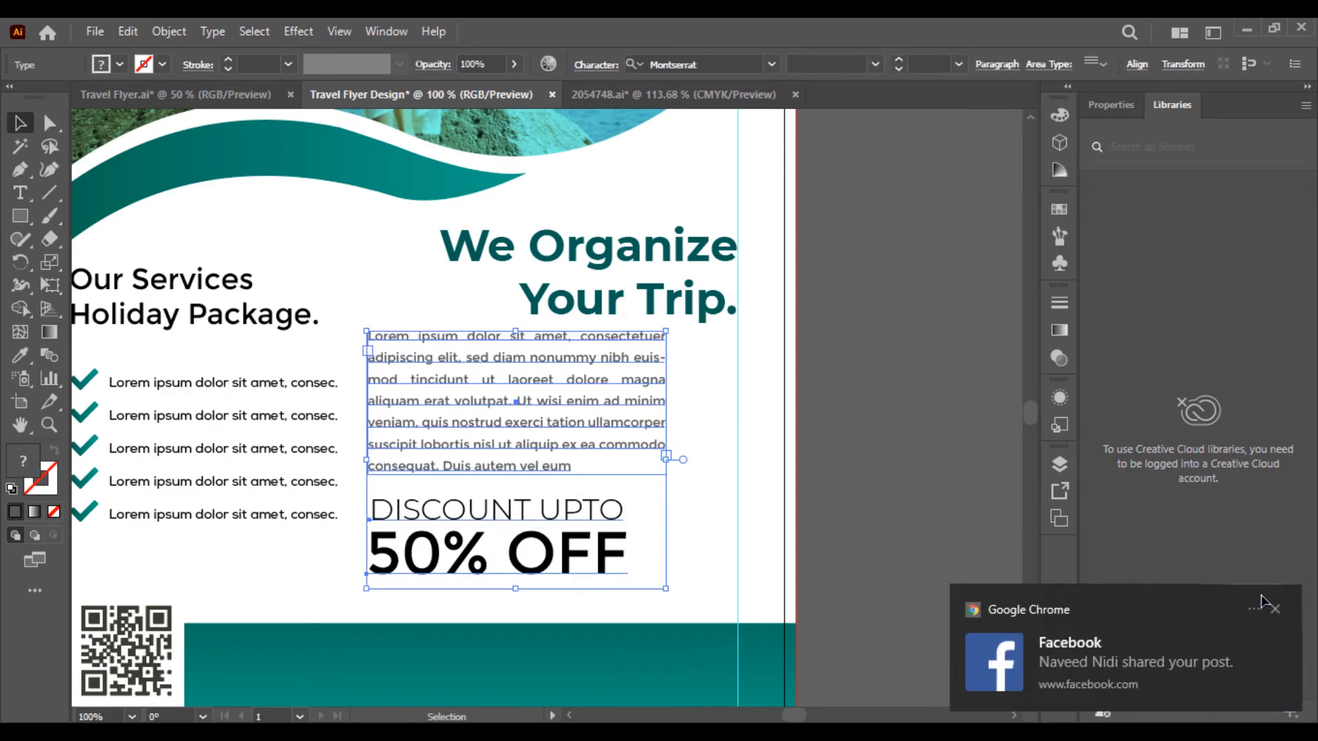
click(1277, 610)
drag(621, 398, 691, 405)
click(862, 410)
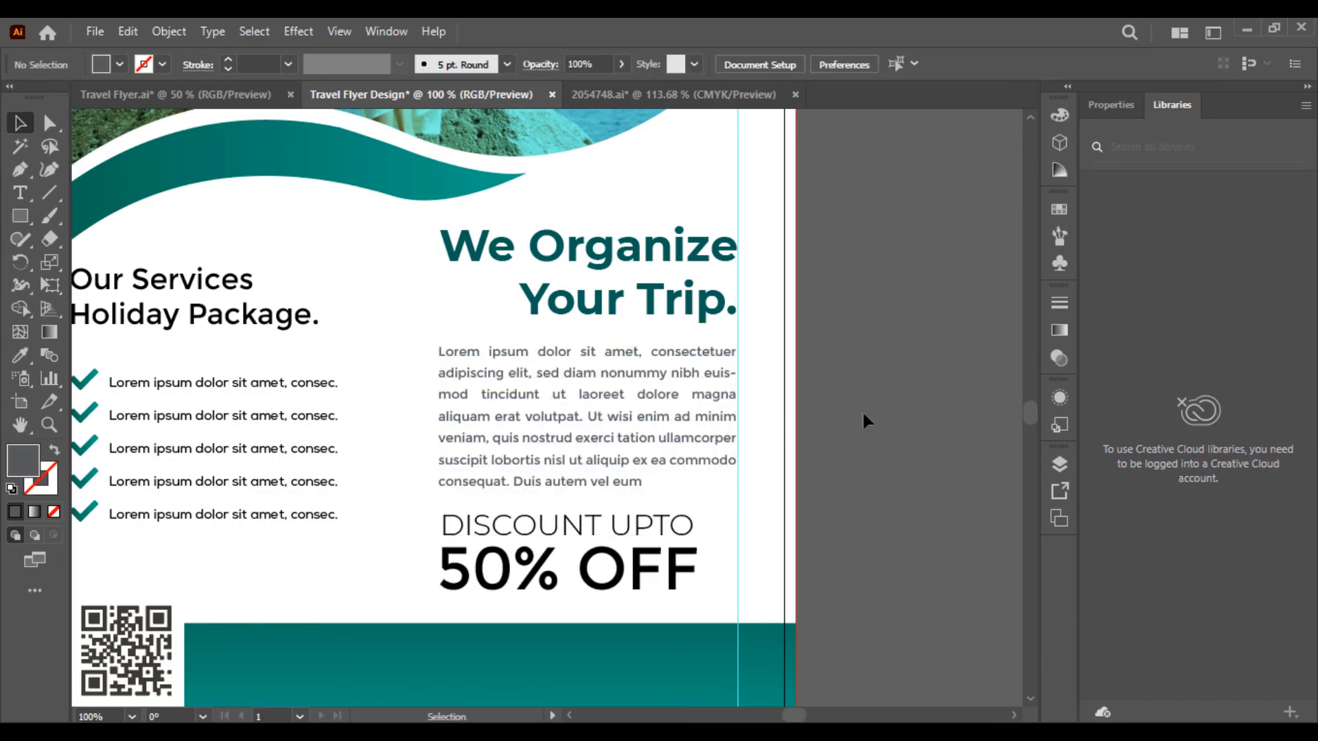
- Paste the globe logo with its white company name onto the header photo above the "Travel" title
key(ctrl+0)
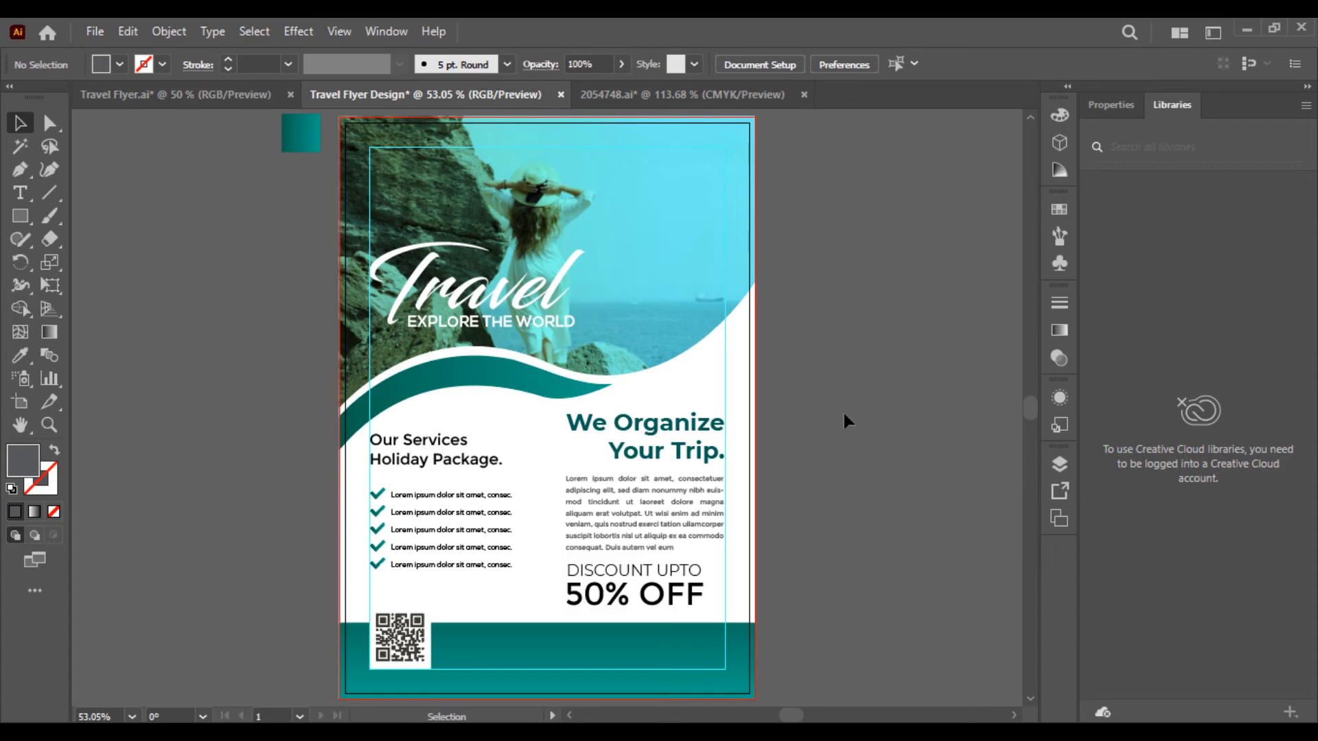
scroll(345, 269, up, 2)
scroll(343, 265, up, 1)
key(ctrl+1)
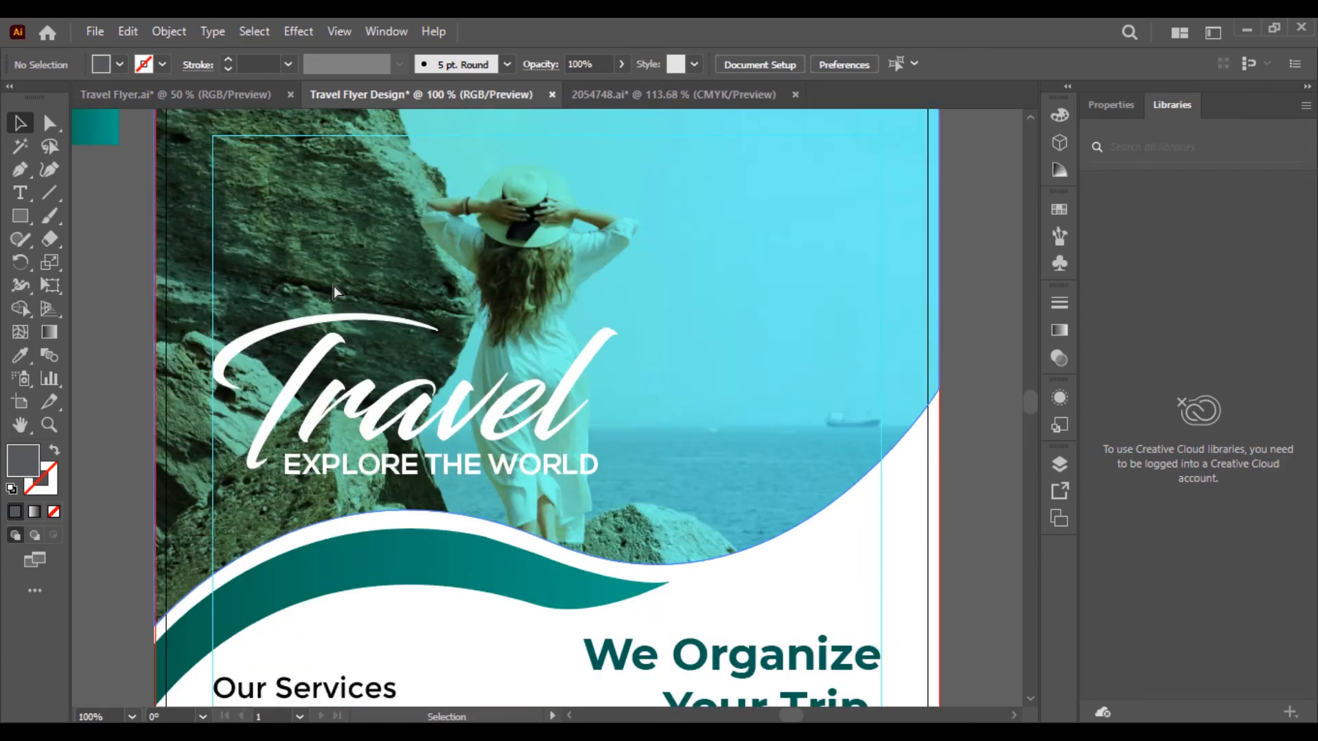
key(ctrl+f)
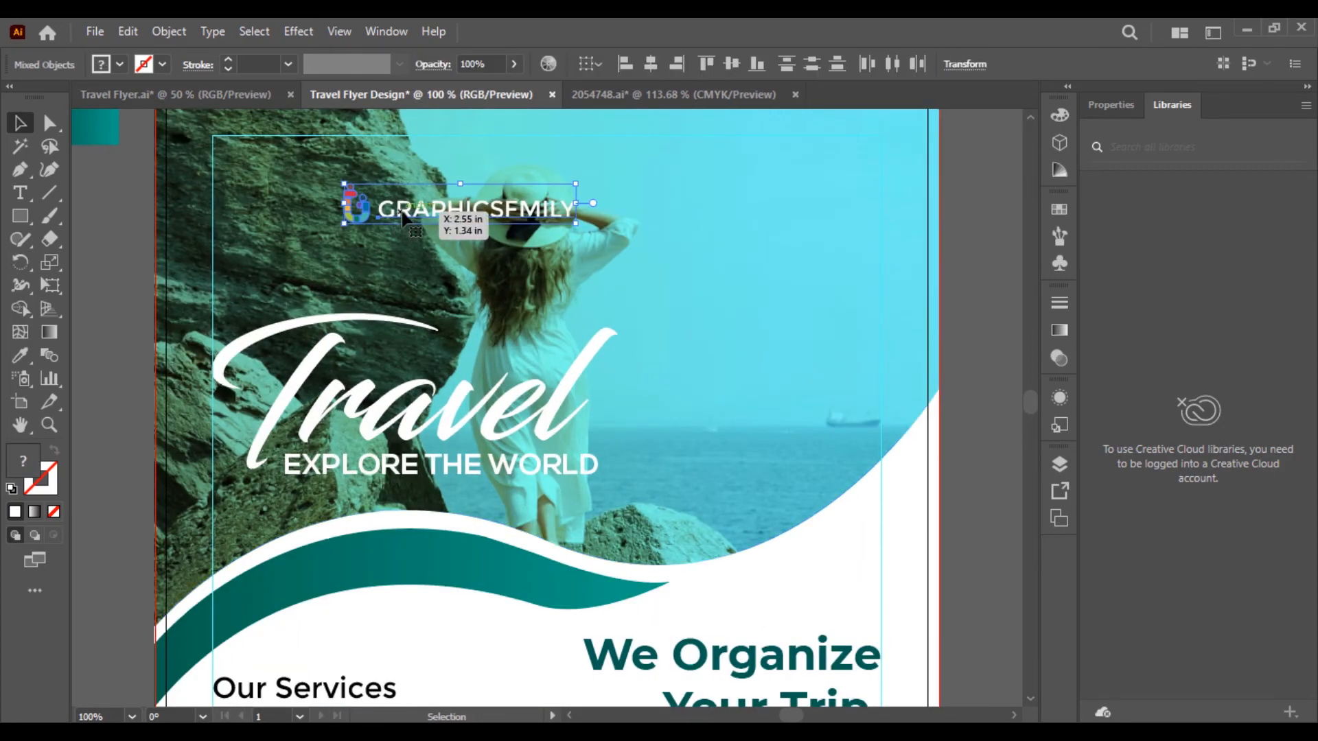